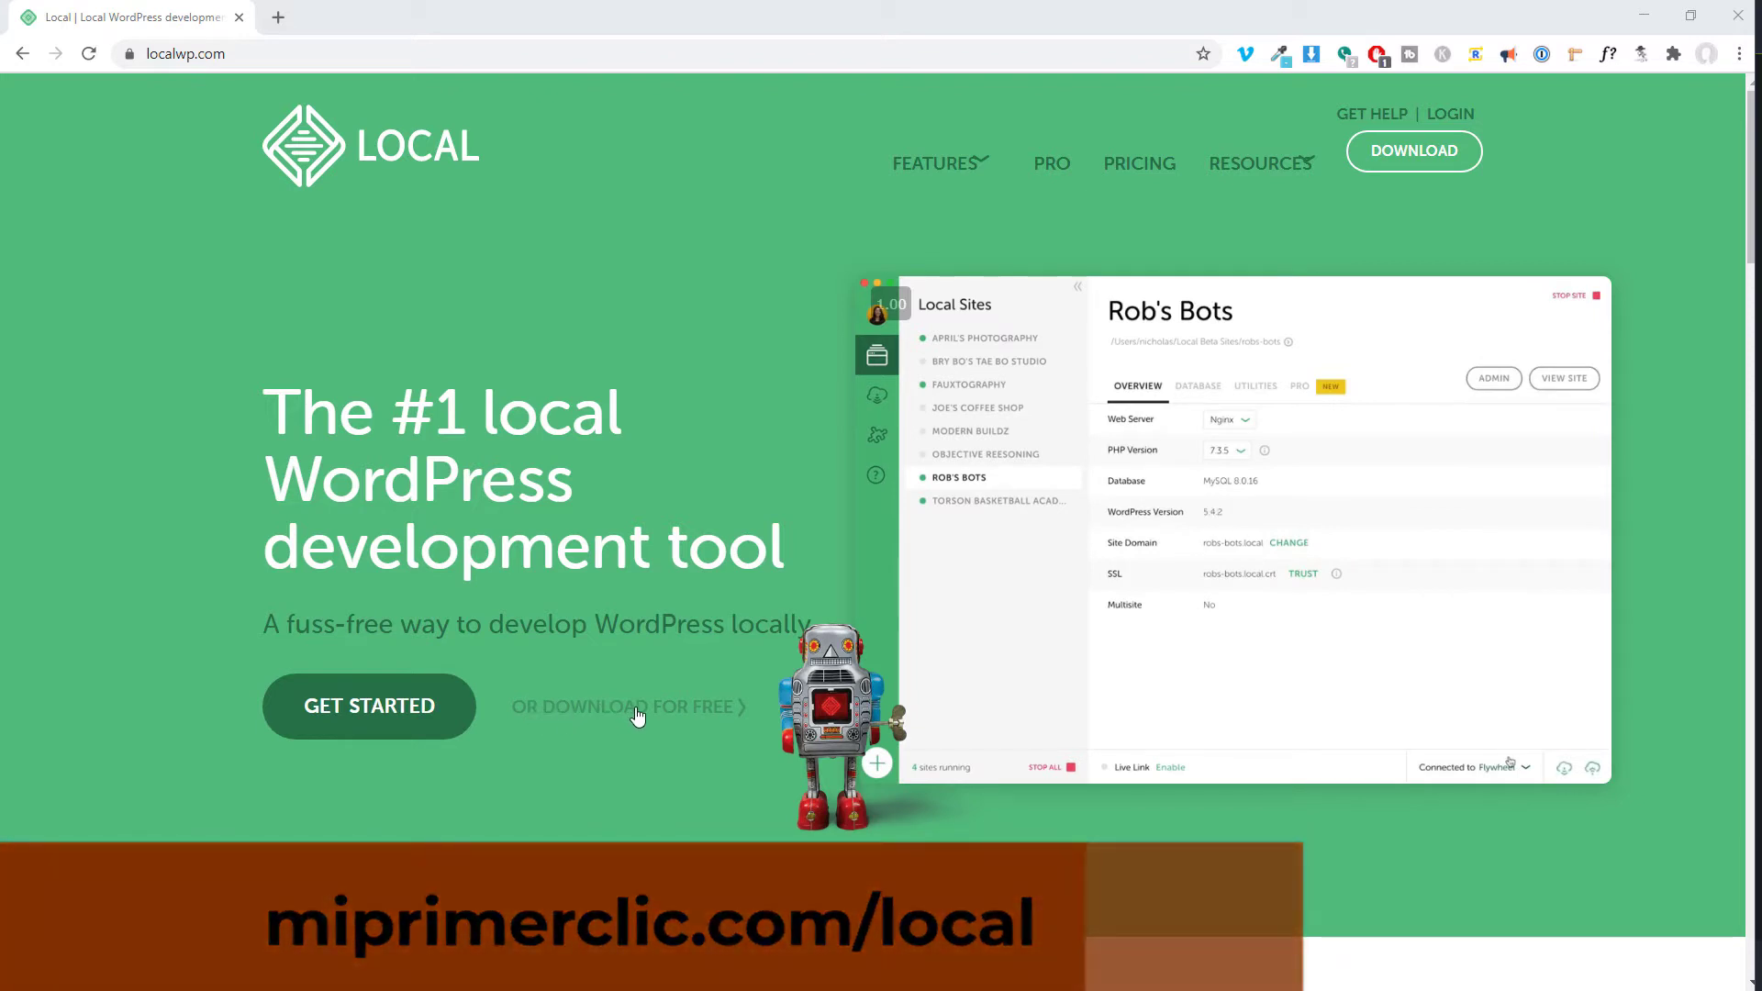
# Open the Download Local form on localwp.com to choose a platform.
pyautogui.click(1418, 167)
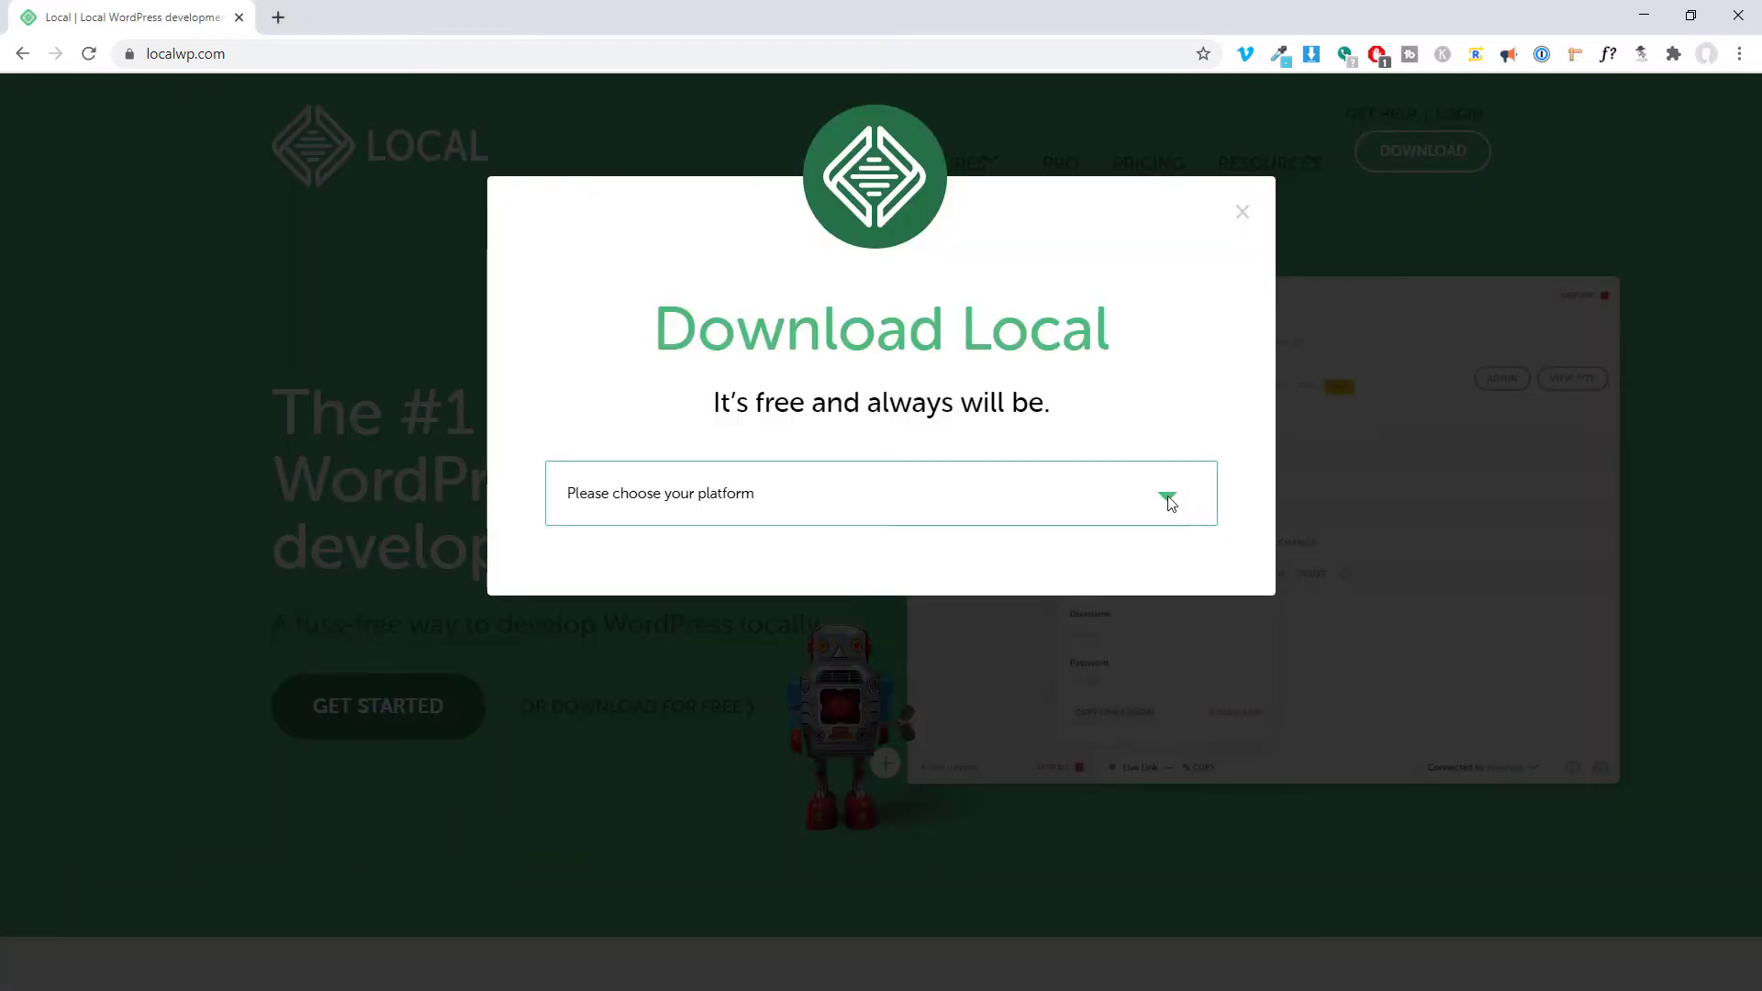
# Choose Windows as the platform, enter a work email address, and submit the download request.
pyautogui.click(771, 505)
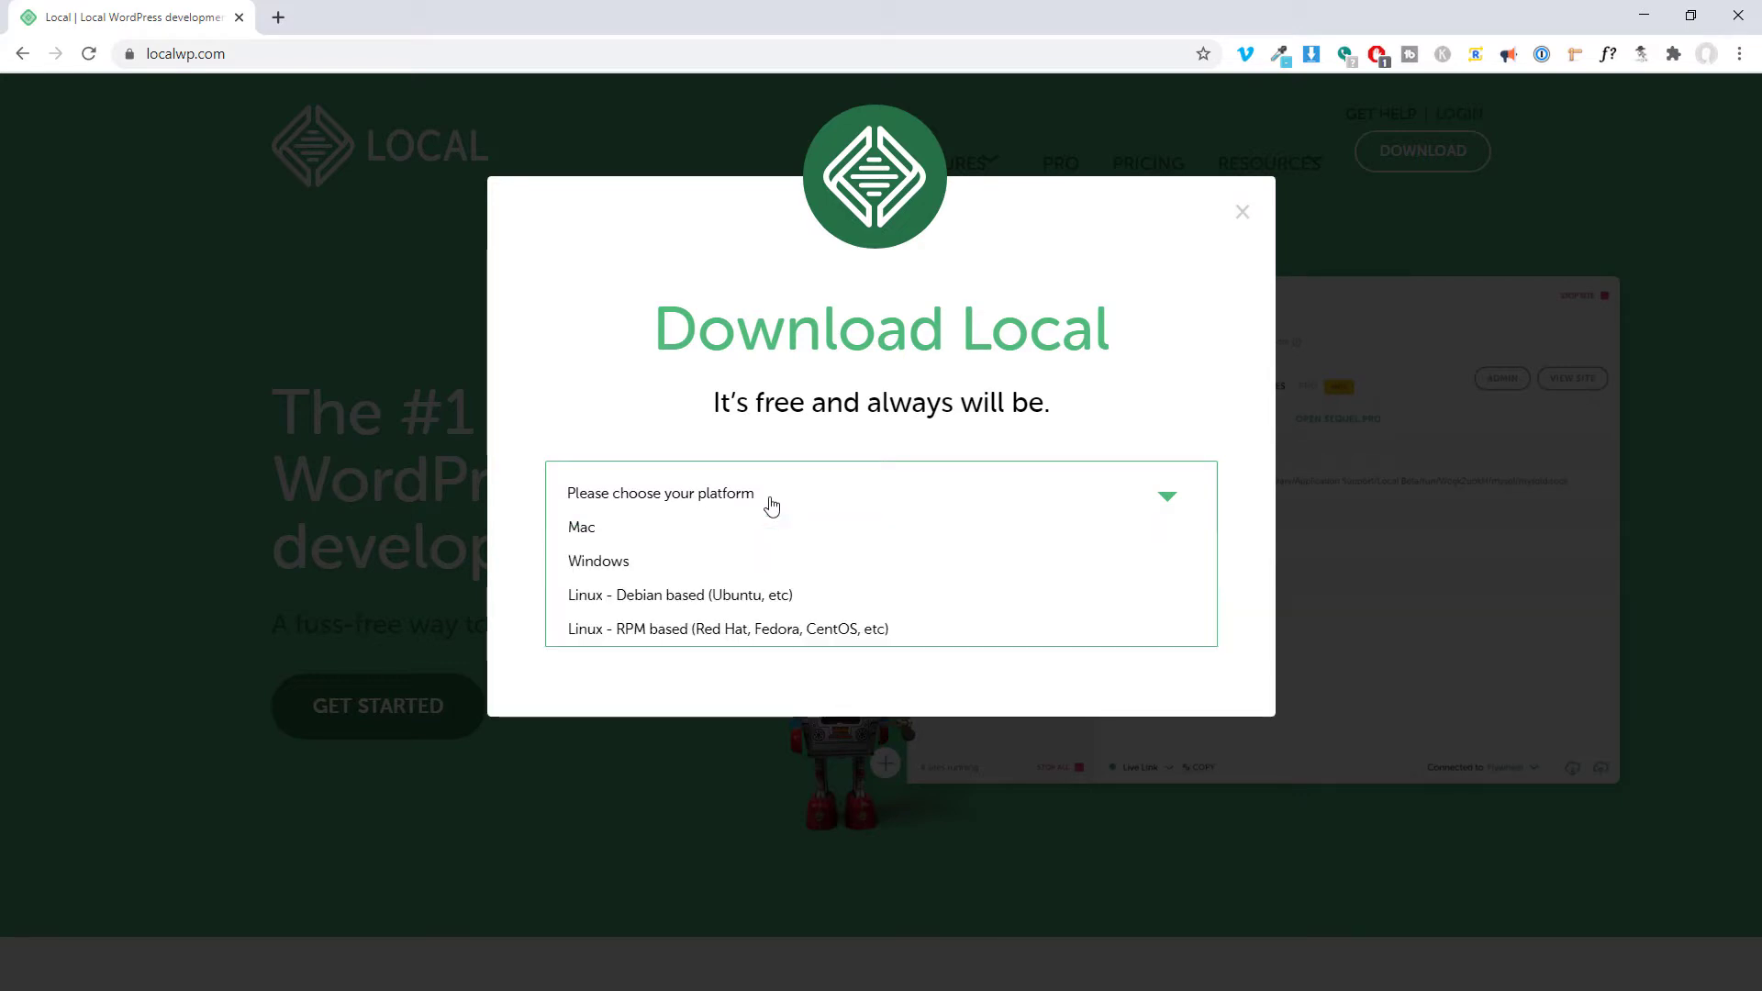
pyautogui.click(653, 573)
pyautogui.click(755, 593)
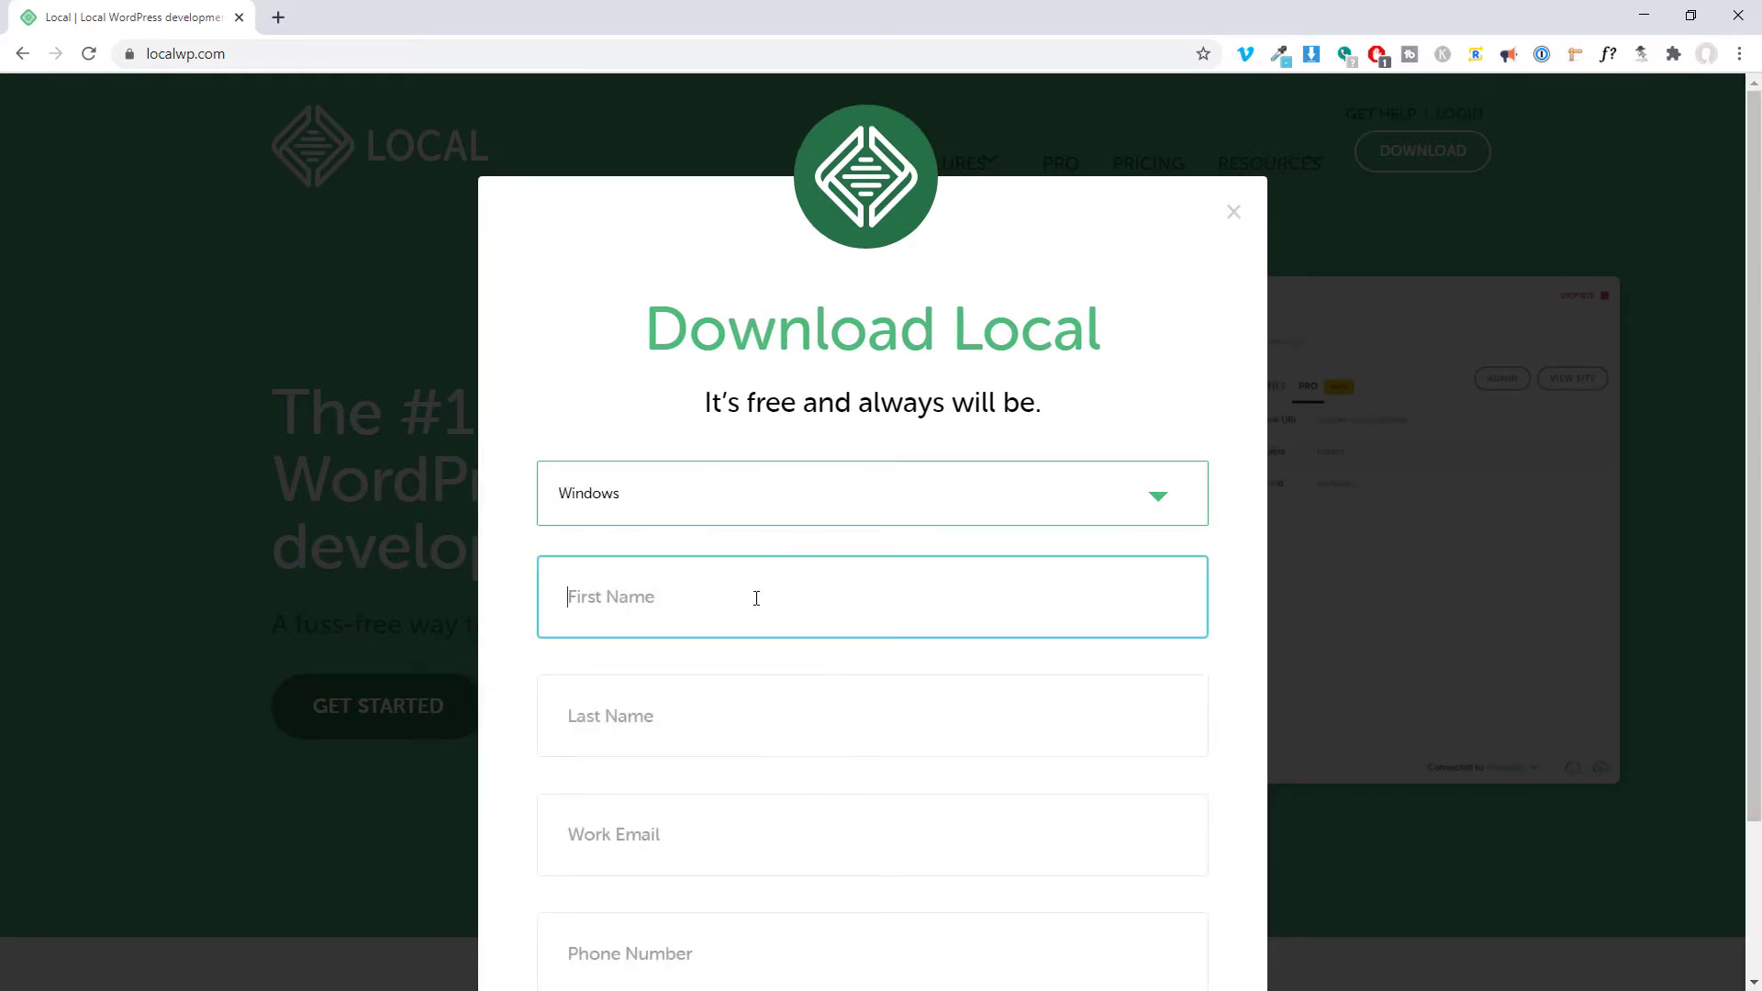
pyautogui.scroll(-2, 1070, 609)
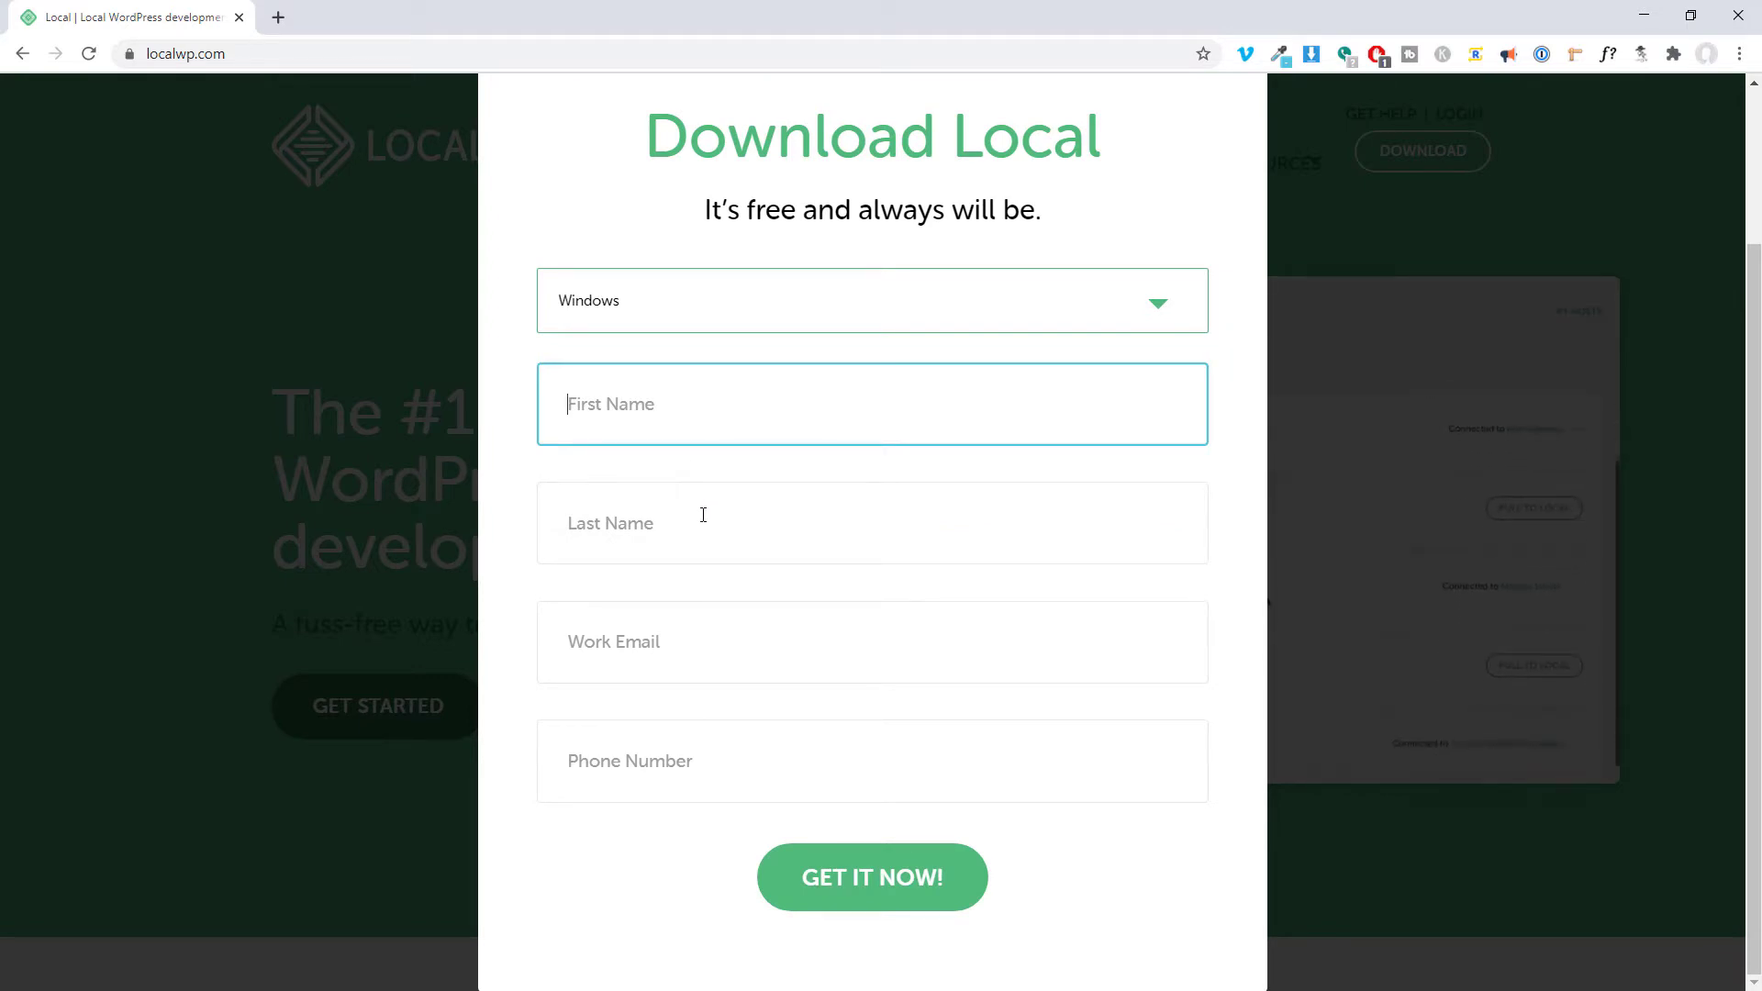
pyautogui.click(846, 887)
pyautogui.press('capslock')
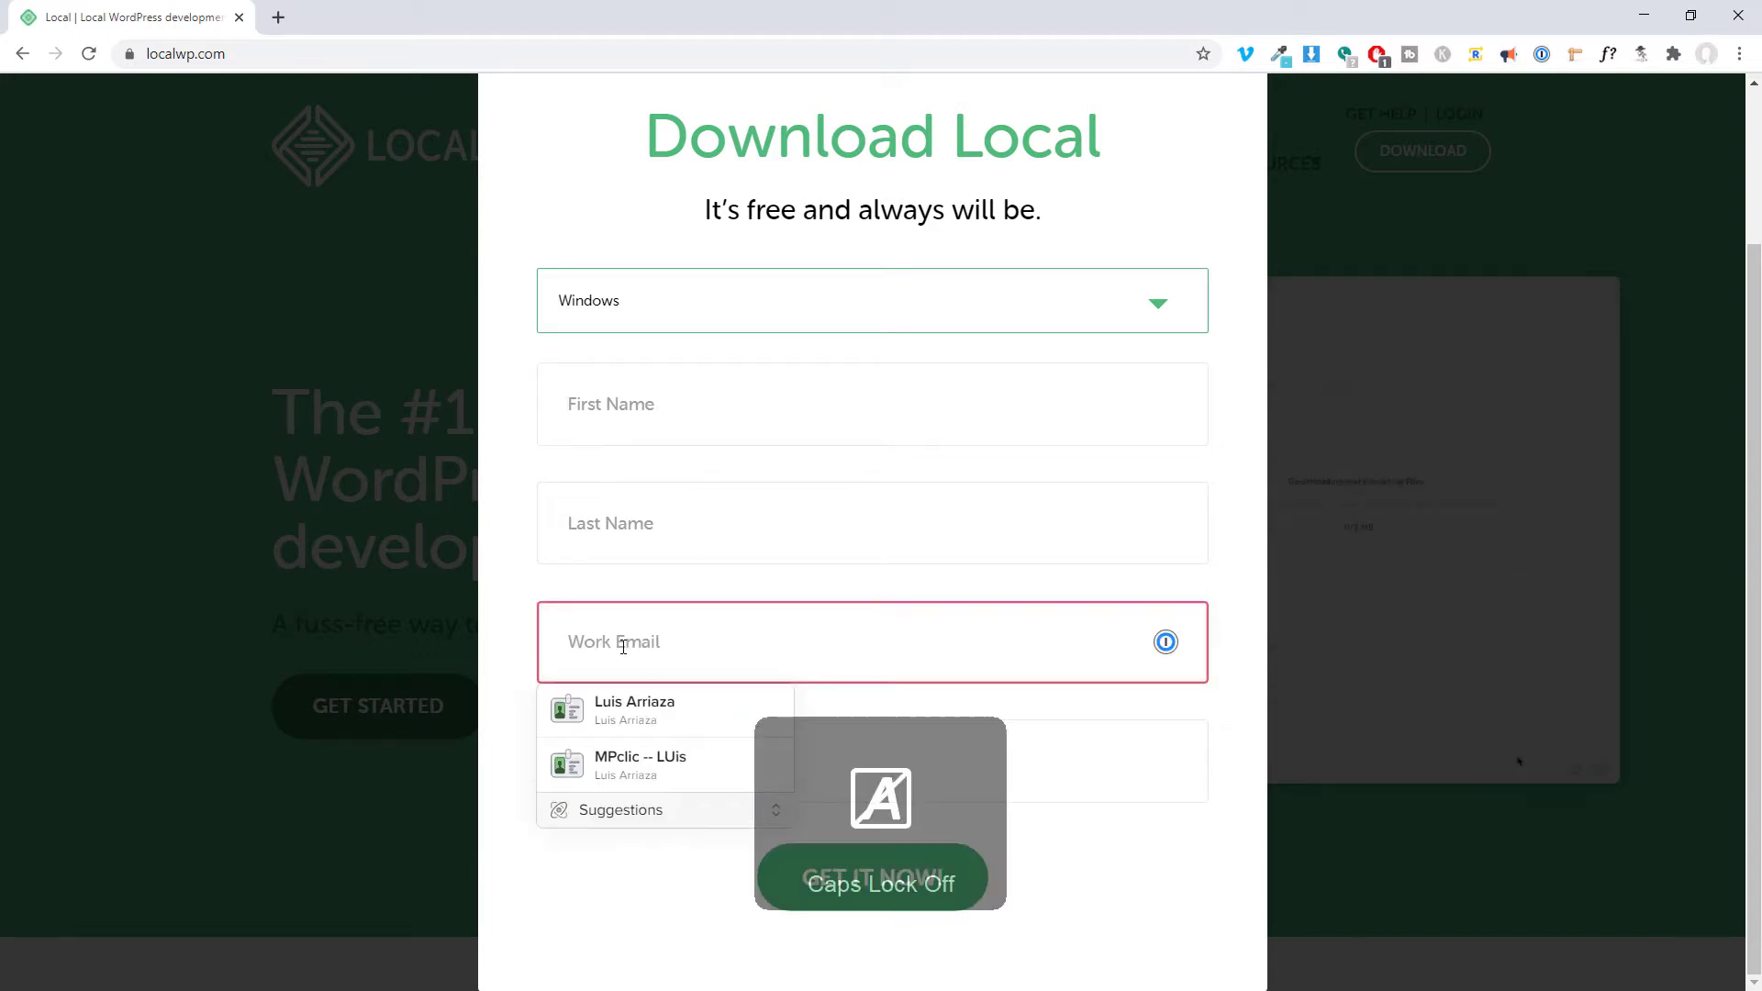
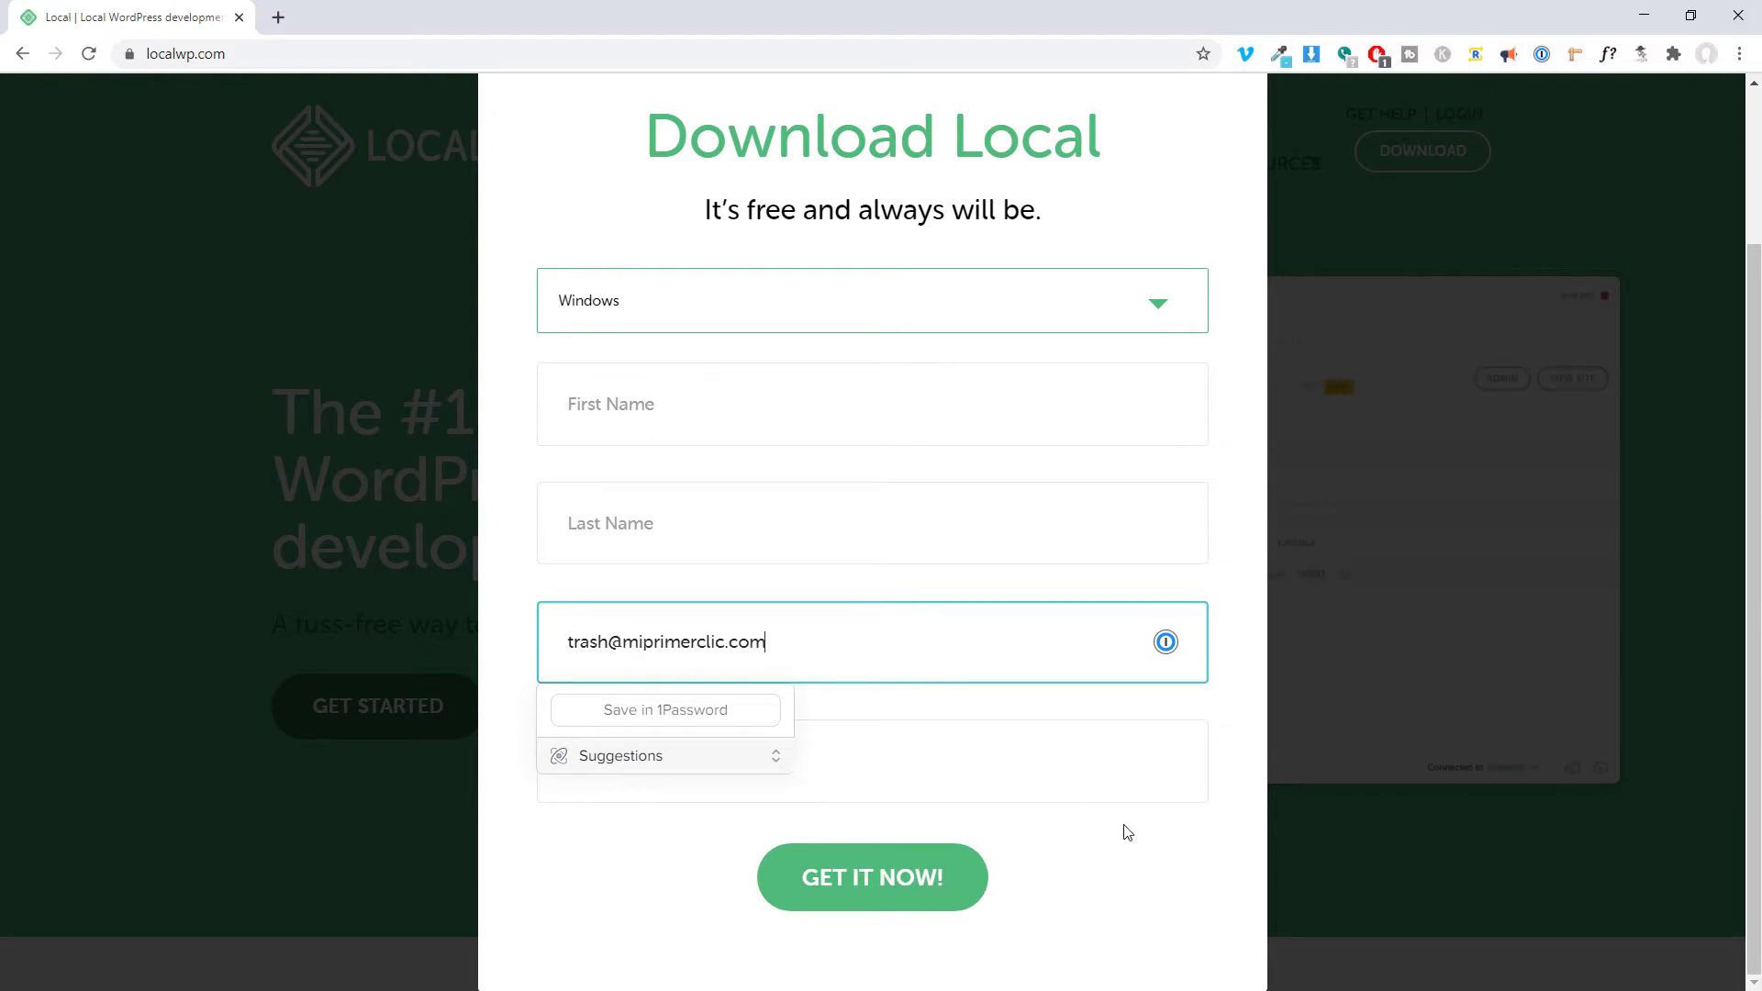
pyautogui.click(1138, 855)
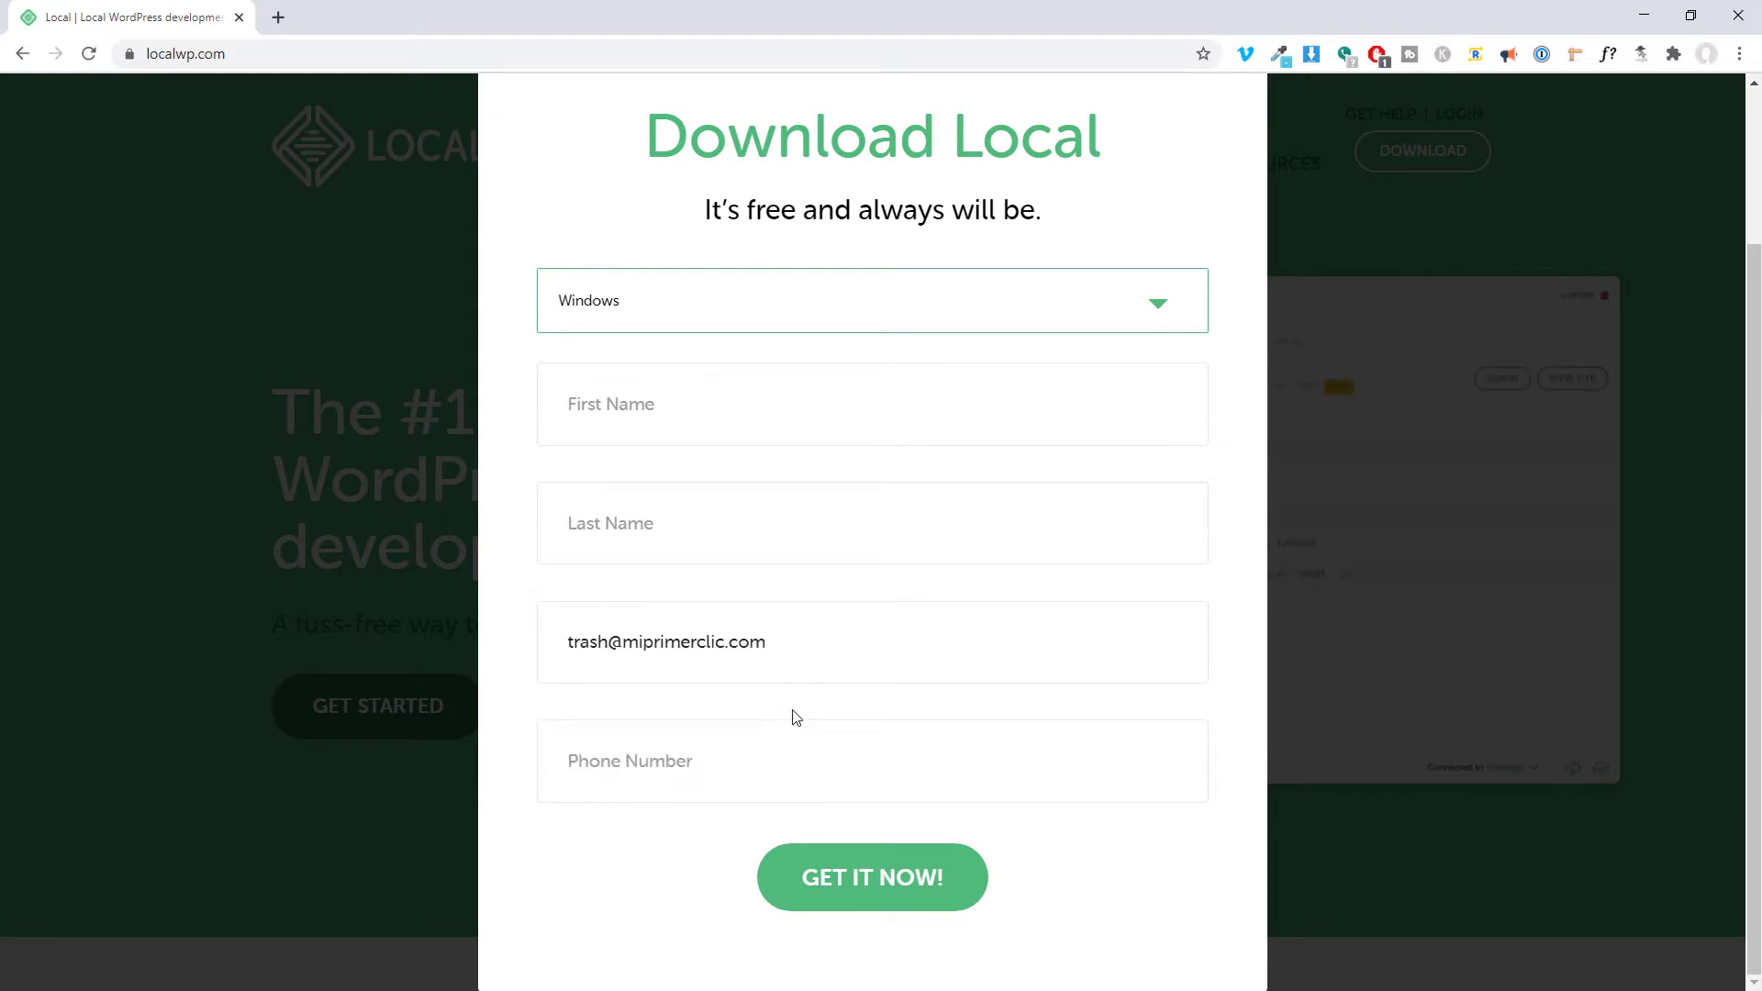
pyautogui.click(897, 875)
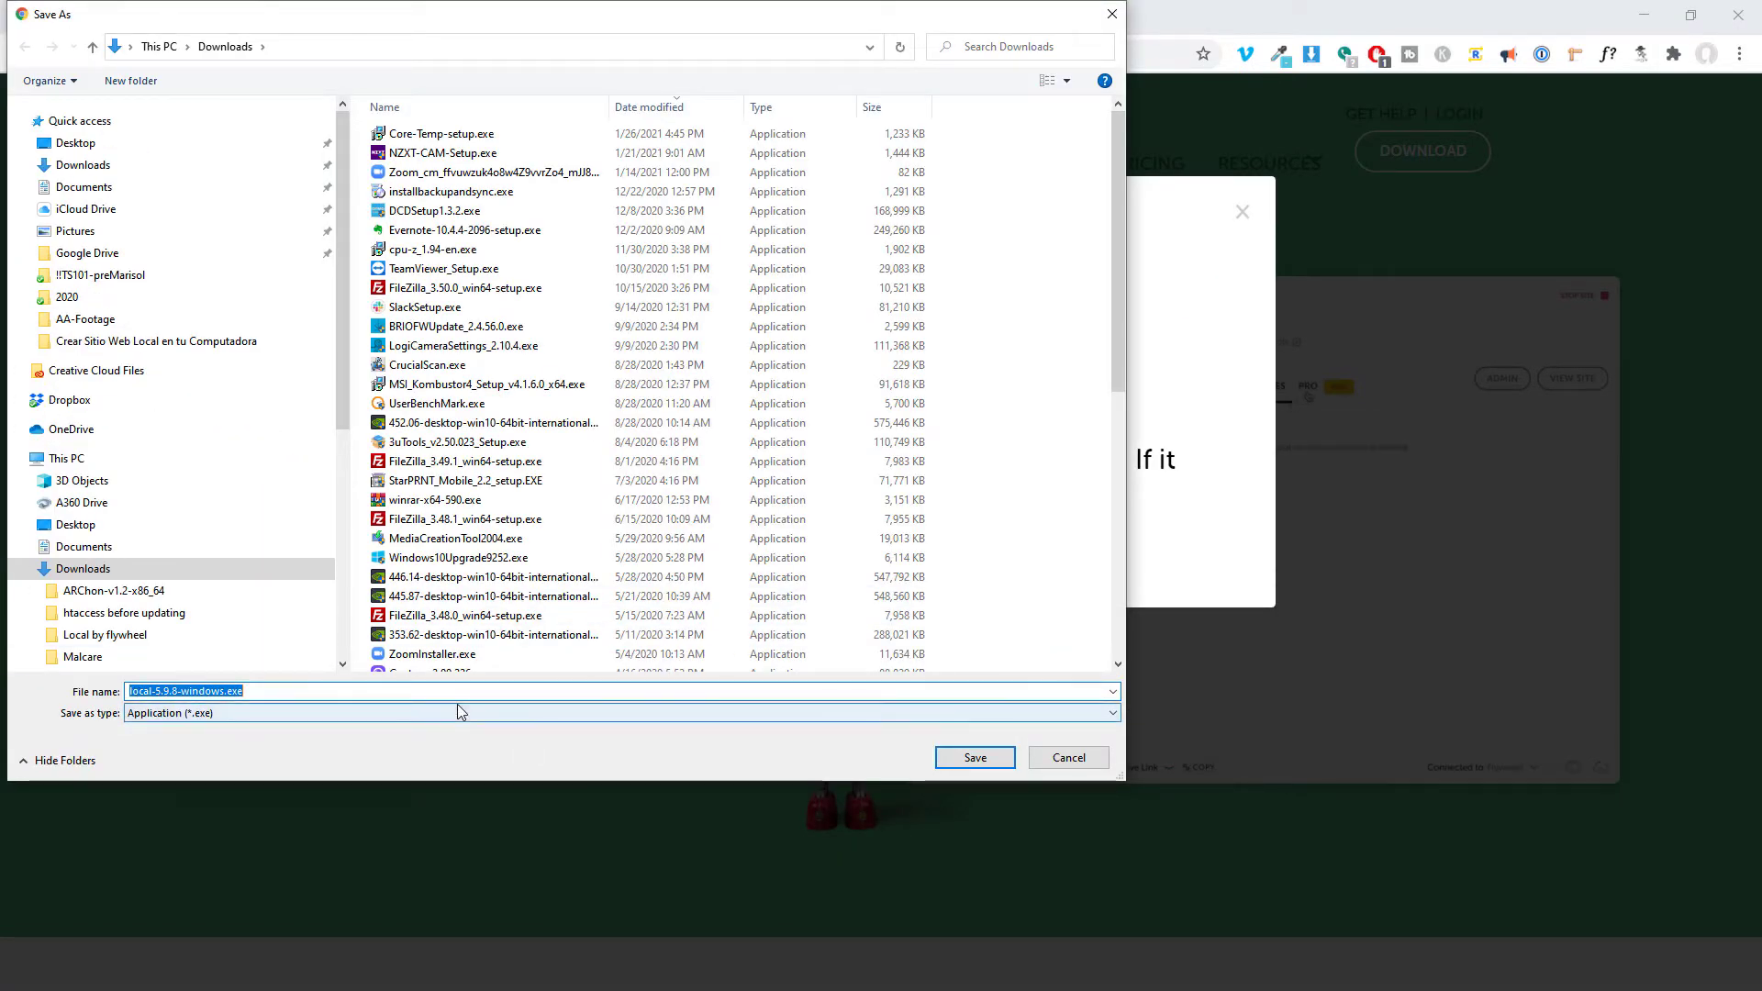
# Save local-5.9.8-windows.exe into Downloads\Local by flywheel and show it in File Explorer.
pyautogui.click(130, 80)
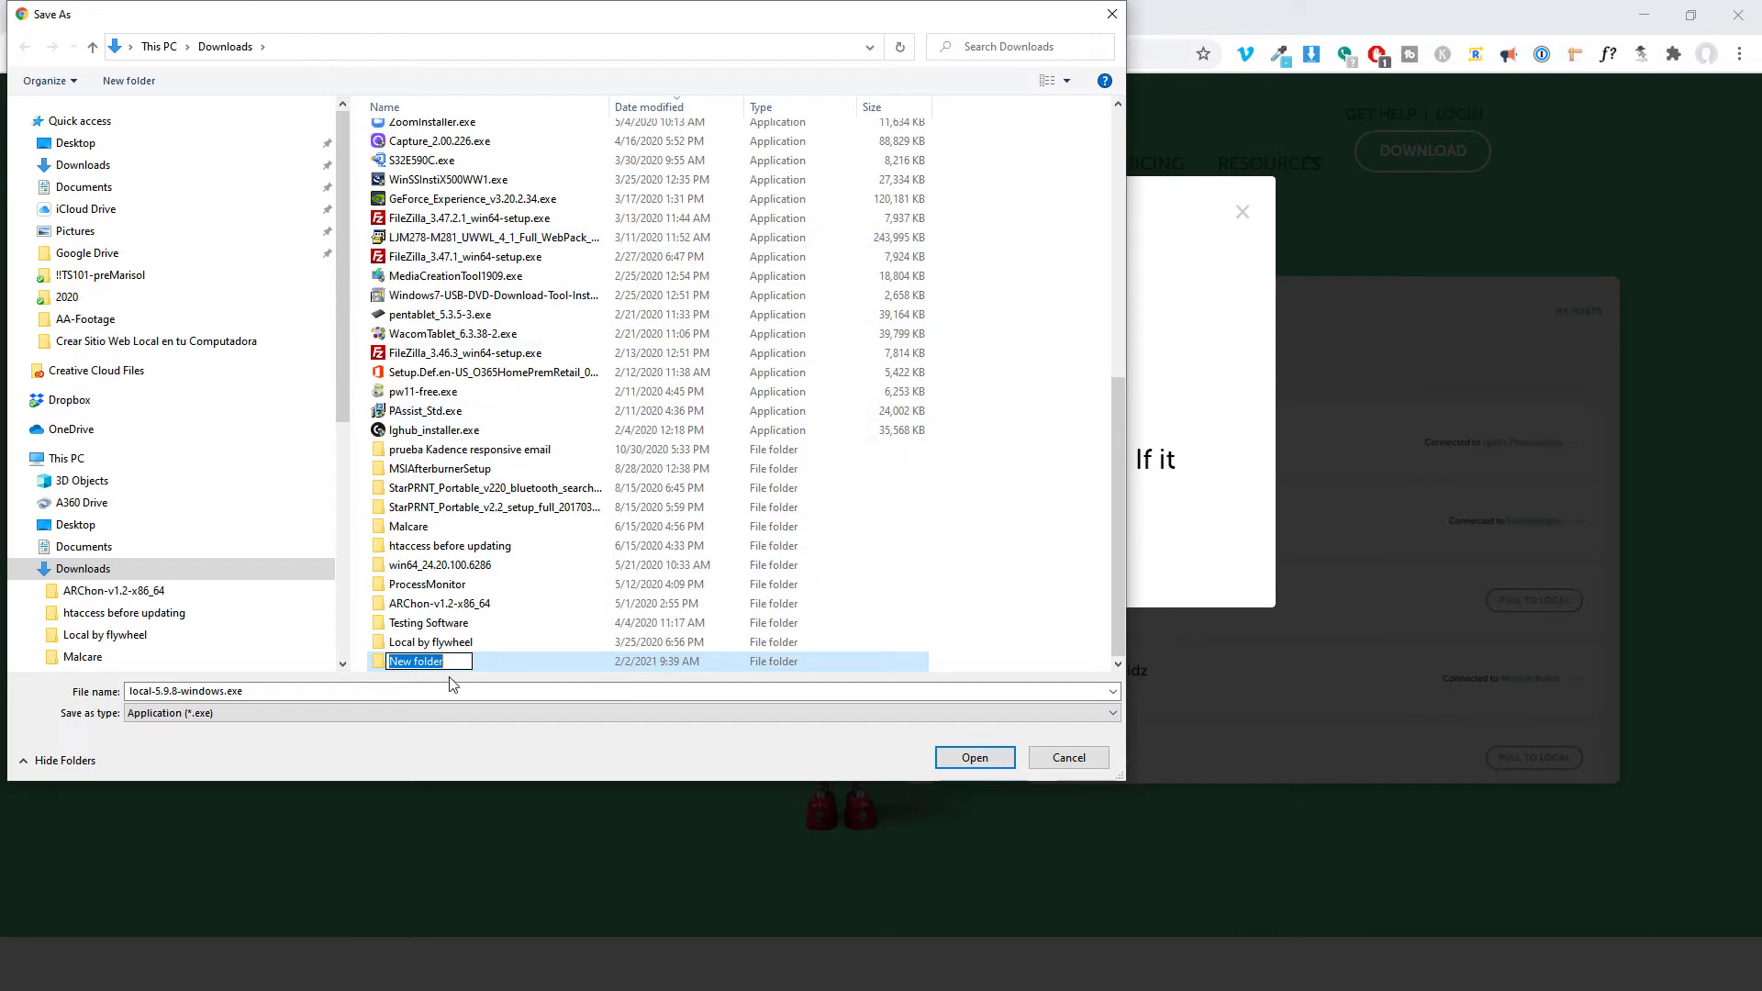
pyautogui.doubleClick(435, 645)
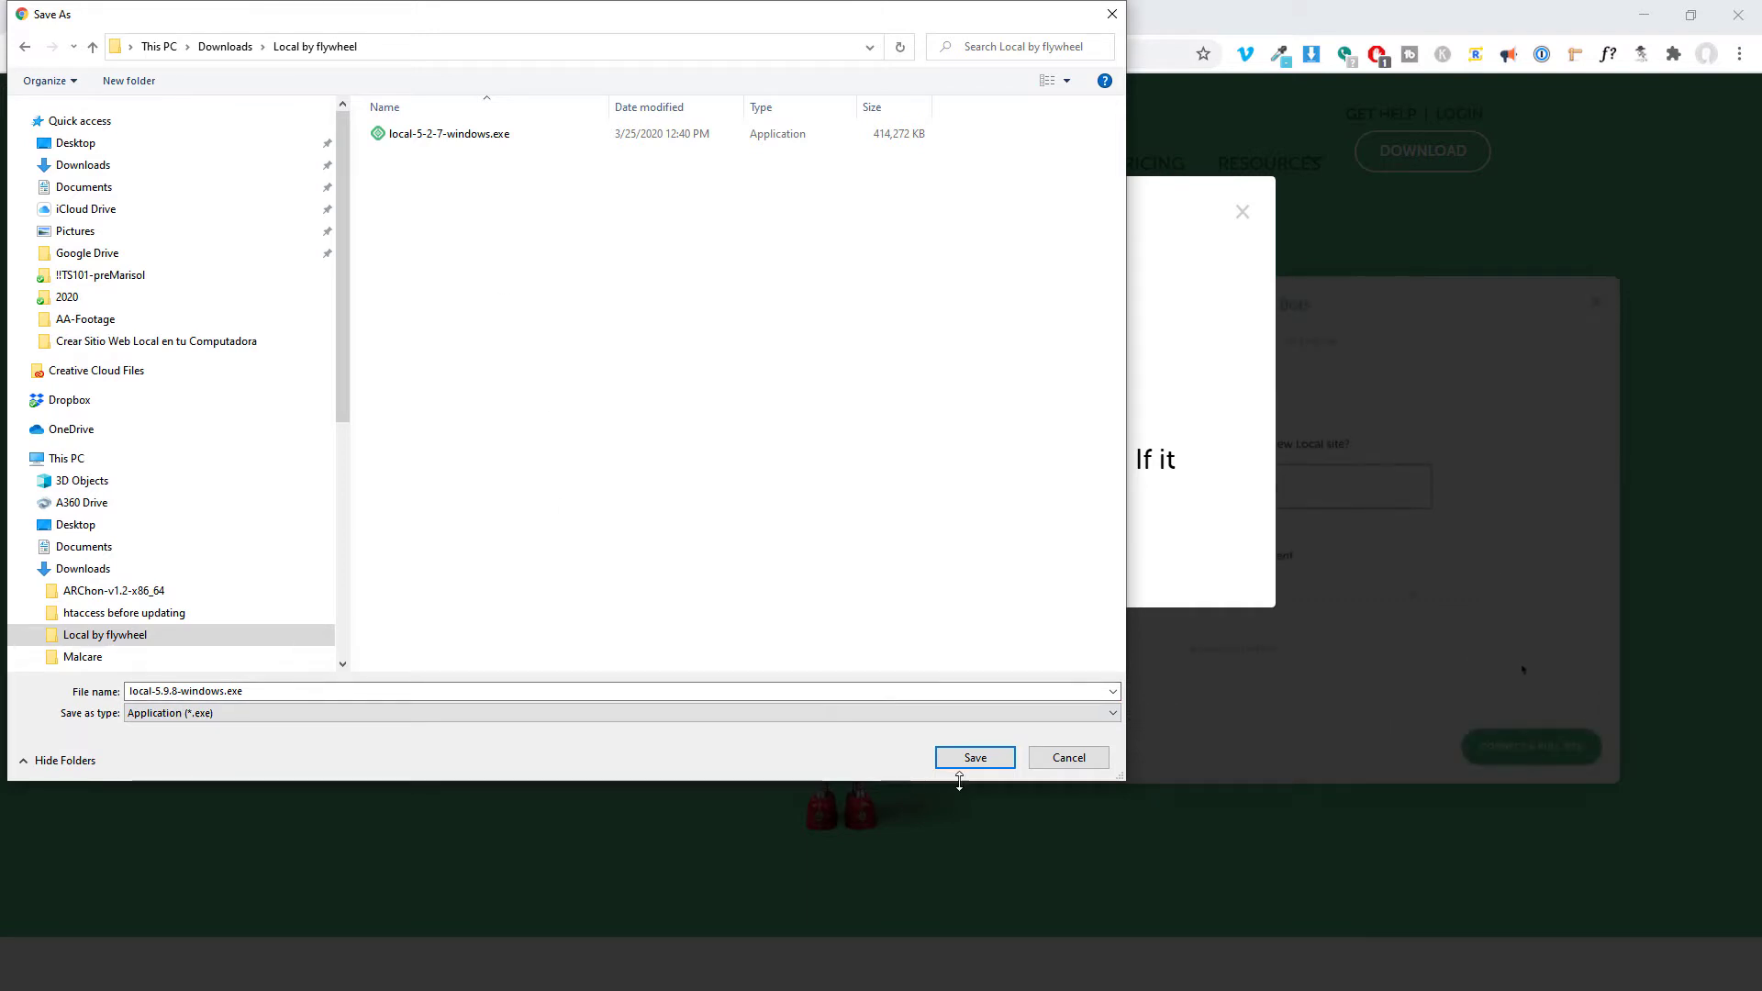
pyautogui.click(973, 758)
pyautogui.click(37, 917)
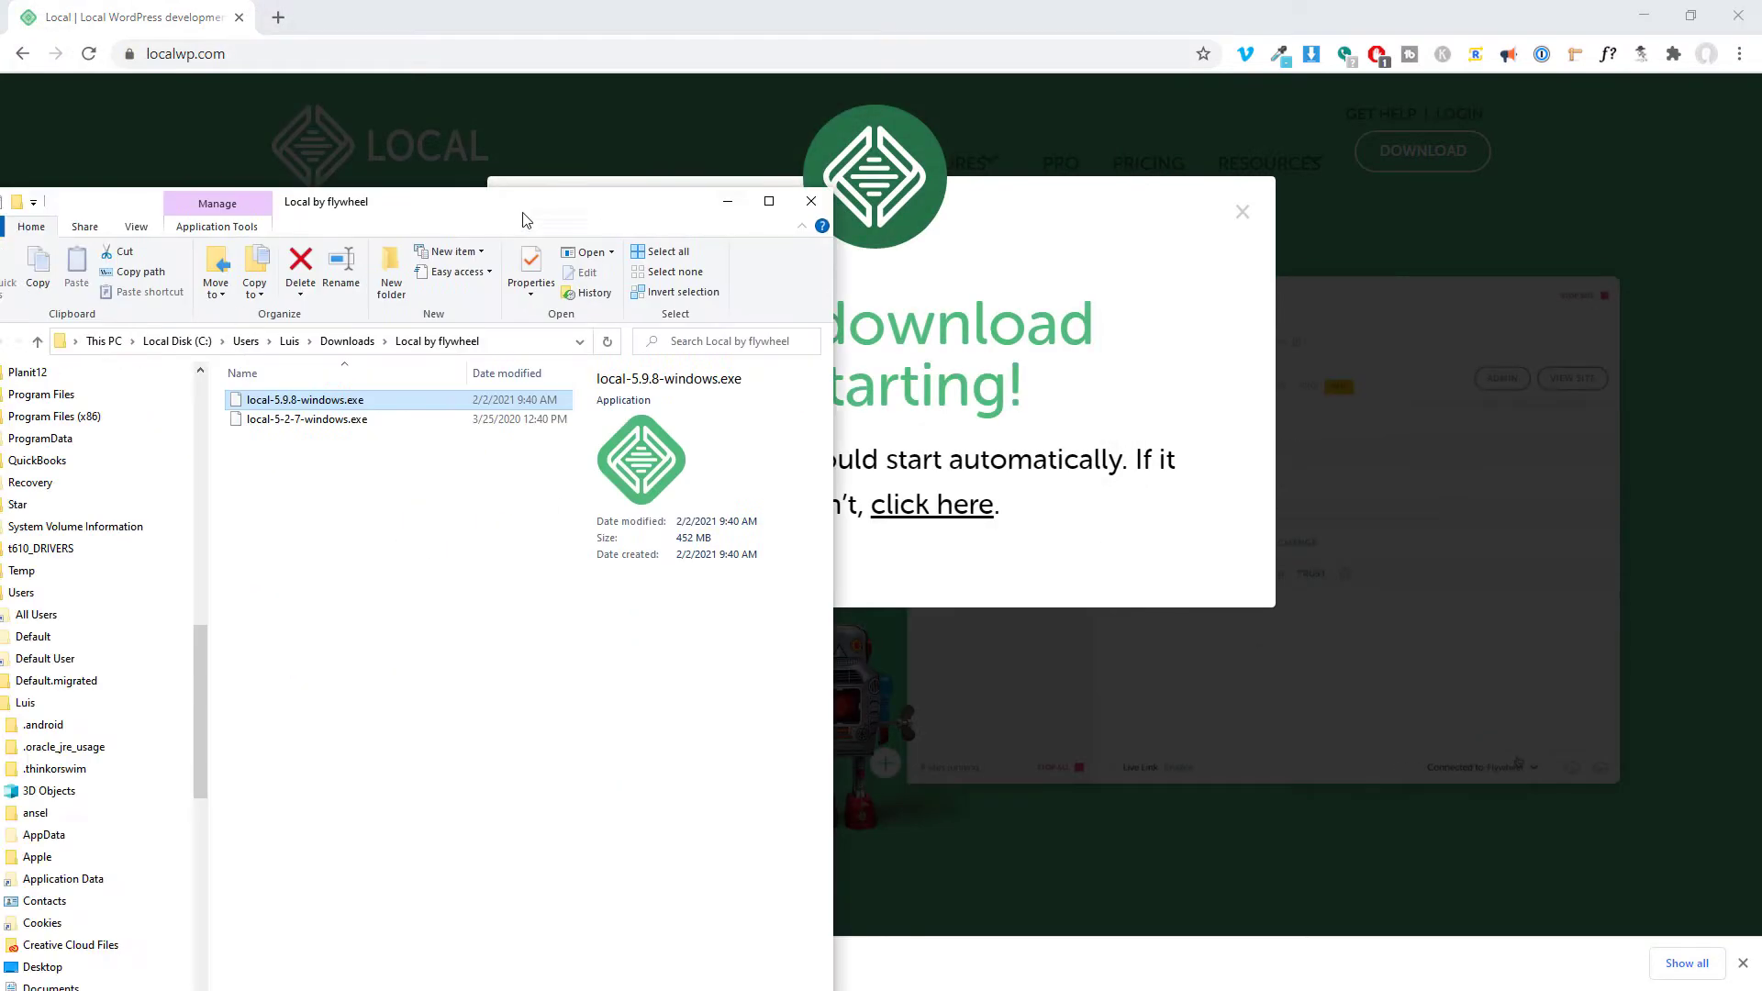
# Delete the old local-5-2-7-windows.exe installer and launch local-5.9.8-windows.exe.
pyautogui.moveTo(467, 110); pyautogui.dragTo(288, 48)
pyautogui.click(312, 237)
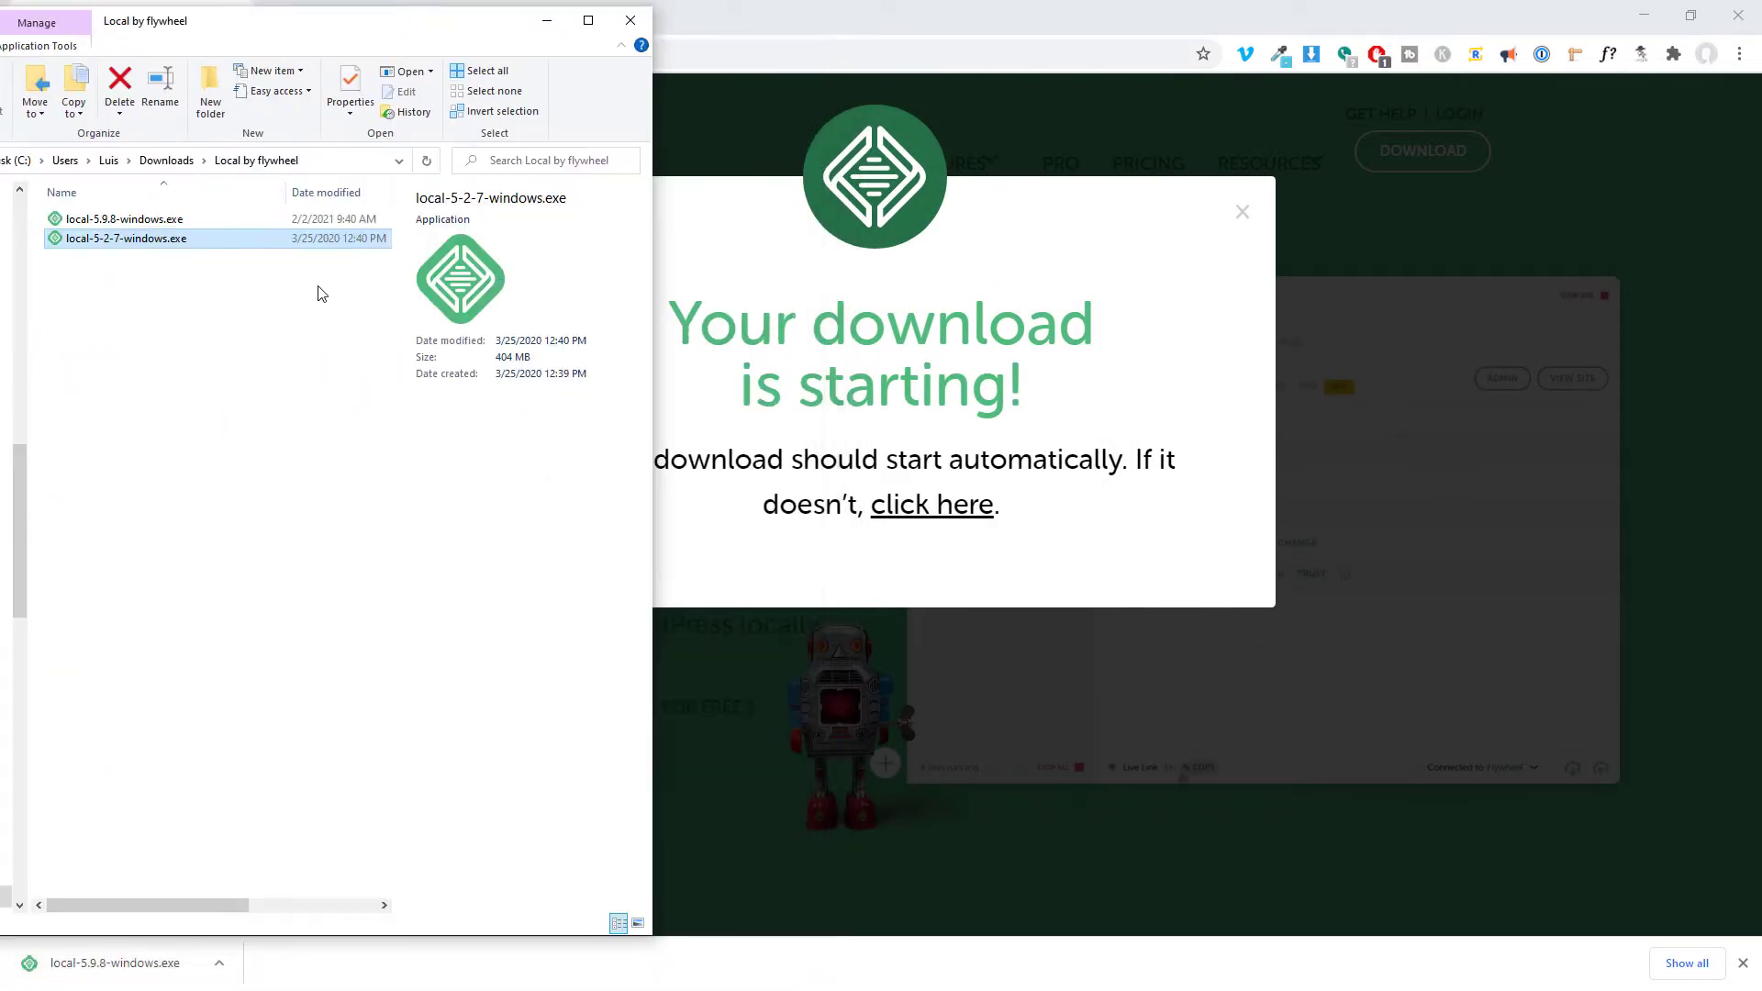
pyautogui.press('Delete')
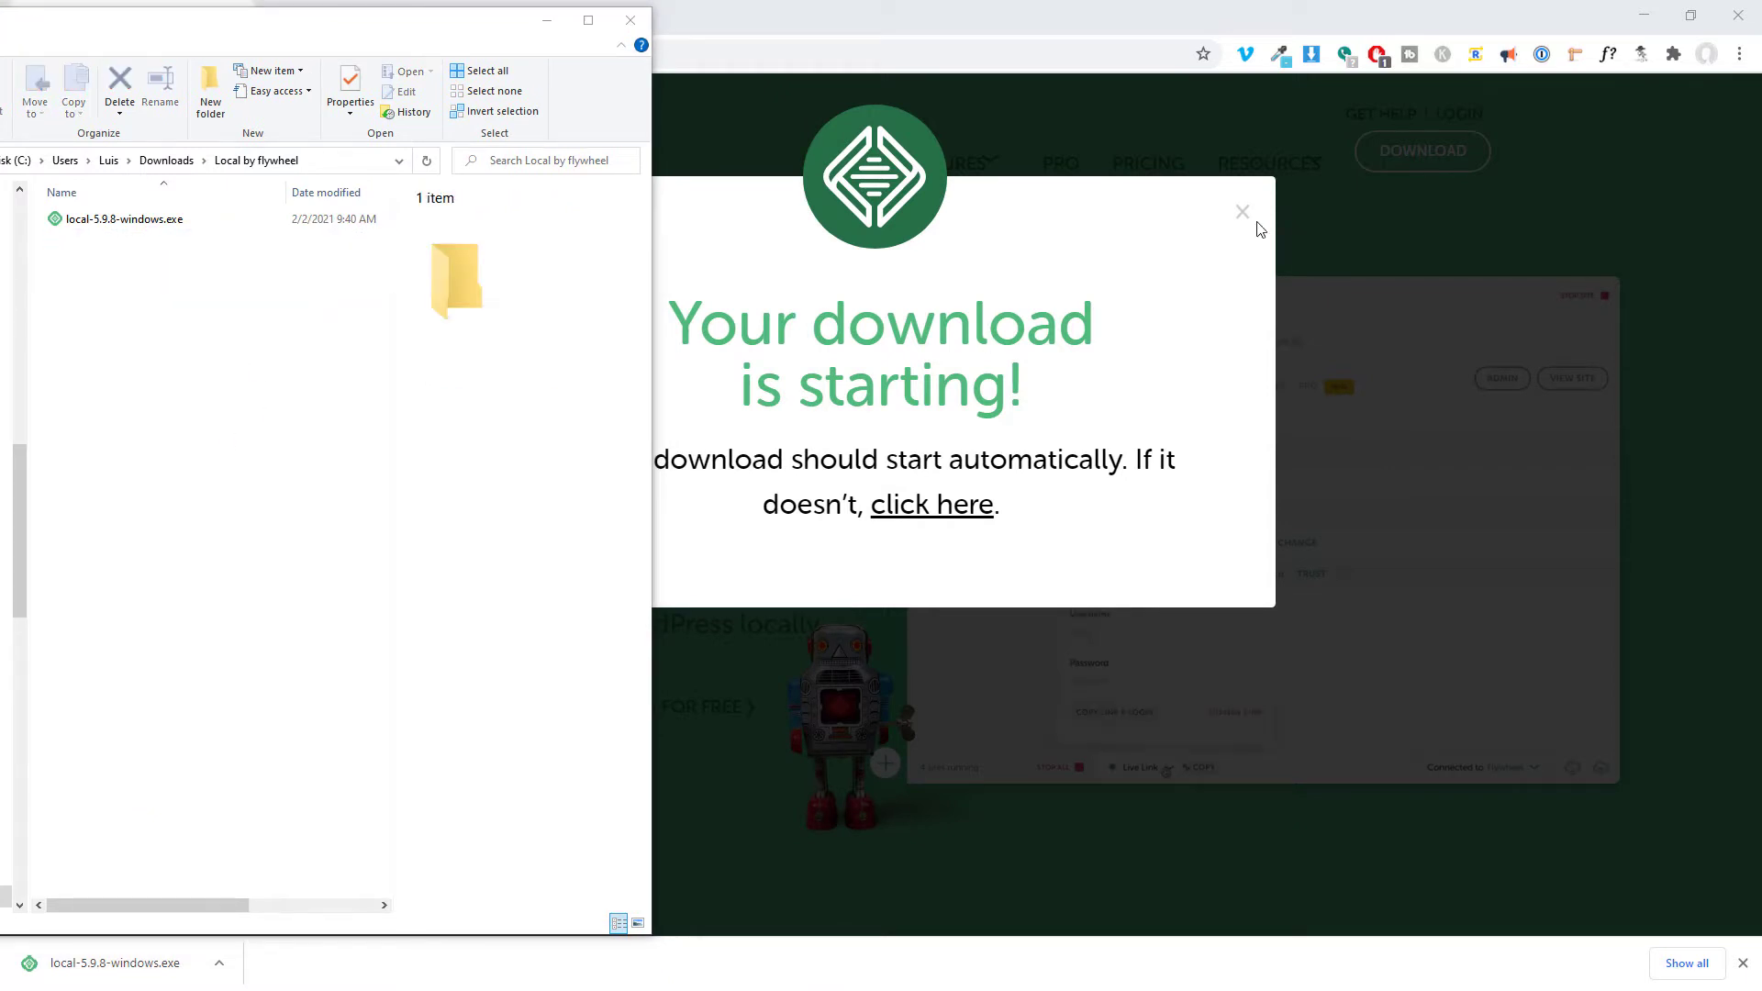
pyautogui.click(1242, 212)
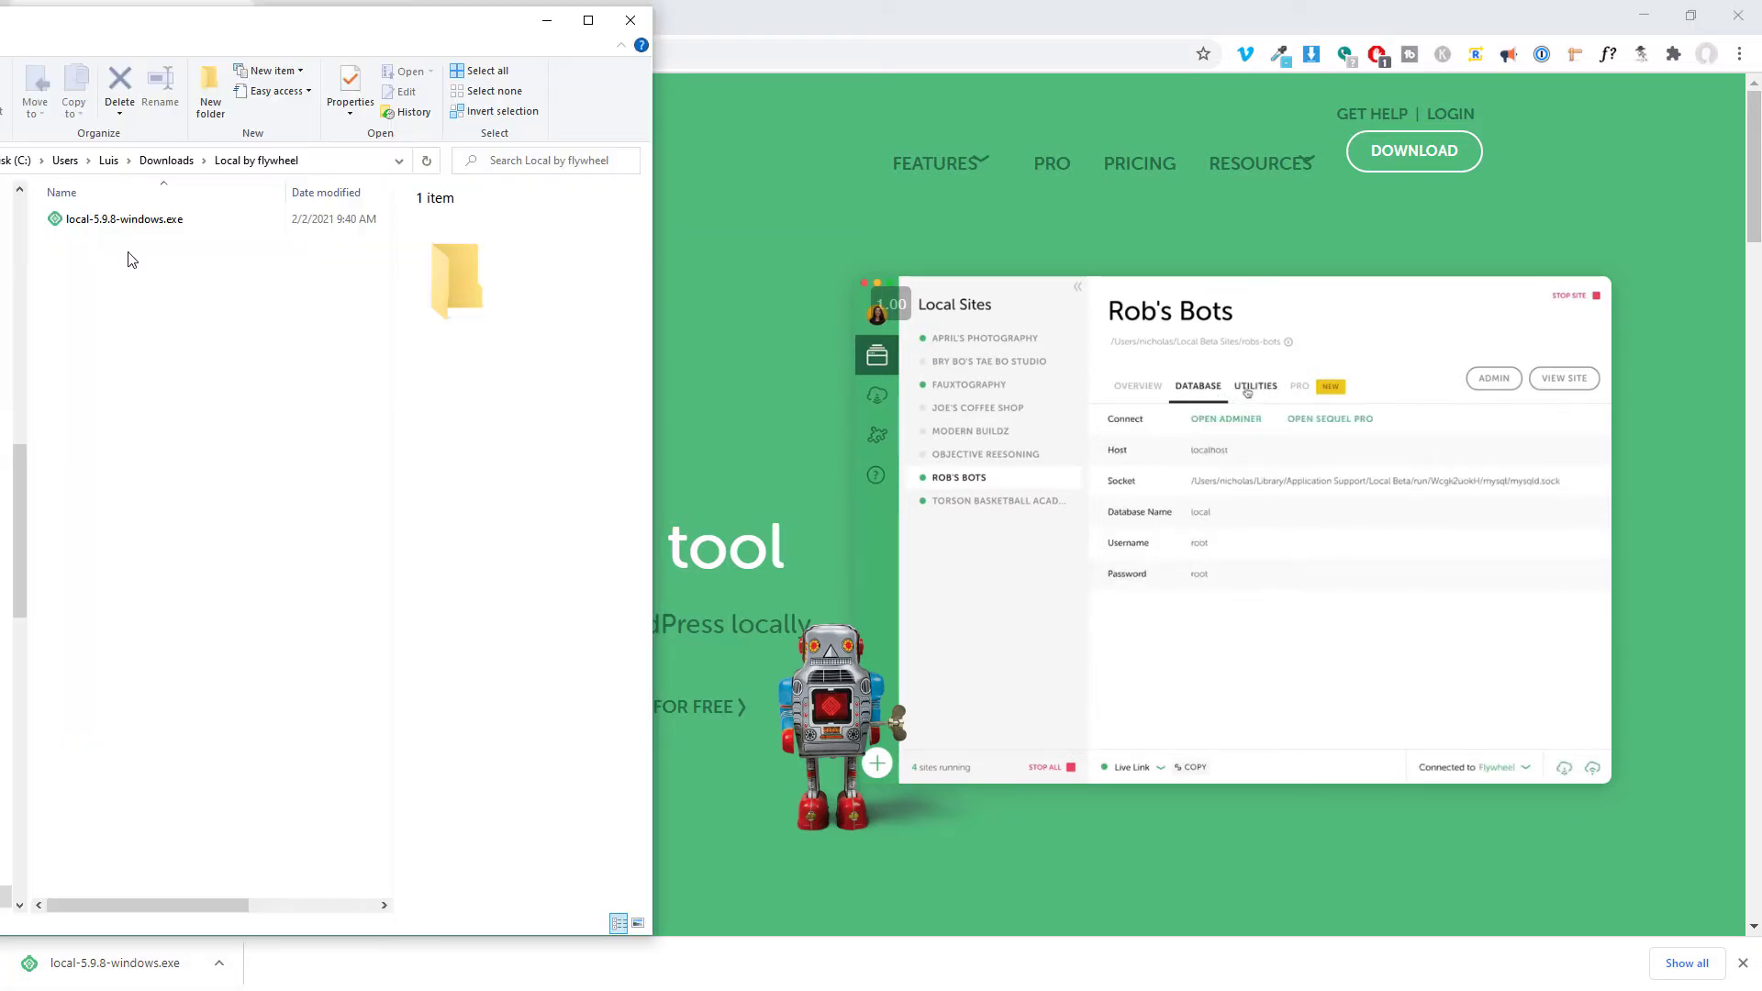
pyautogui.click(110, 219)
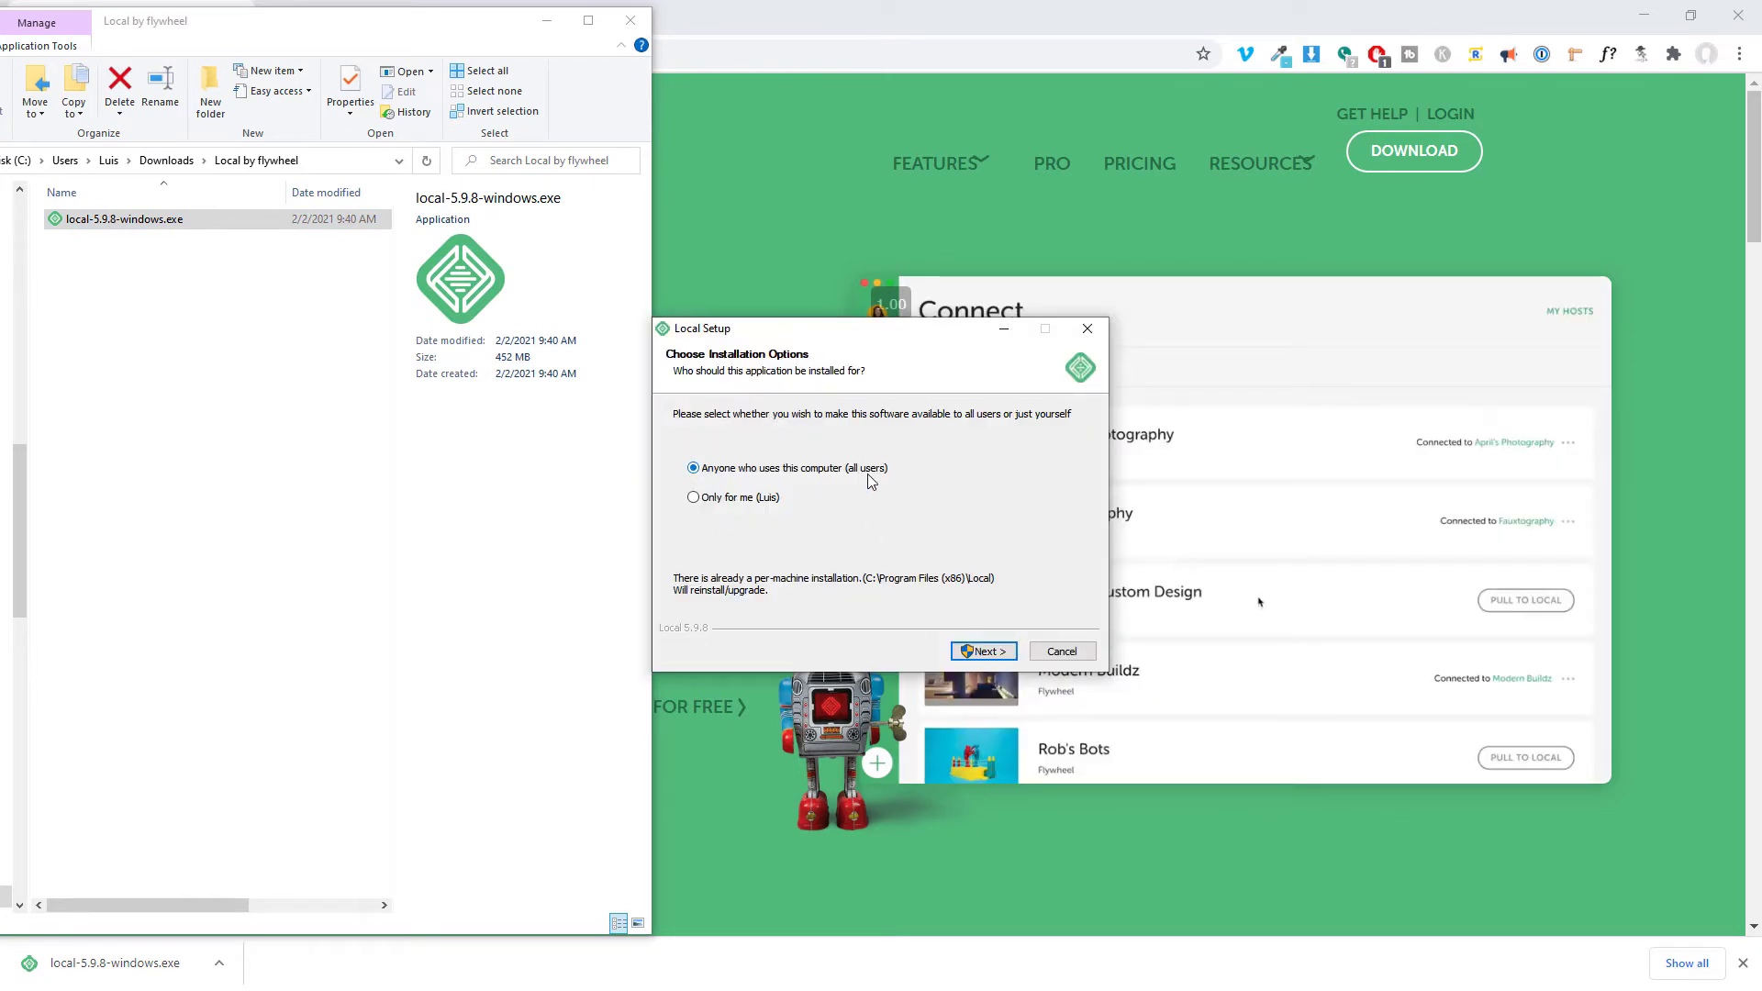
# Install Local for all users into C:\Program Files (x86)\Local and dismiss File Explorer.
pyautogui.click(981, 649)
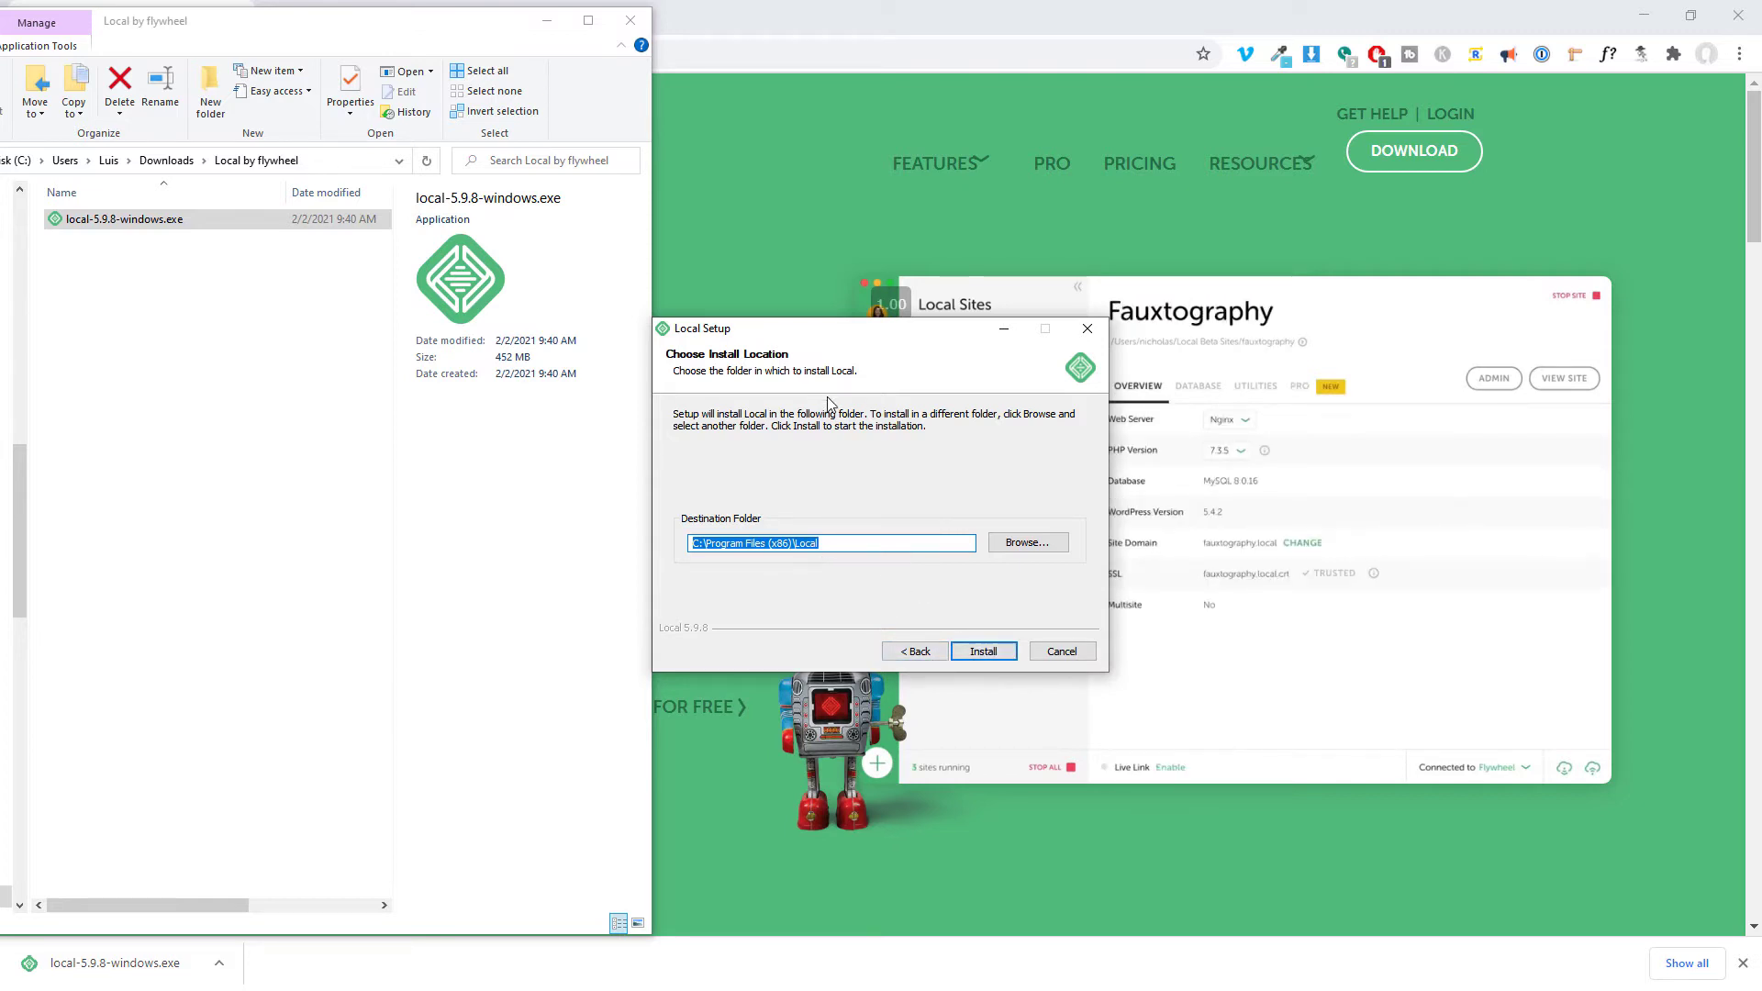
pyautogui.click(1057, 650)
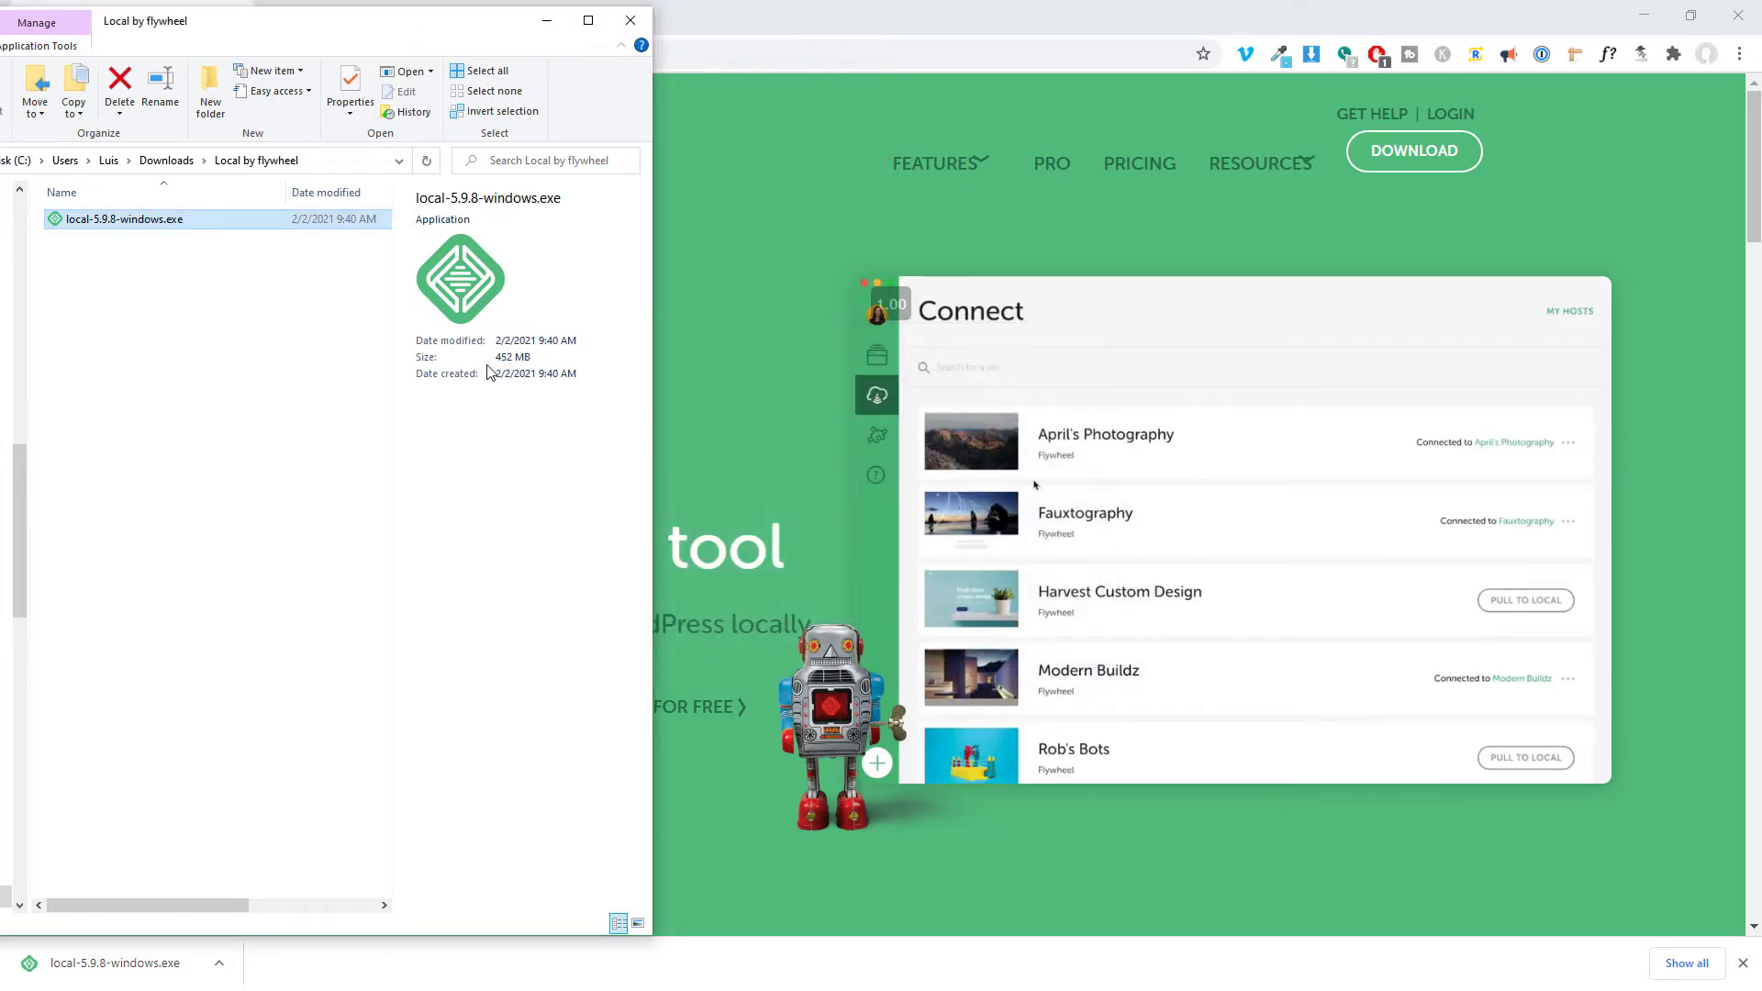
pyautogui.hotkey('alt', 'Tab')
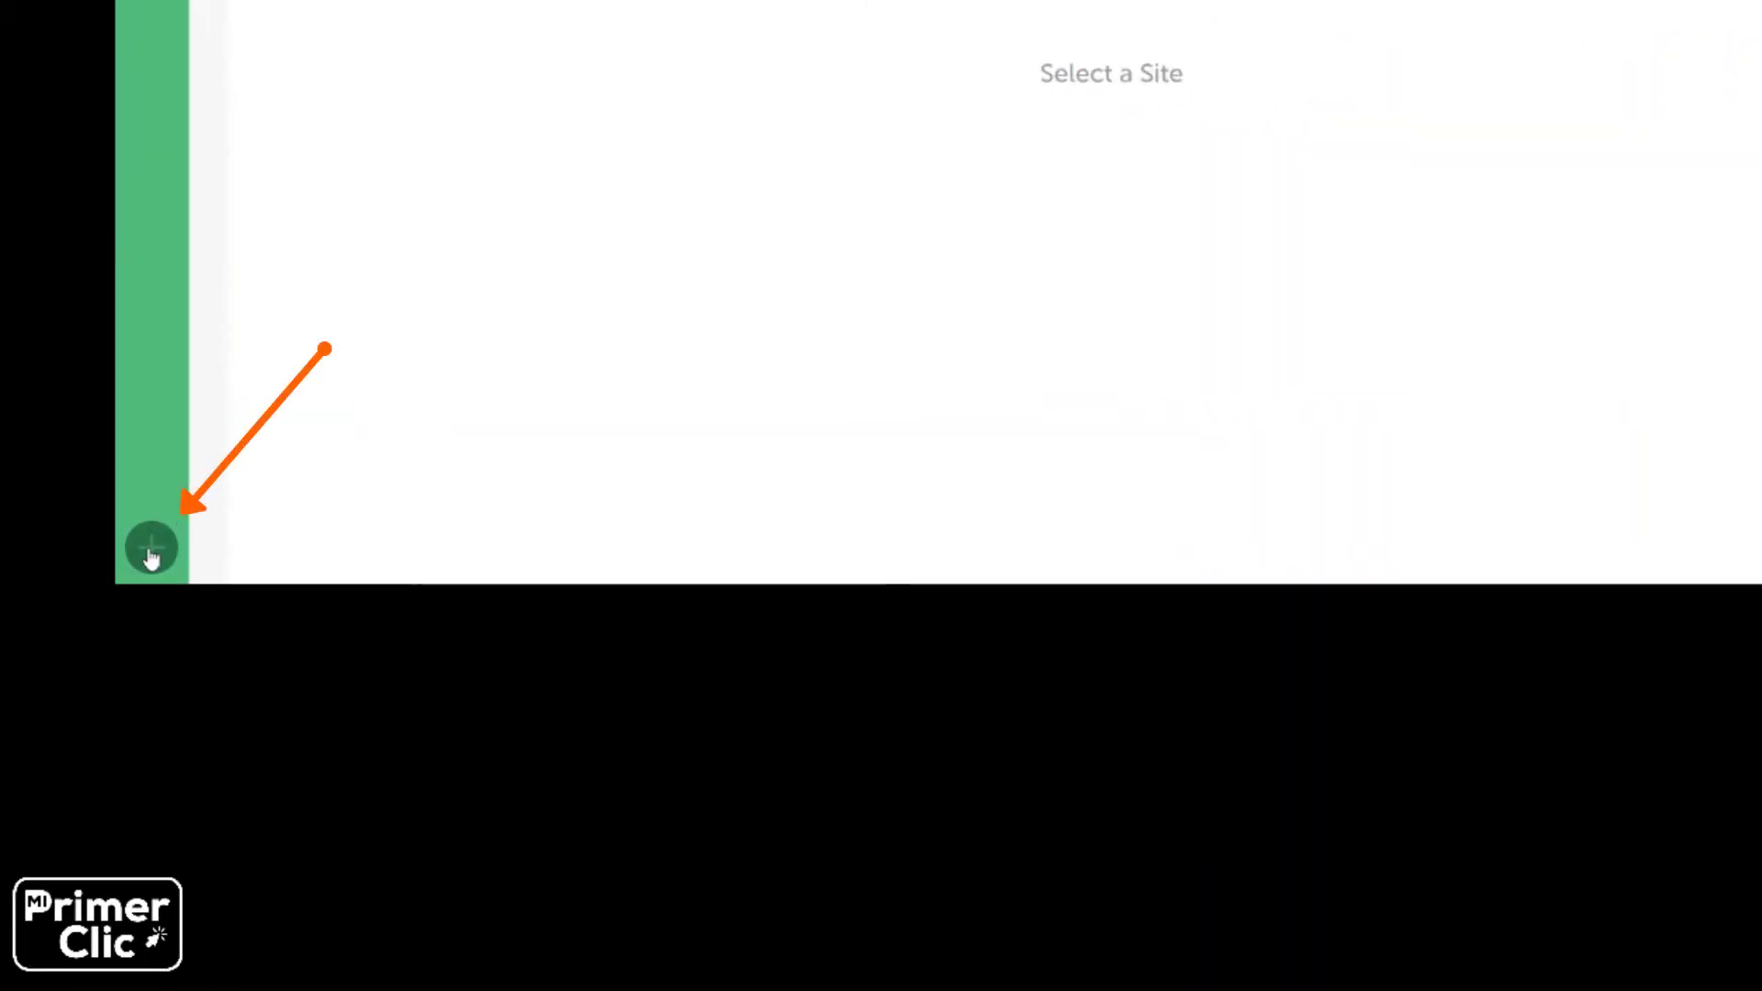
# Name the new site woocommerce-training and keep the Preferred environment (PHP 7.3.5, nginx, MySQL 8.0.16).
pyautogui.click(150, 549)
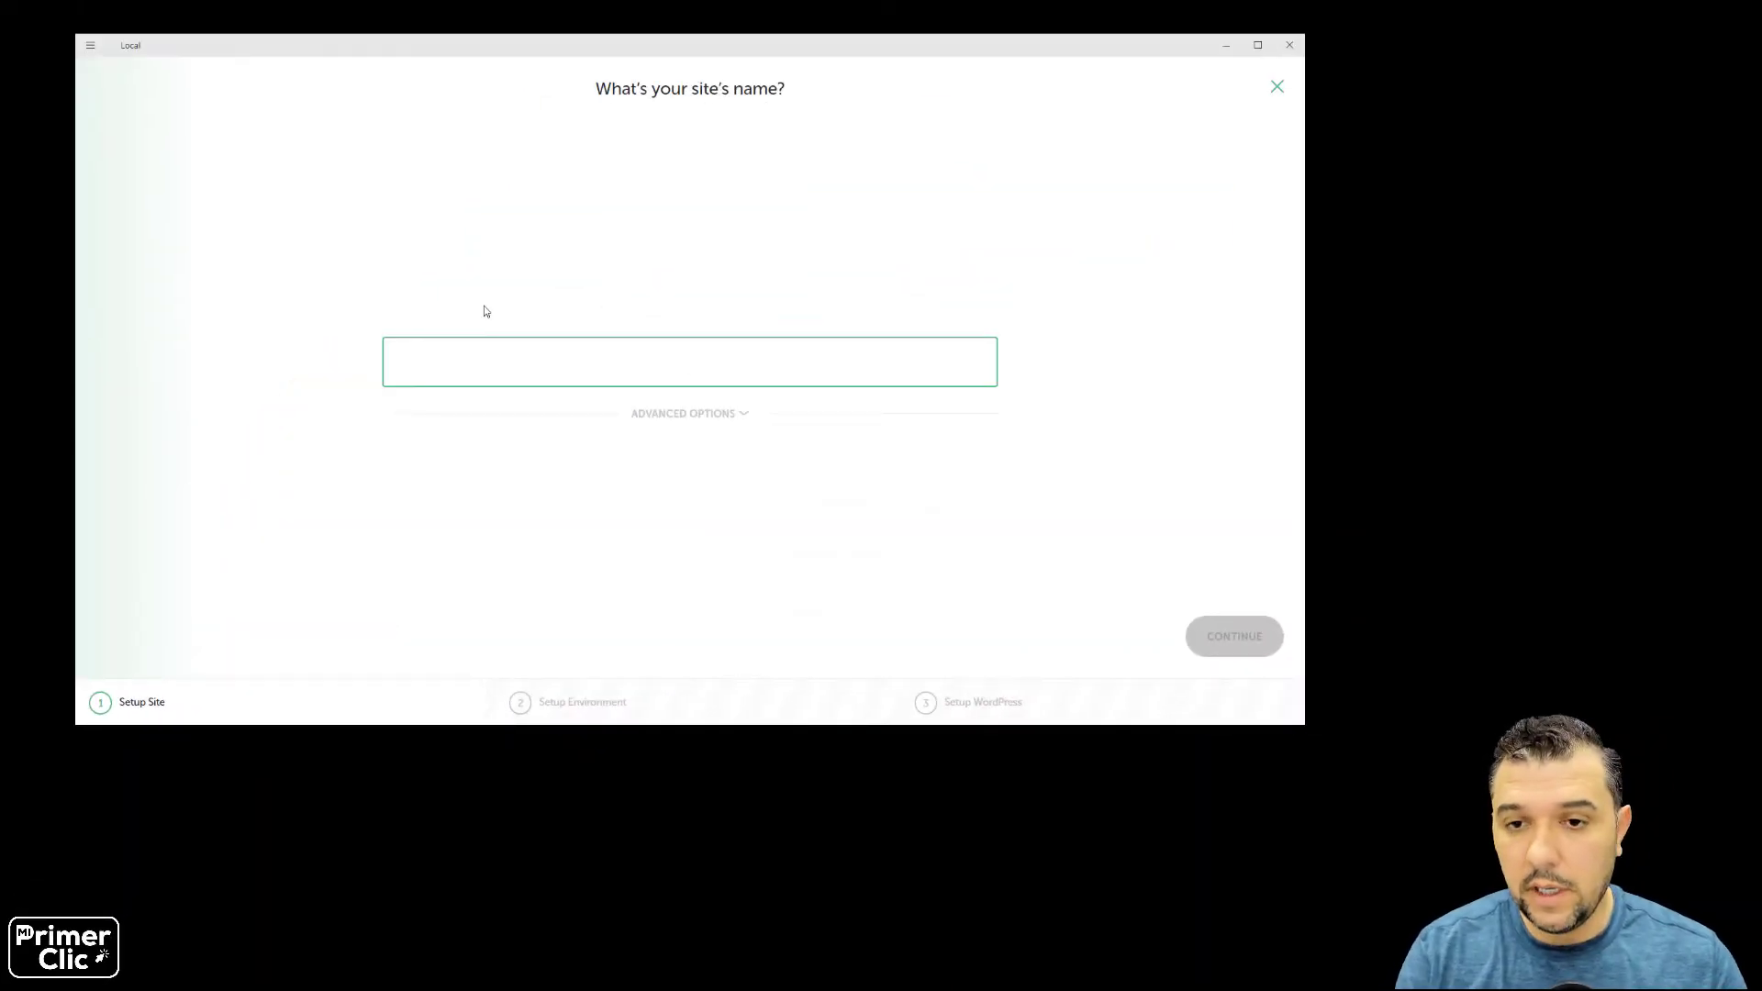
pyautogui.write('woocommerce-training')
pyautogui.click(1235, 642)
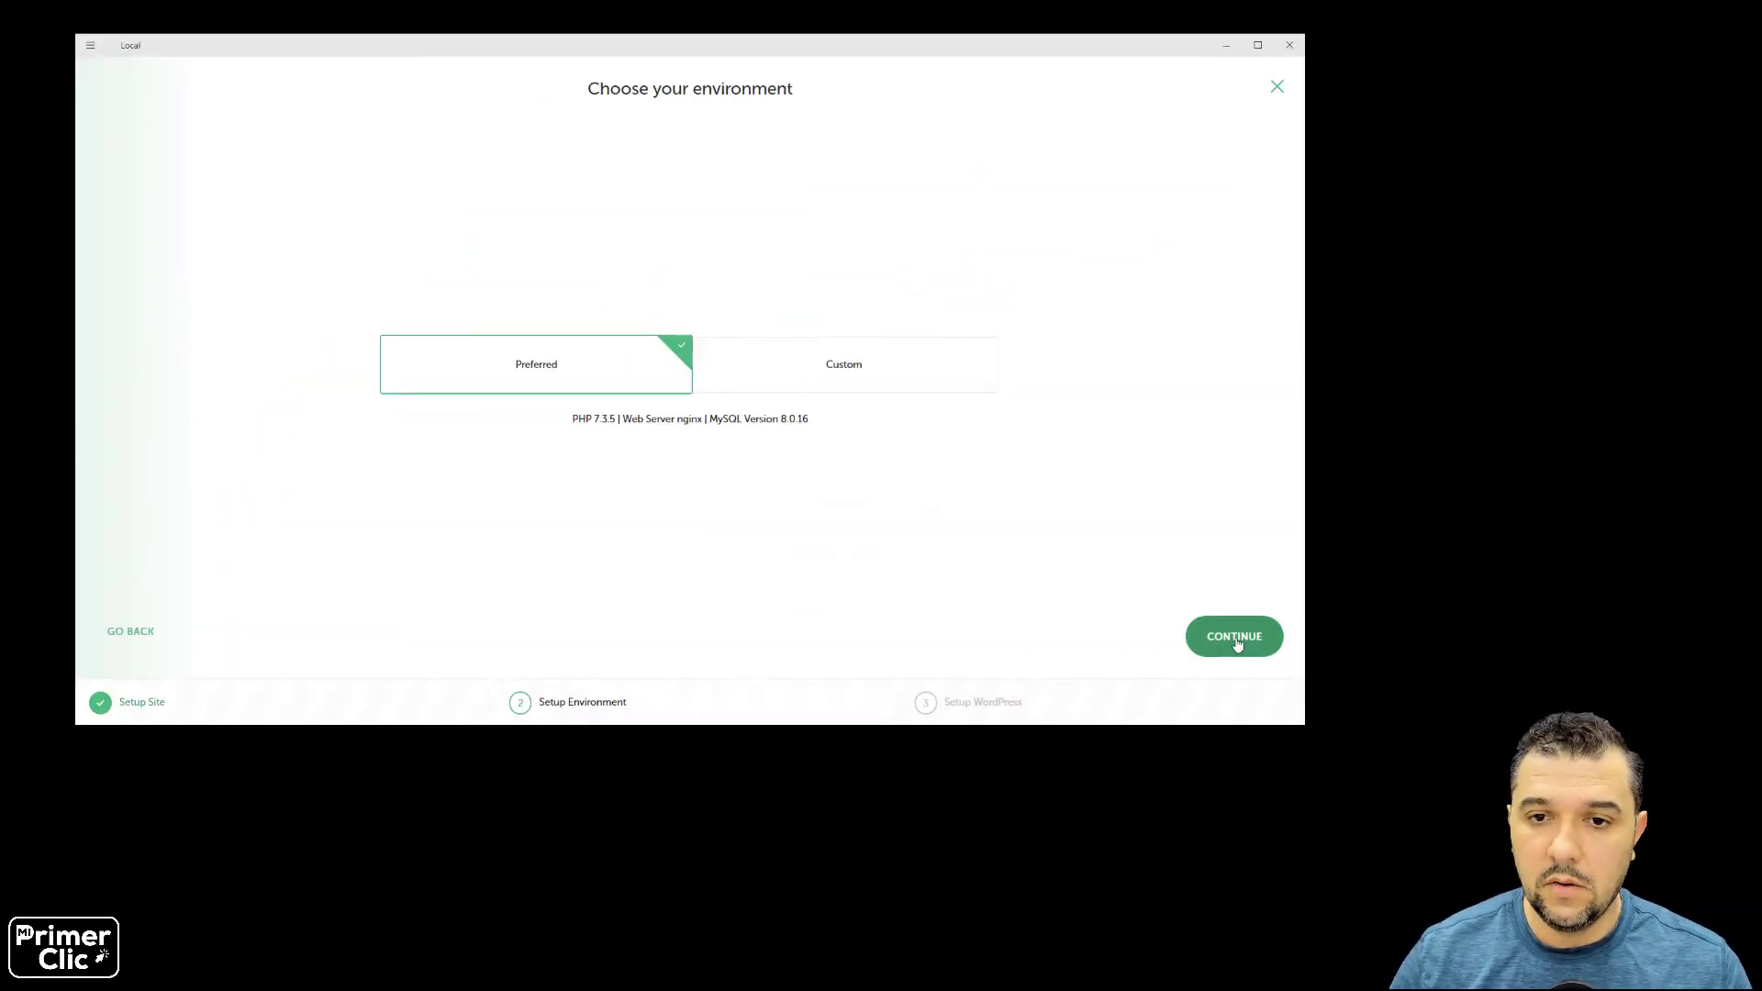
pyautogui.click(783, 356)
pyautogui.click(550, 345)
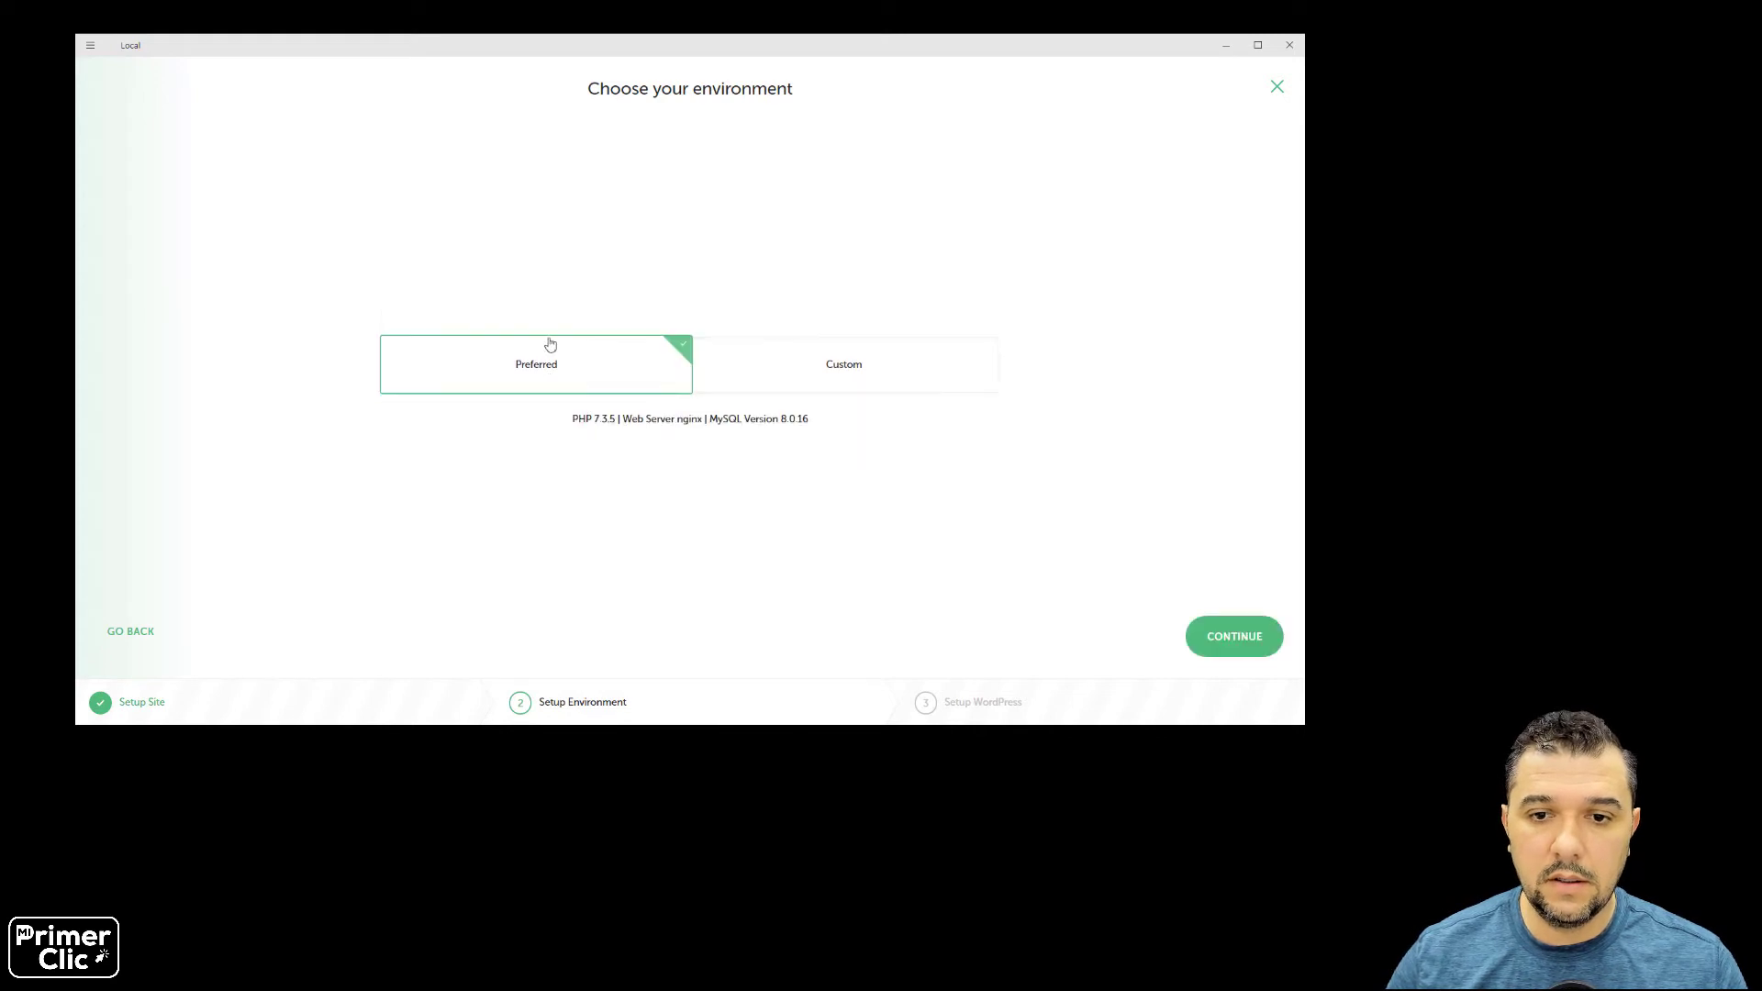
pyautogui.click(1229, 636)
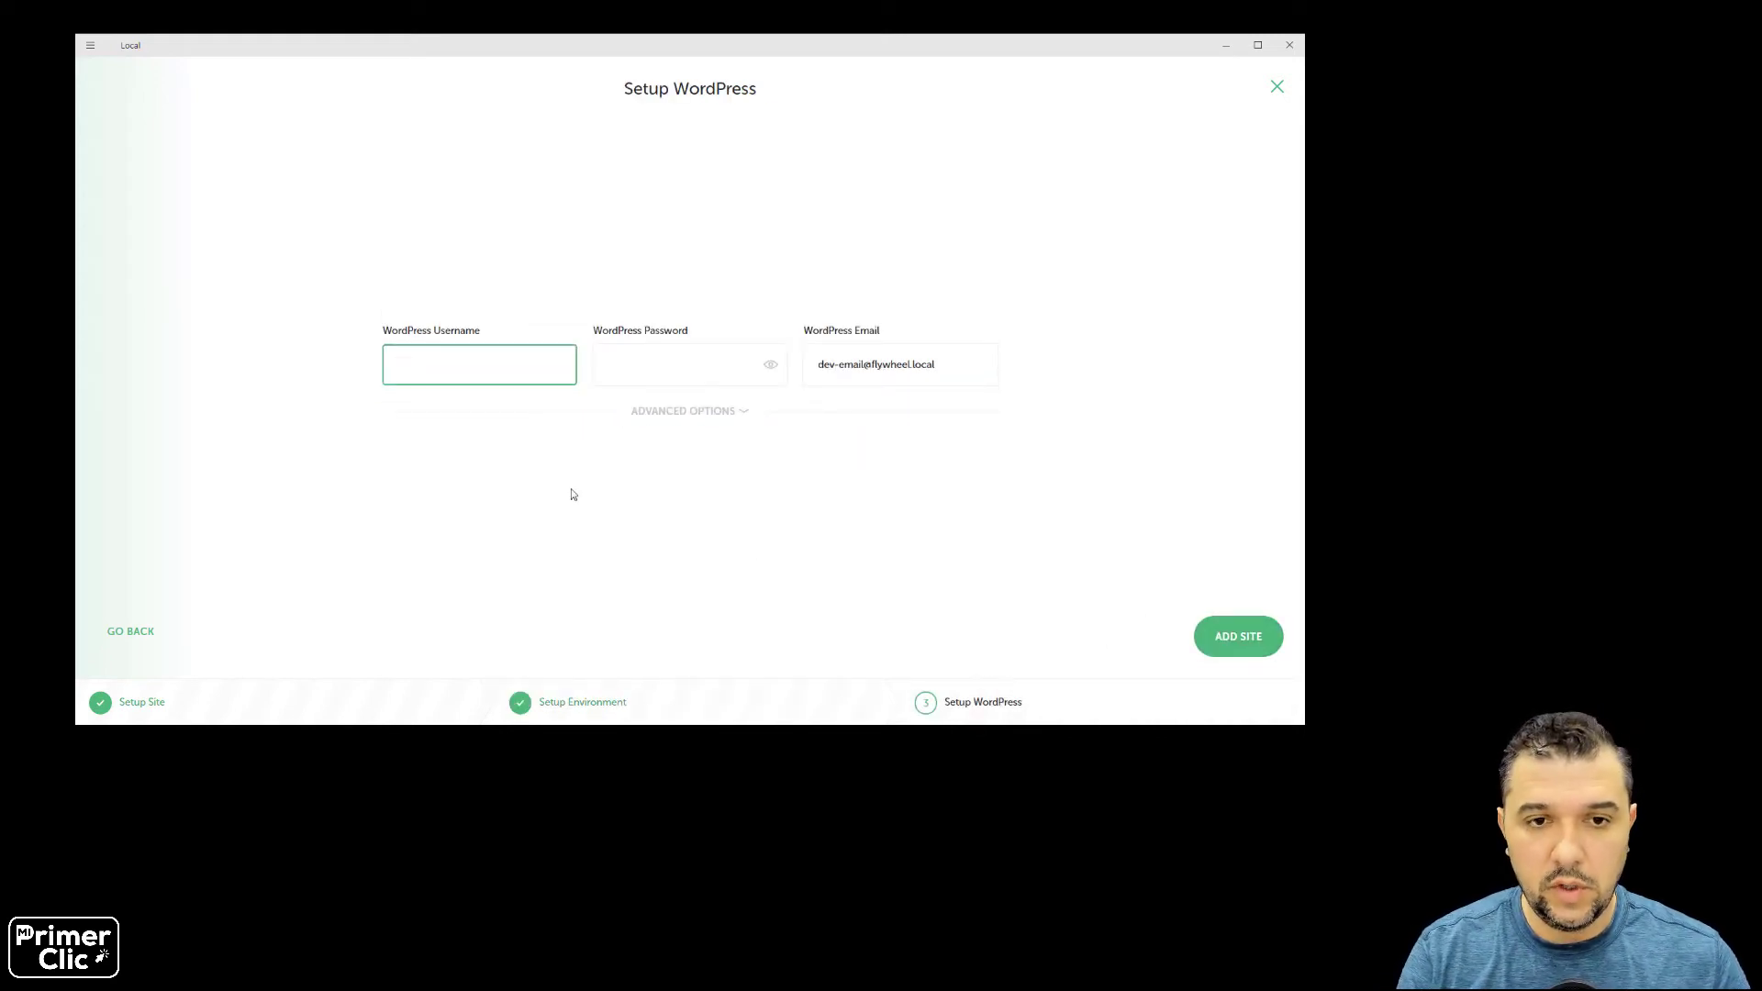
# Enter the WordPress admin password and add the site.
pyautogui.press('Tab')
pyautogui.write('1234567')
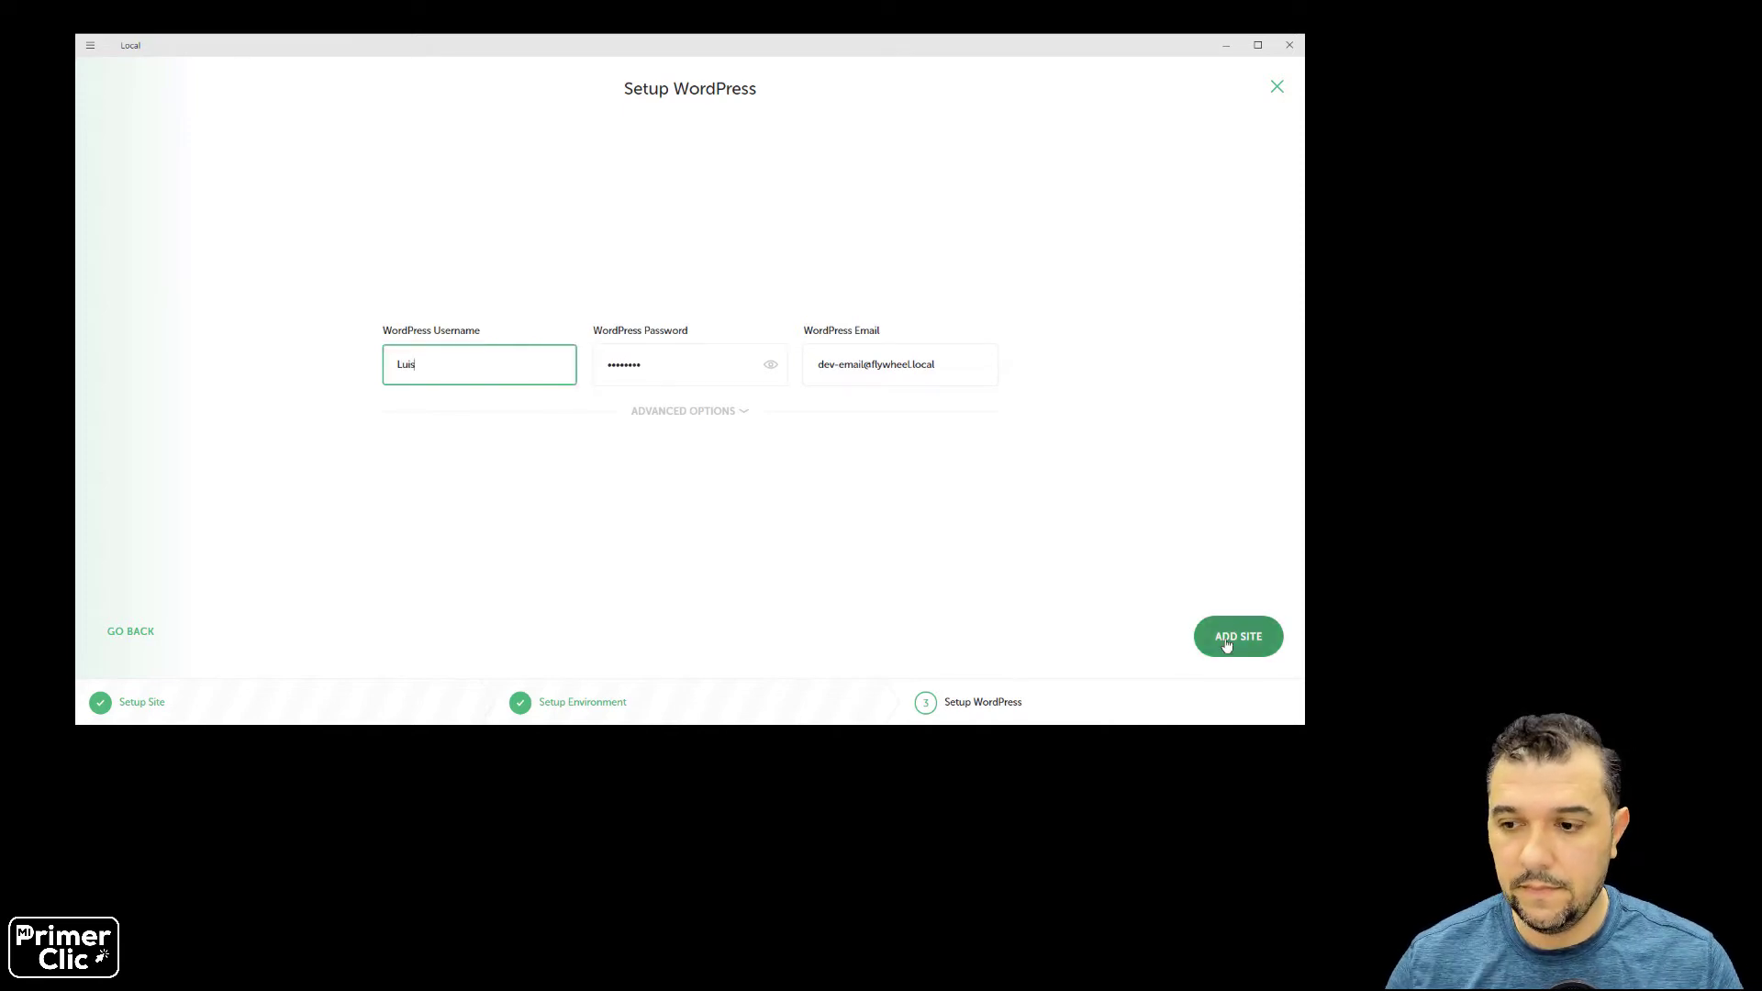
pyautogui.click(1230, 636)
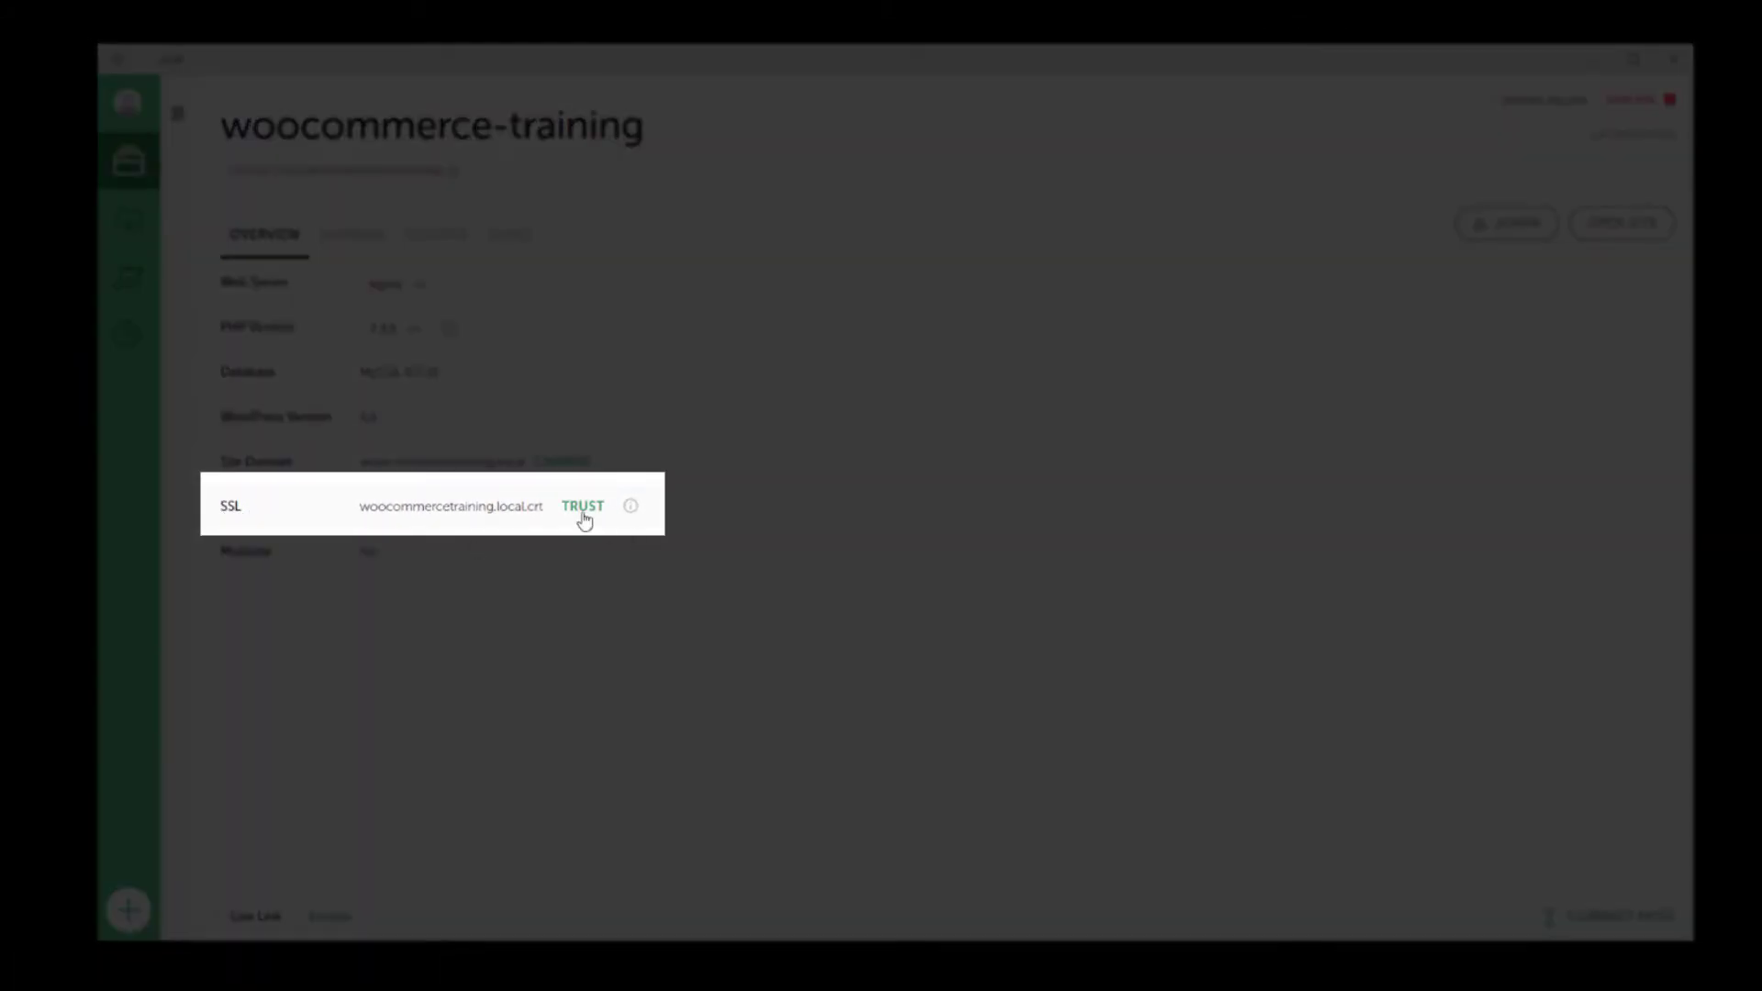
# Trust the woocommerce-training site's SSL certificate from its Overview.
pyautogui.click(583, 520)
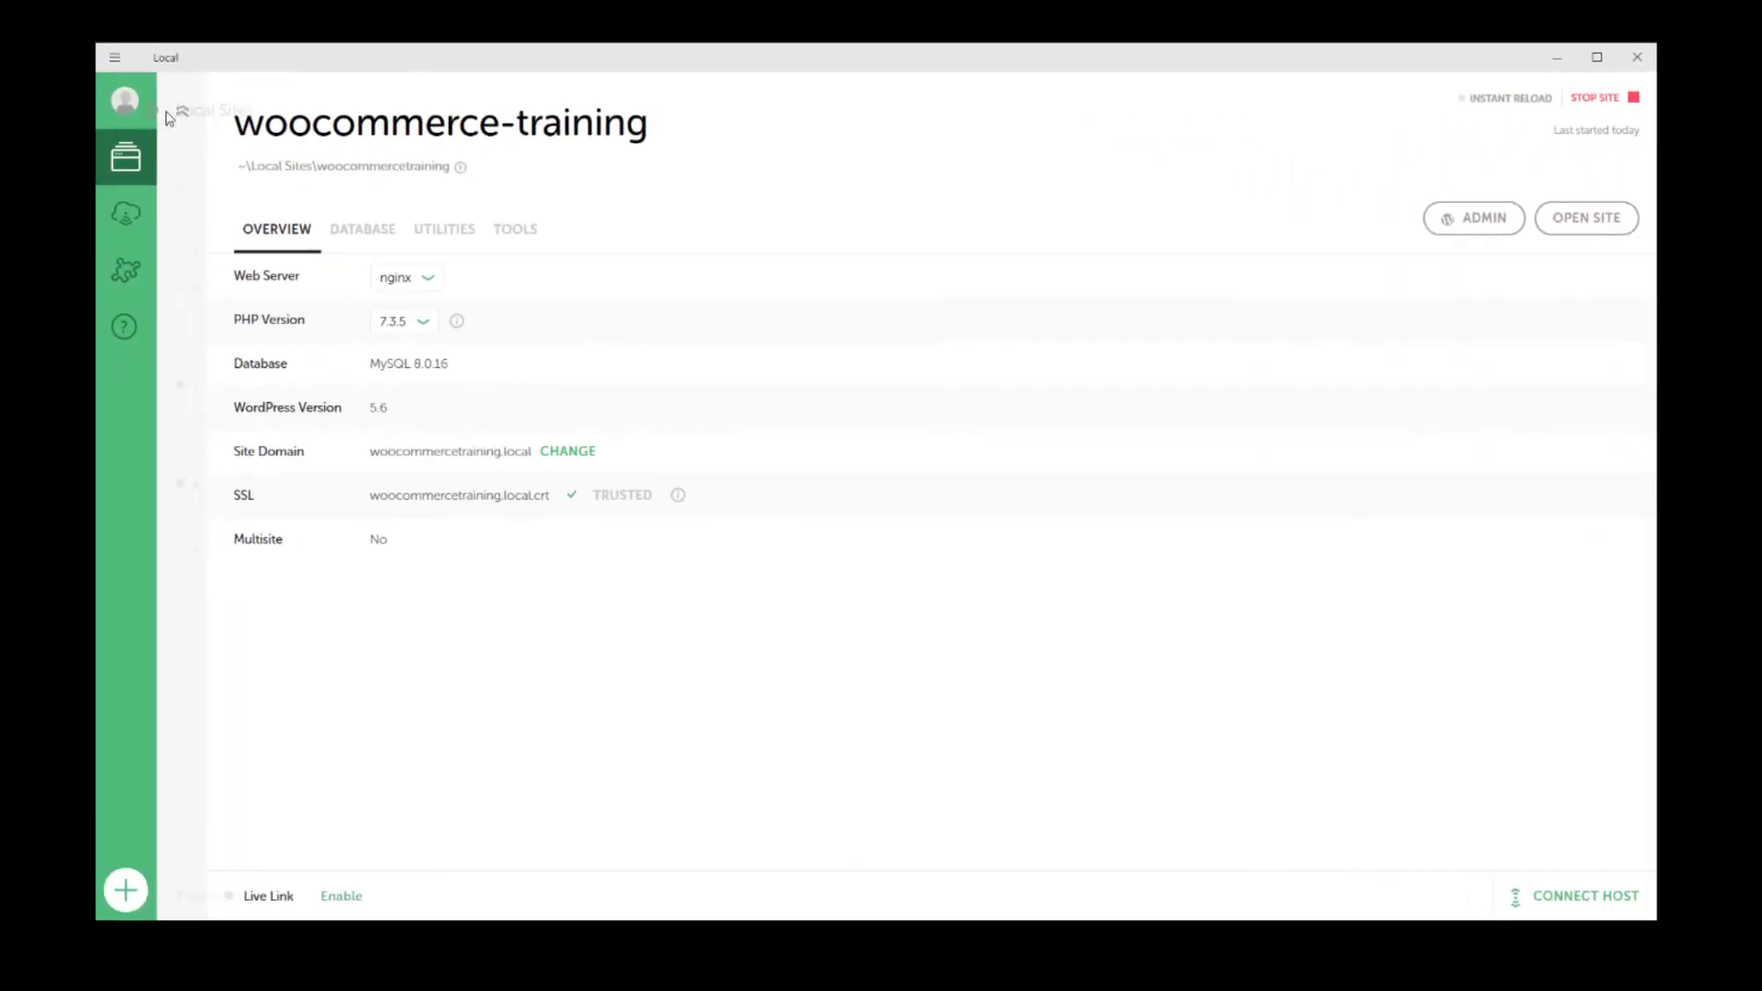
# Reselect woocommerce-training from the Local sites list and open its WordPress admin in the browser.
pyautogui.click(173, 110)
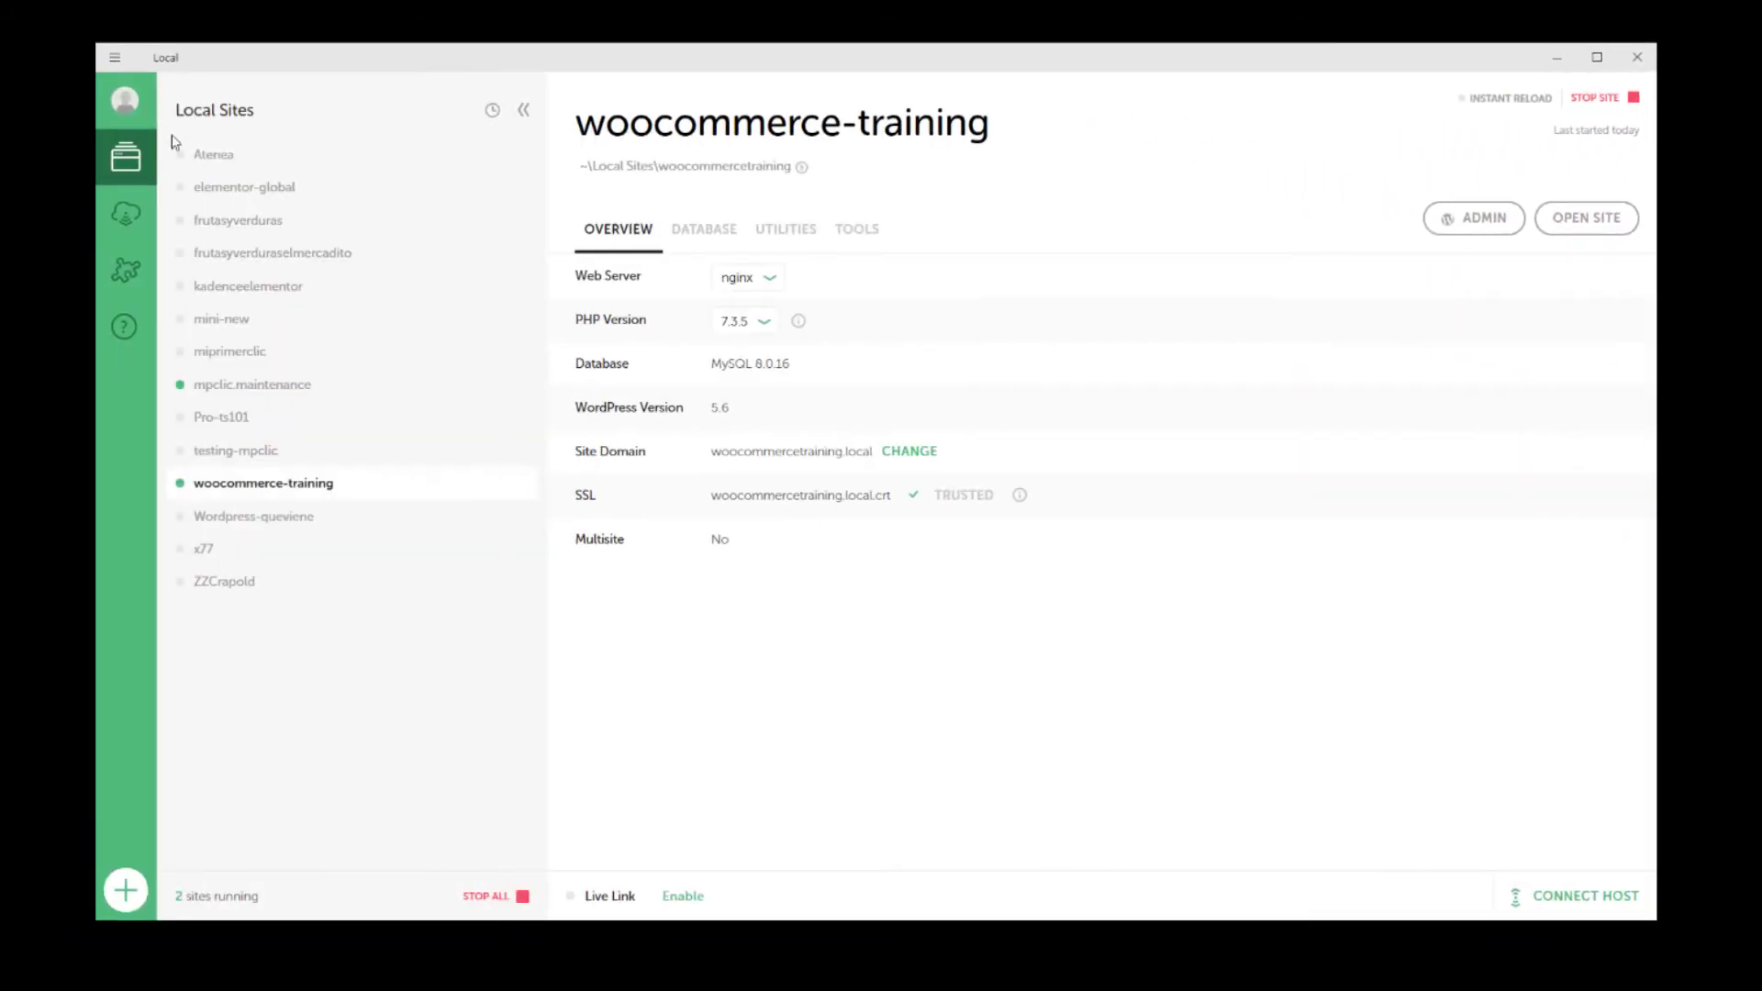
pyautogui.click(241, 358)
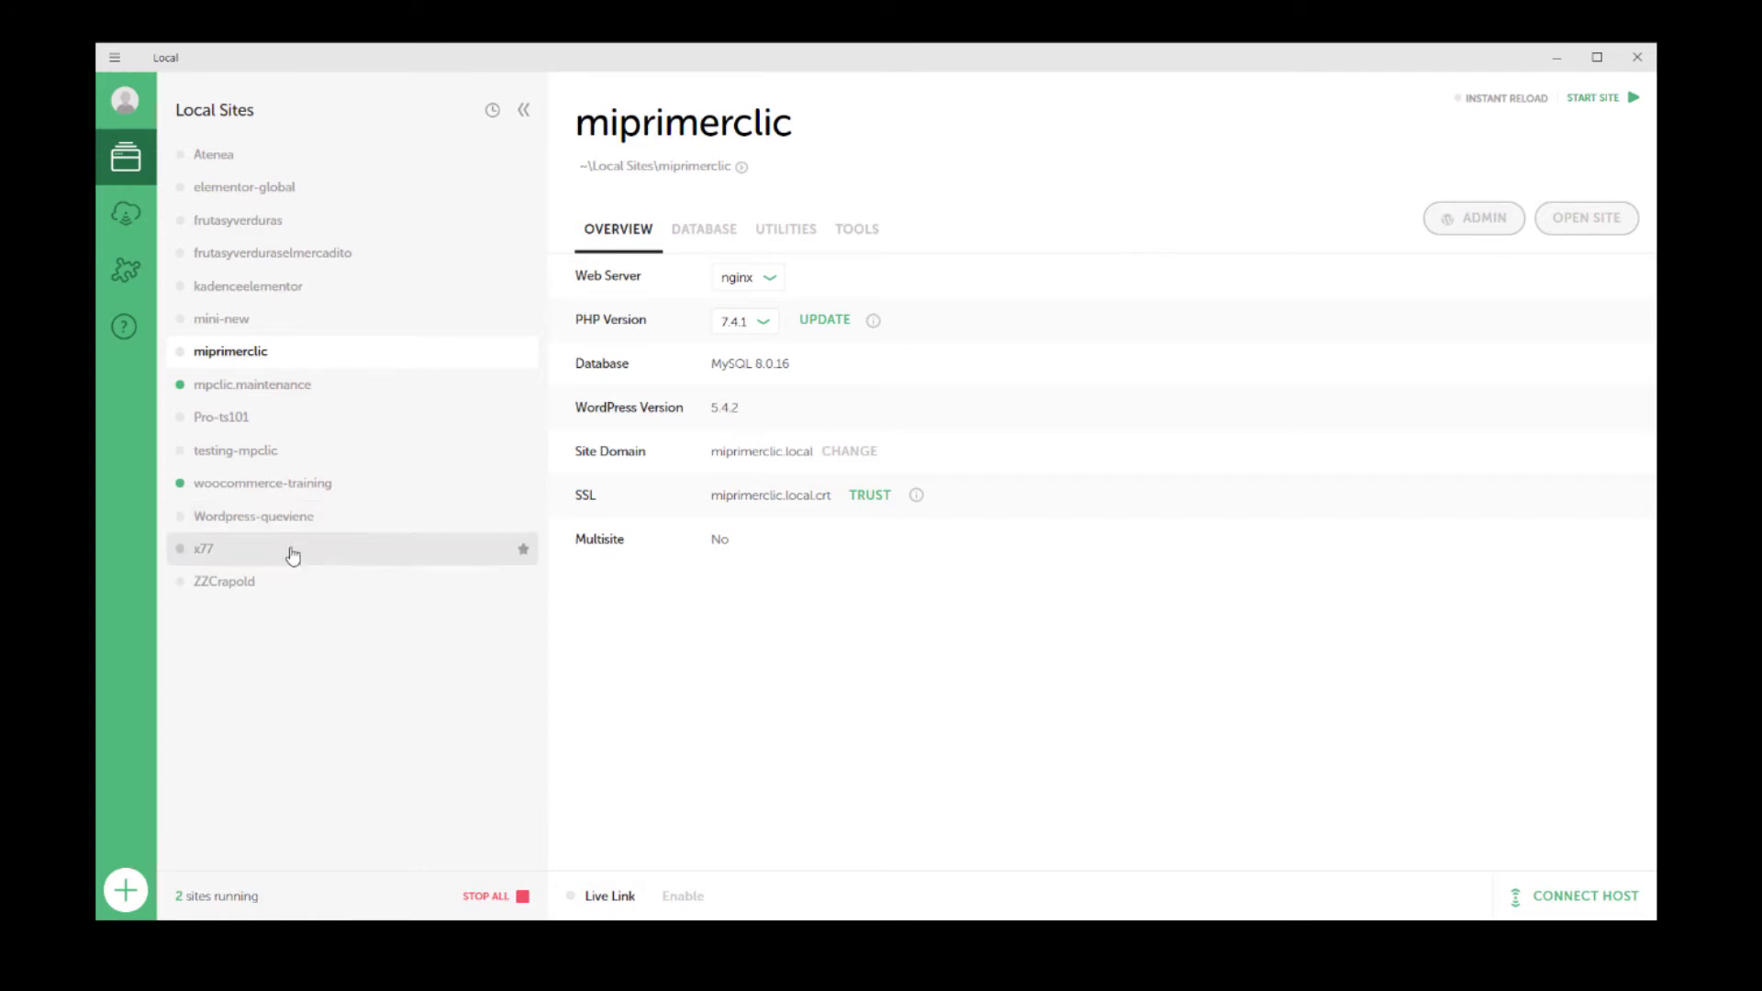
pyautogui.click(261, 484)
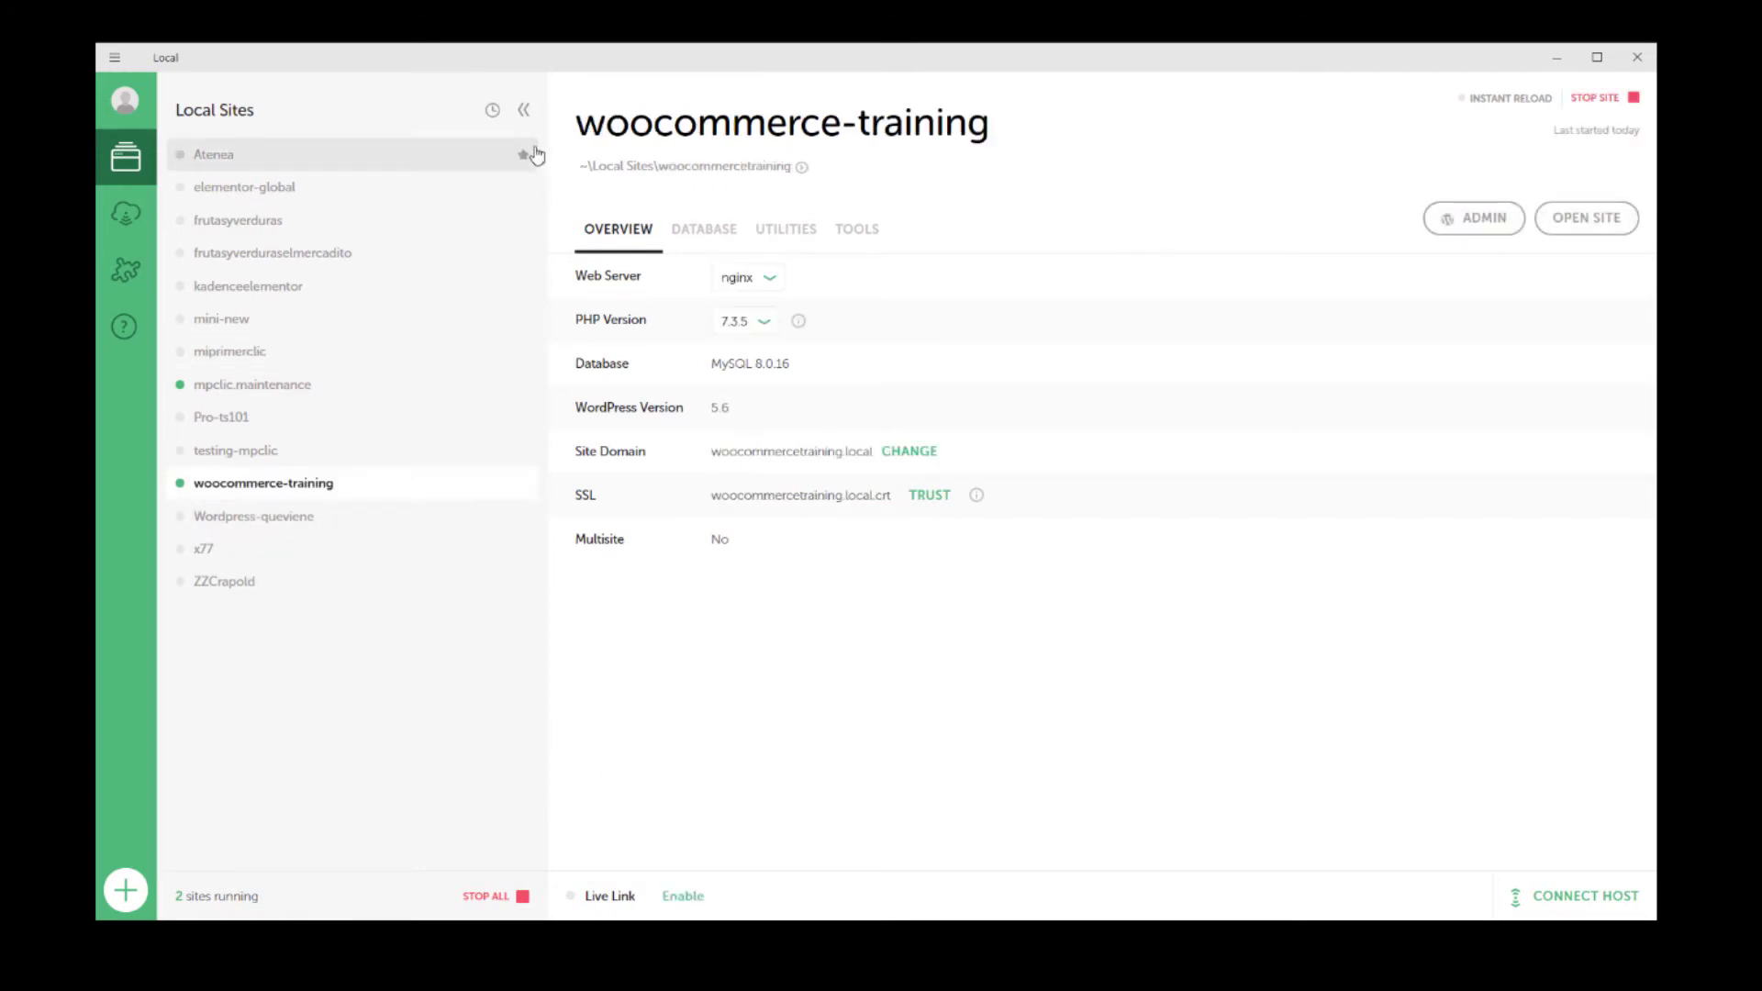
pyautogui.click(523, 110)
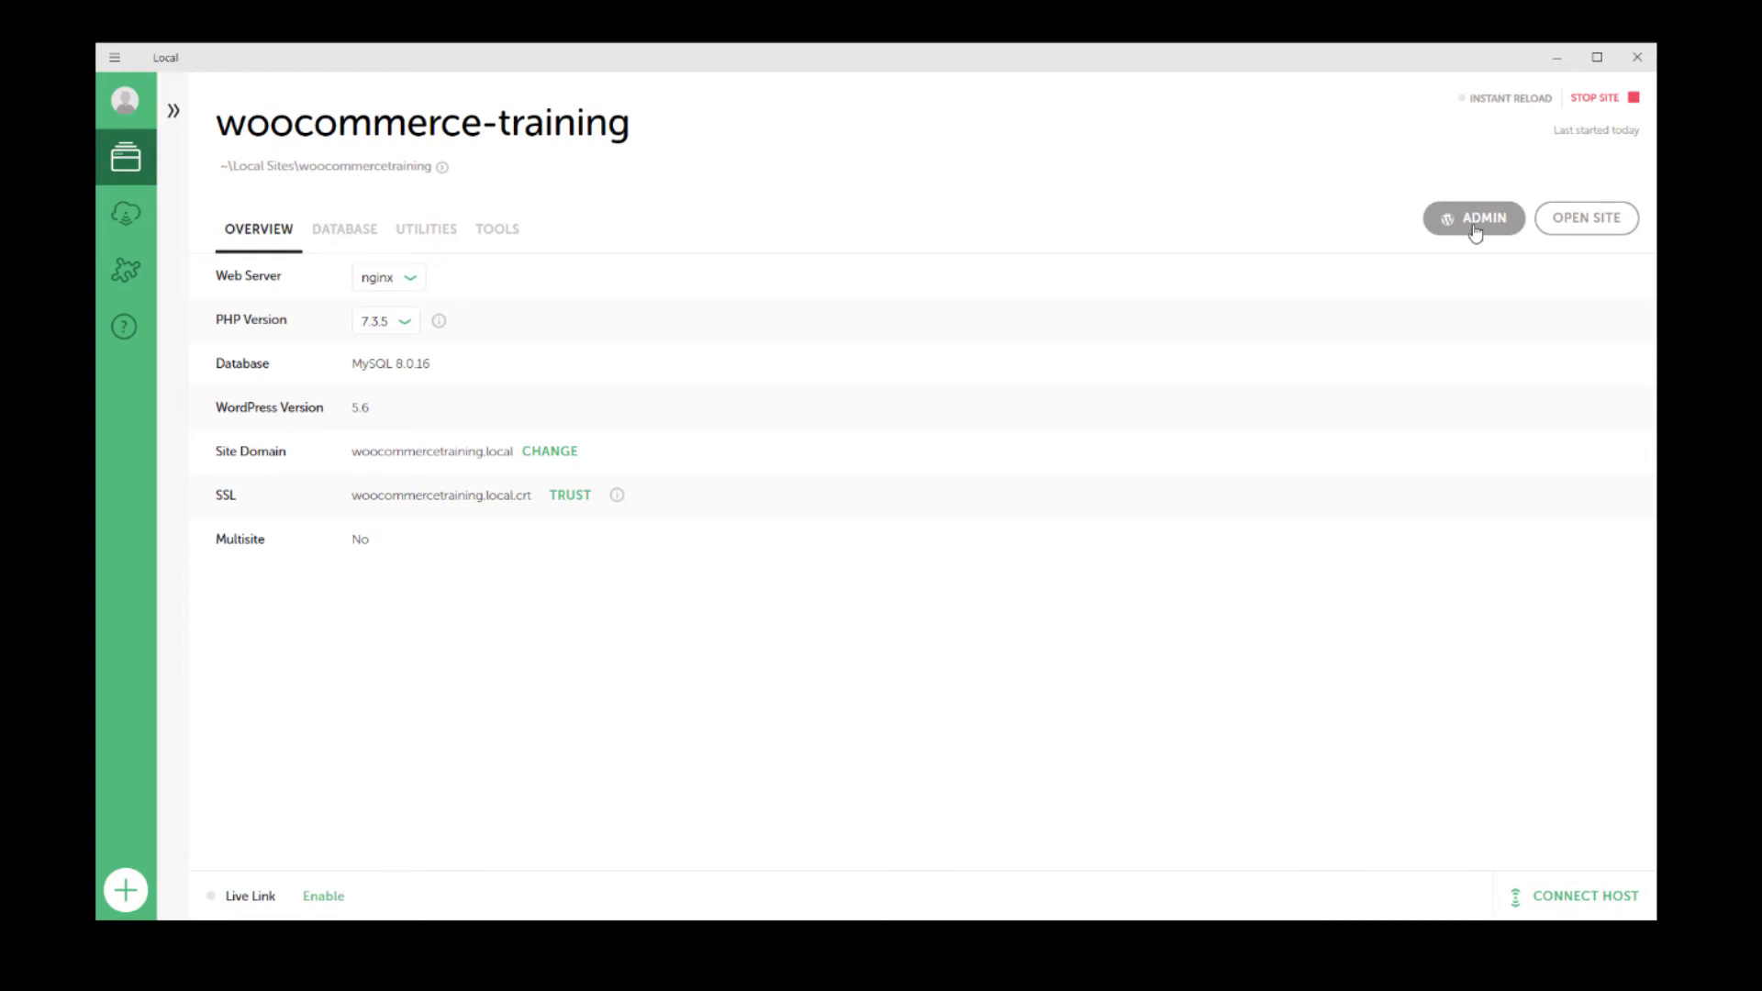
pyautogui.click(1474, 221)
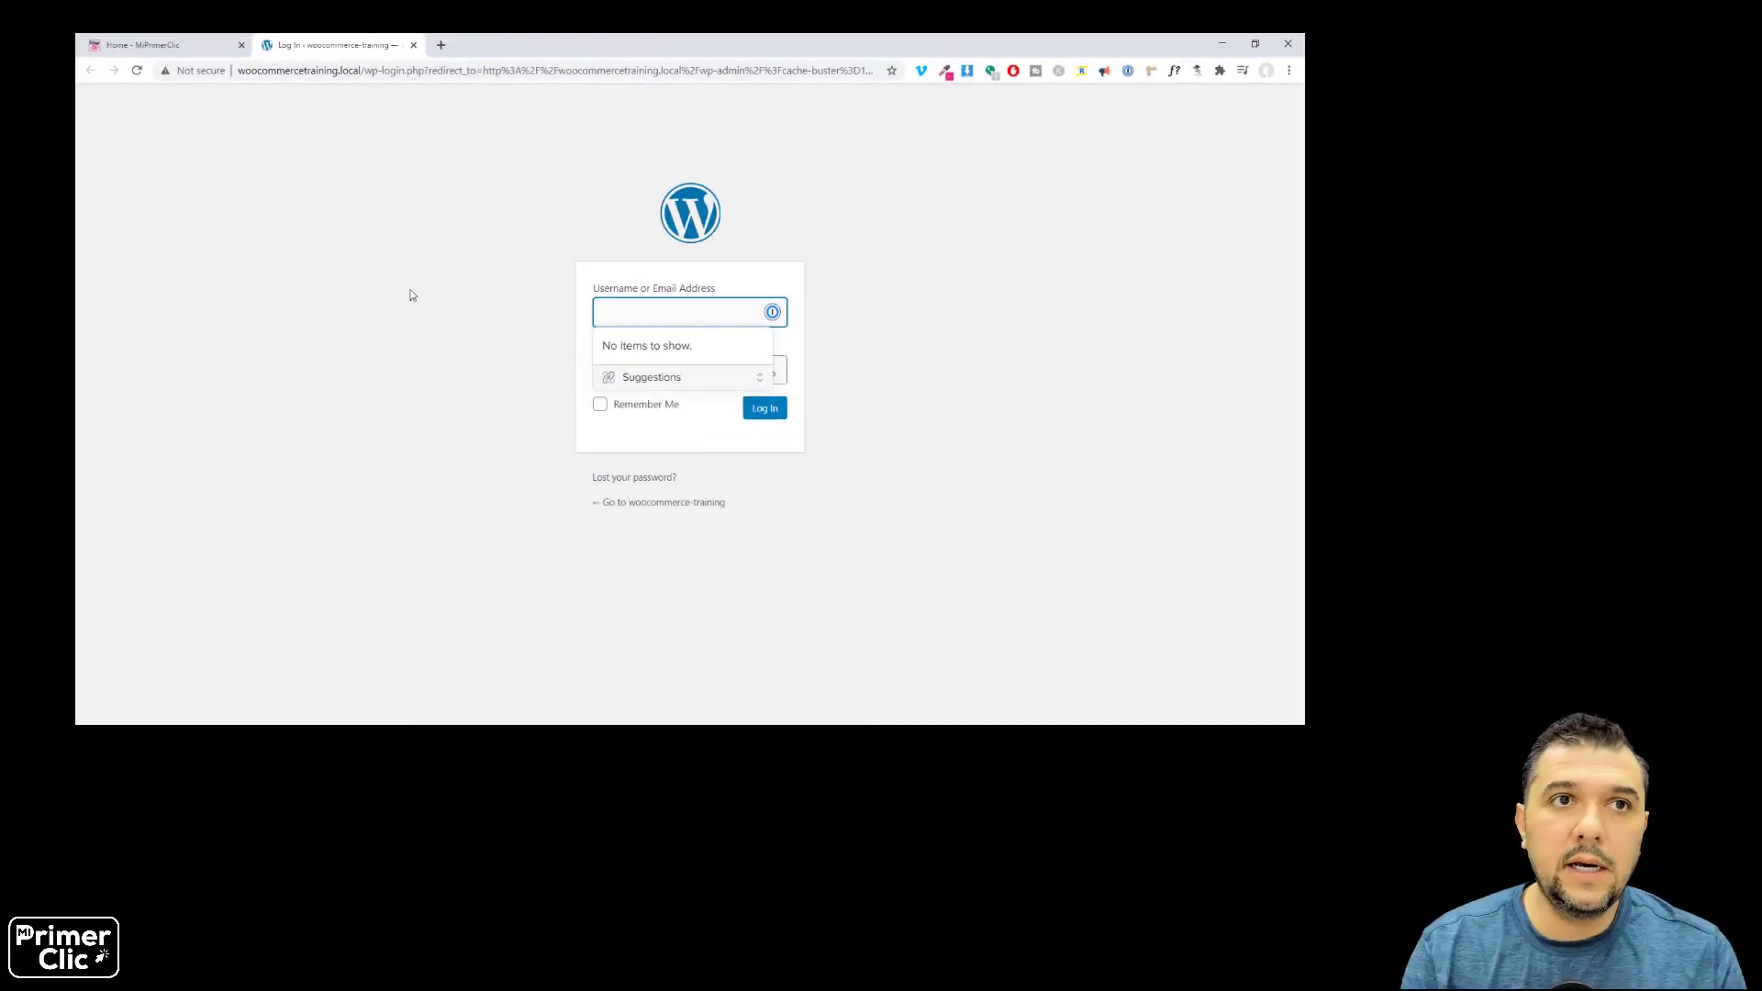
# Log in with the admin username and account password, ticking Remember Me.
pyautogui.write('Luis')
pyautogui.press('Tab')
pyautogui.write('********')
pyautogui.press('Tab')
pyautogui.press('space')
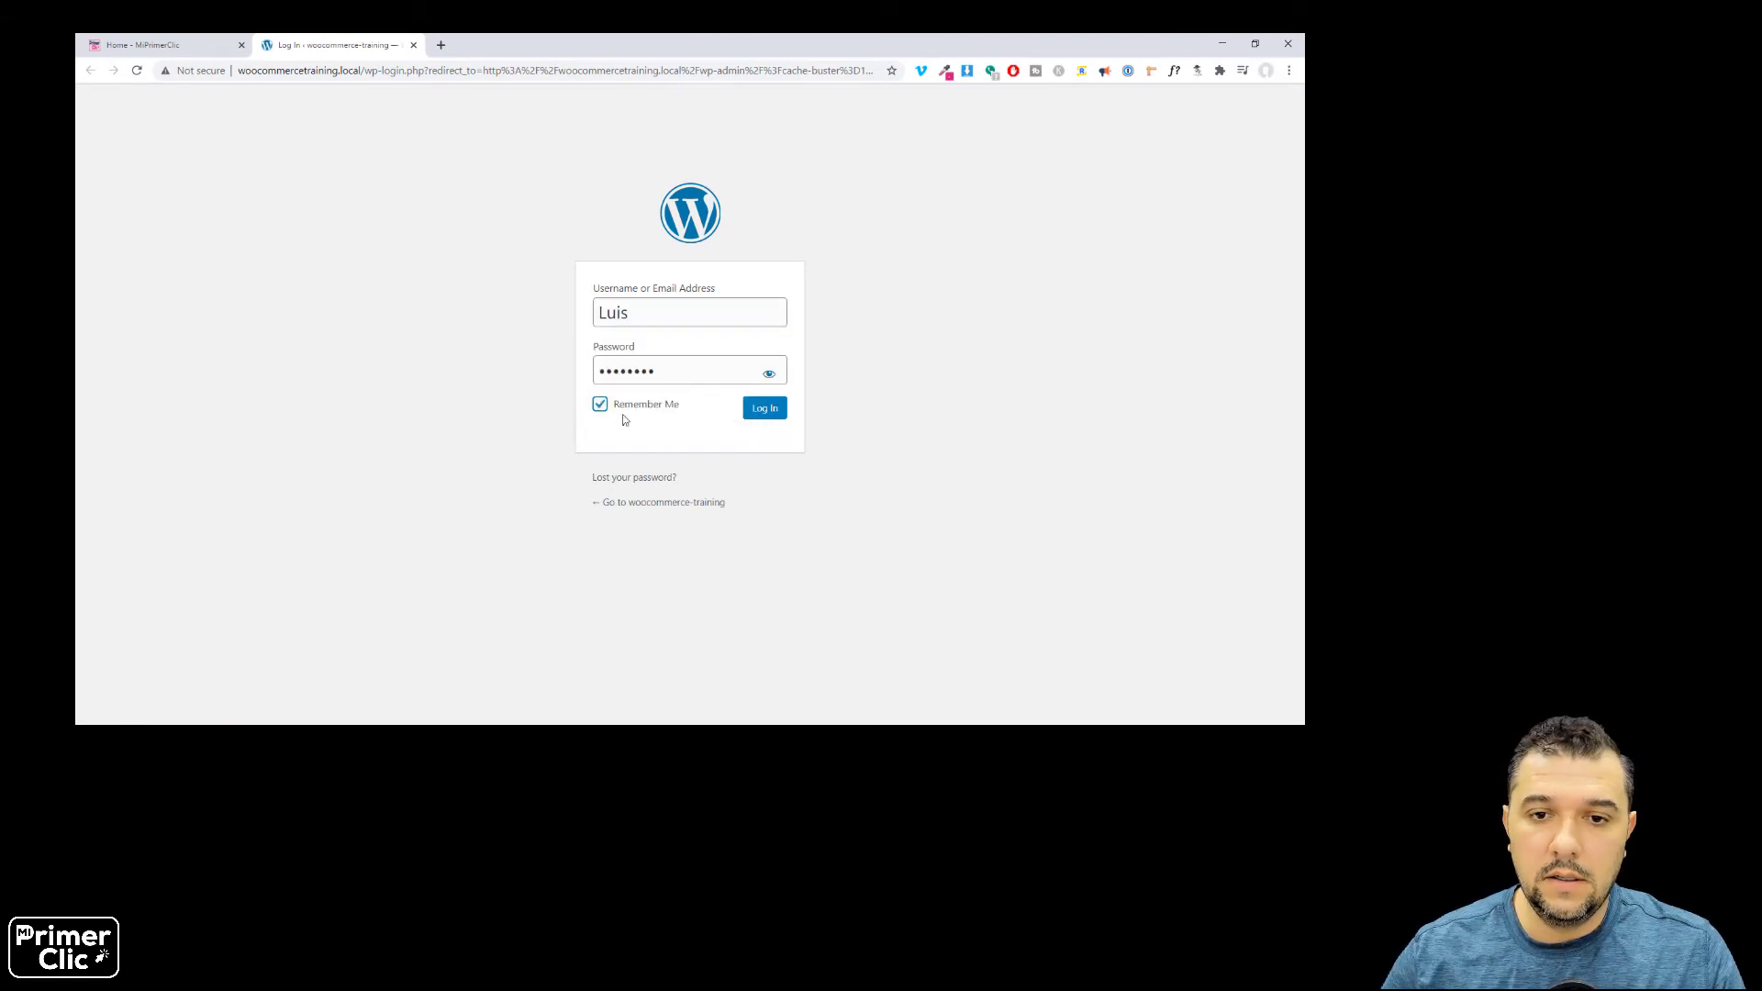
pyautogui.press('Tab')
pyautogui.press('Return')
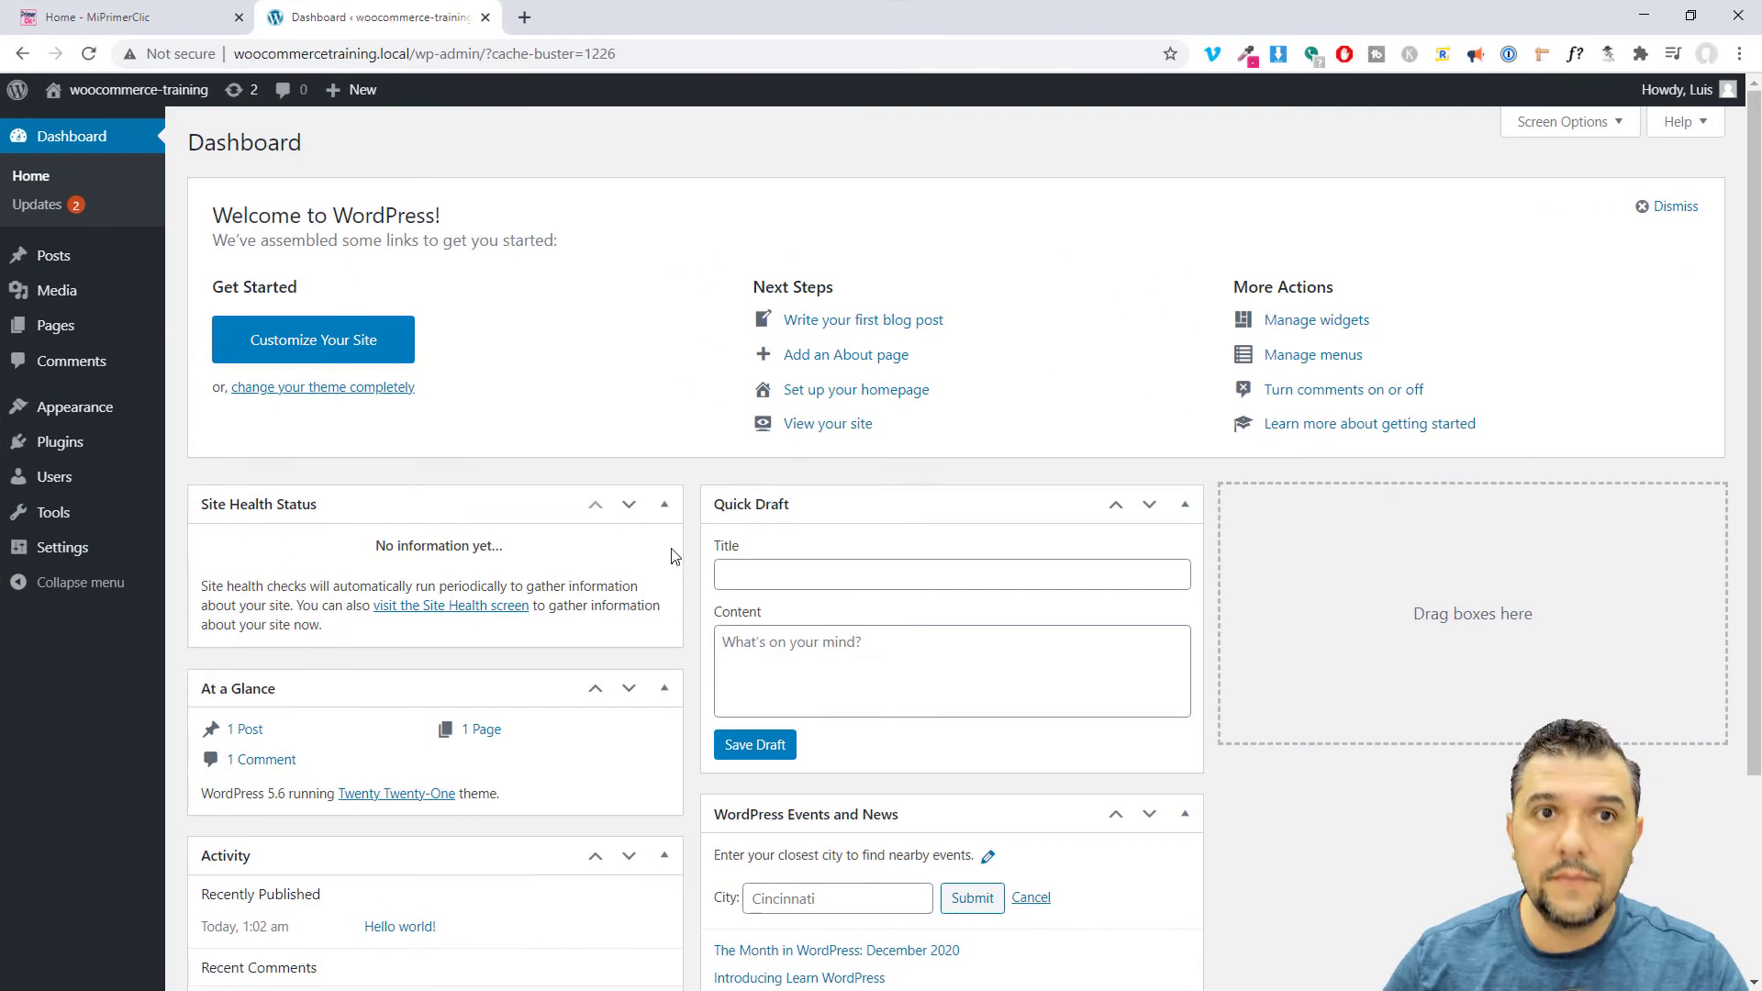
pyautogui.moveTo(59, 549)
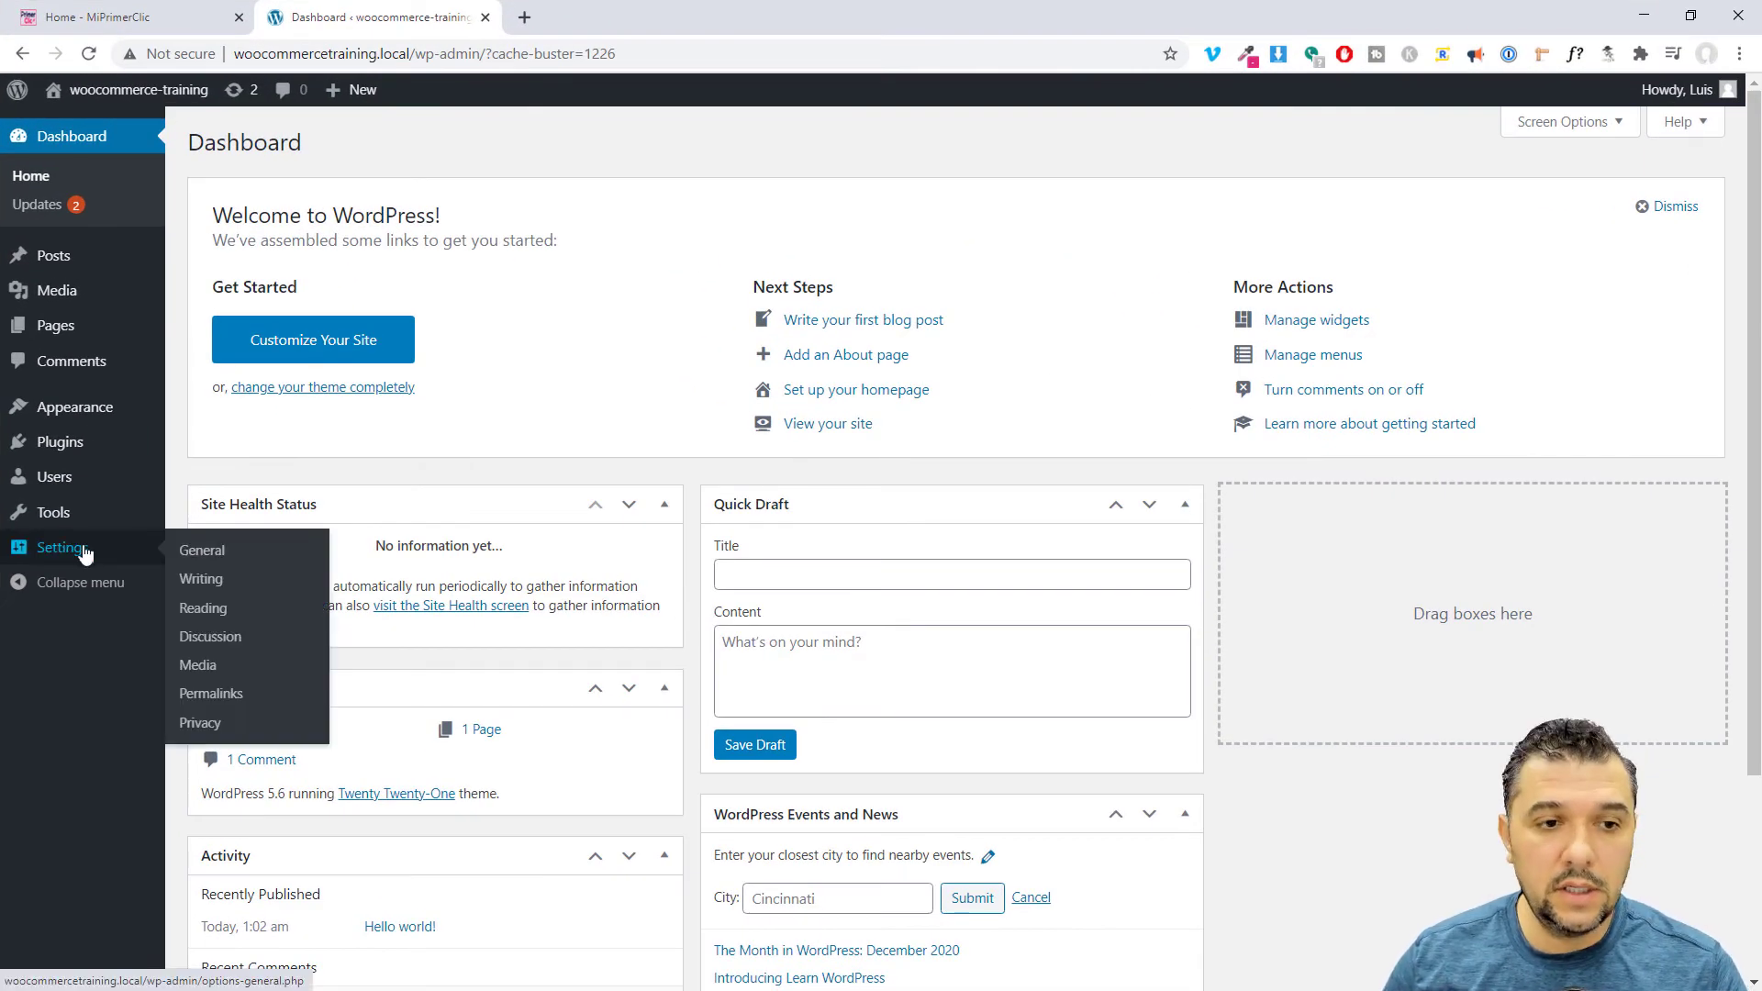
pyautogui.click(202, 550)
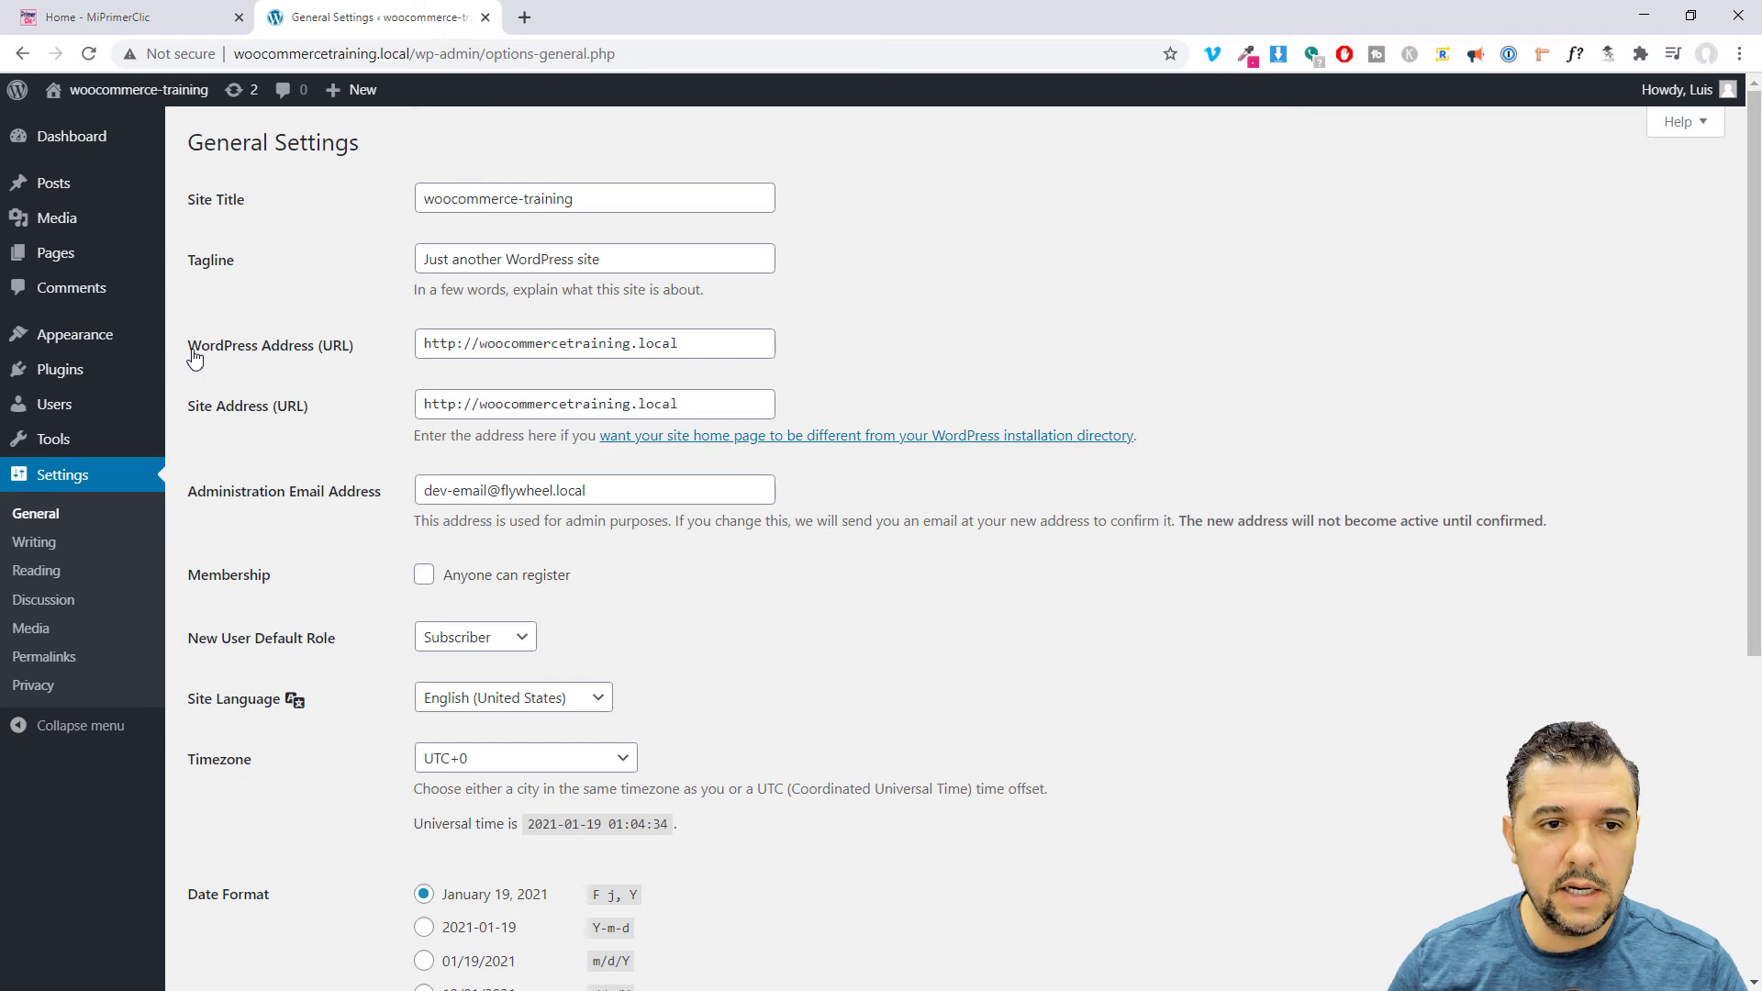
pyautogui.click(449, 342)
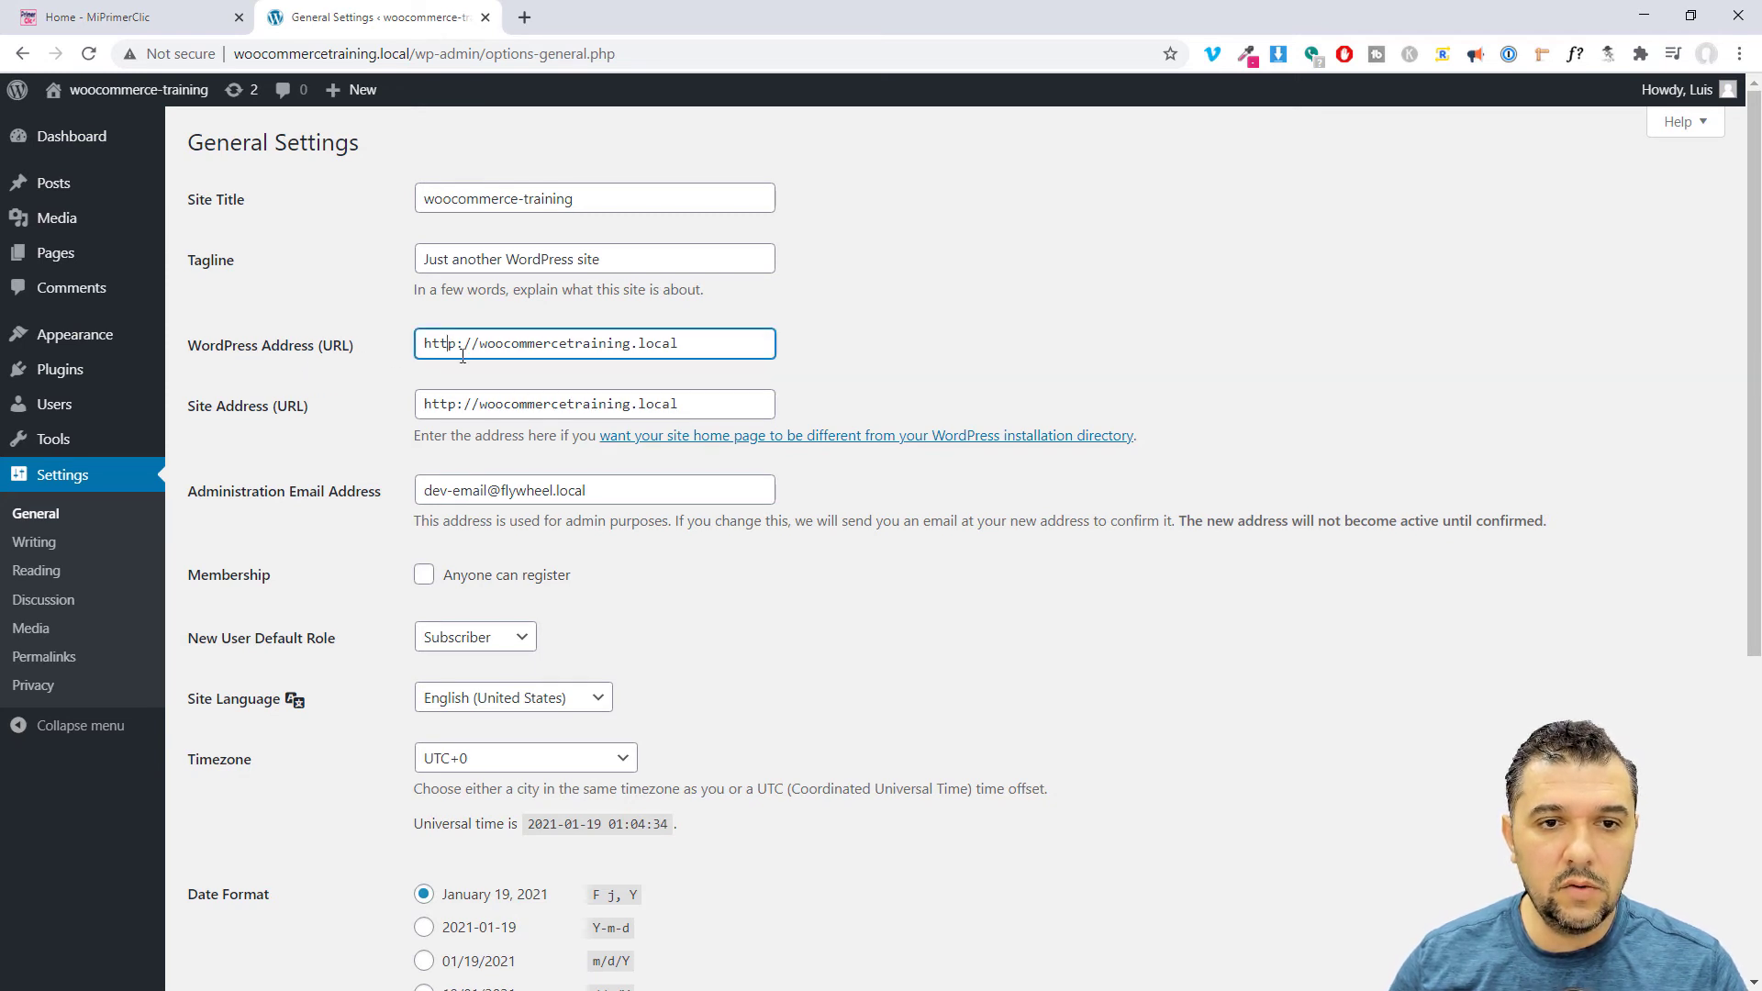
pyautogui.write('s')
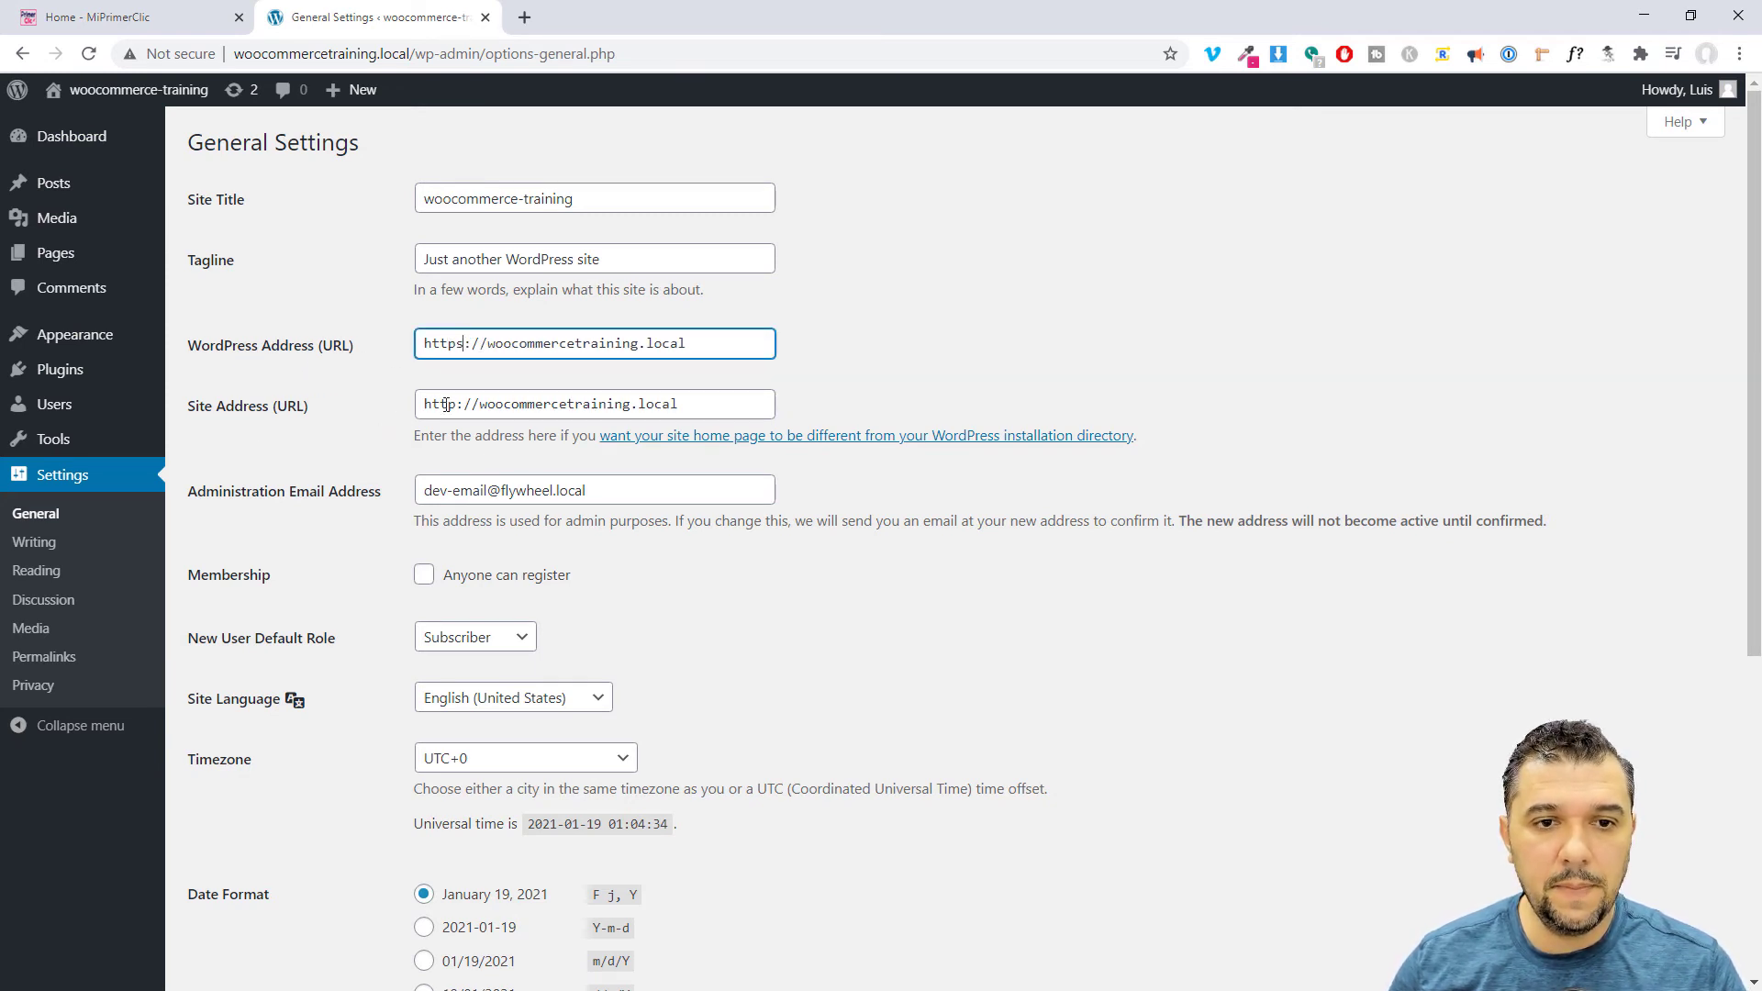
pyautogui.click(445, 405)
pyautogui.write('s')
pyautogui.click(867, 668)
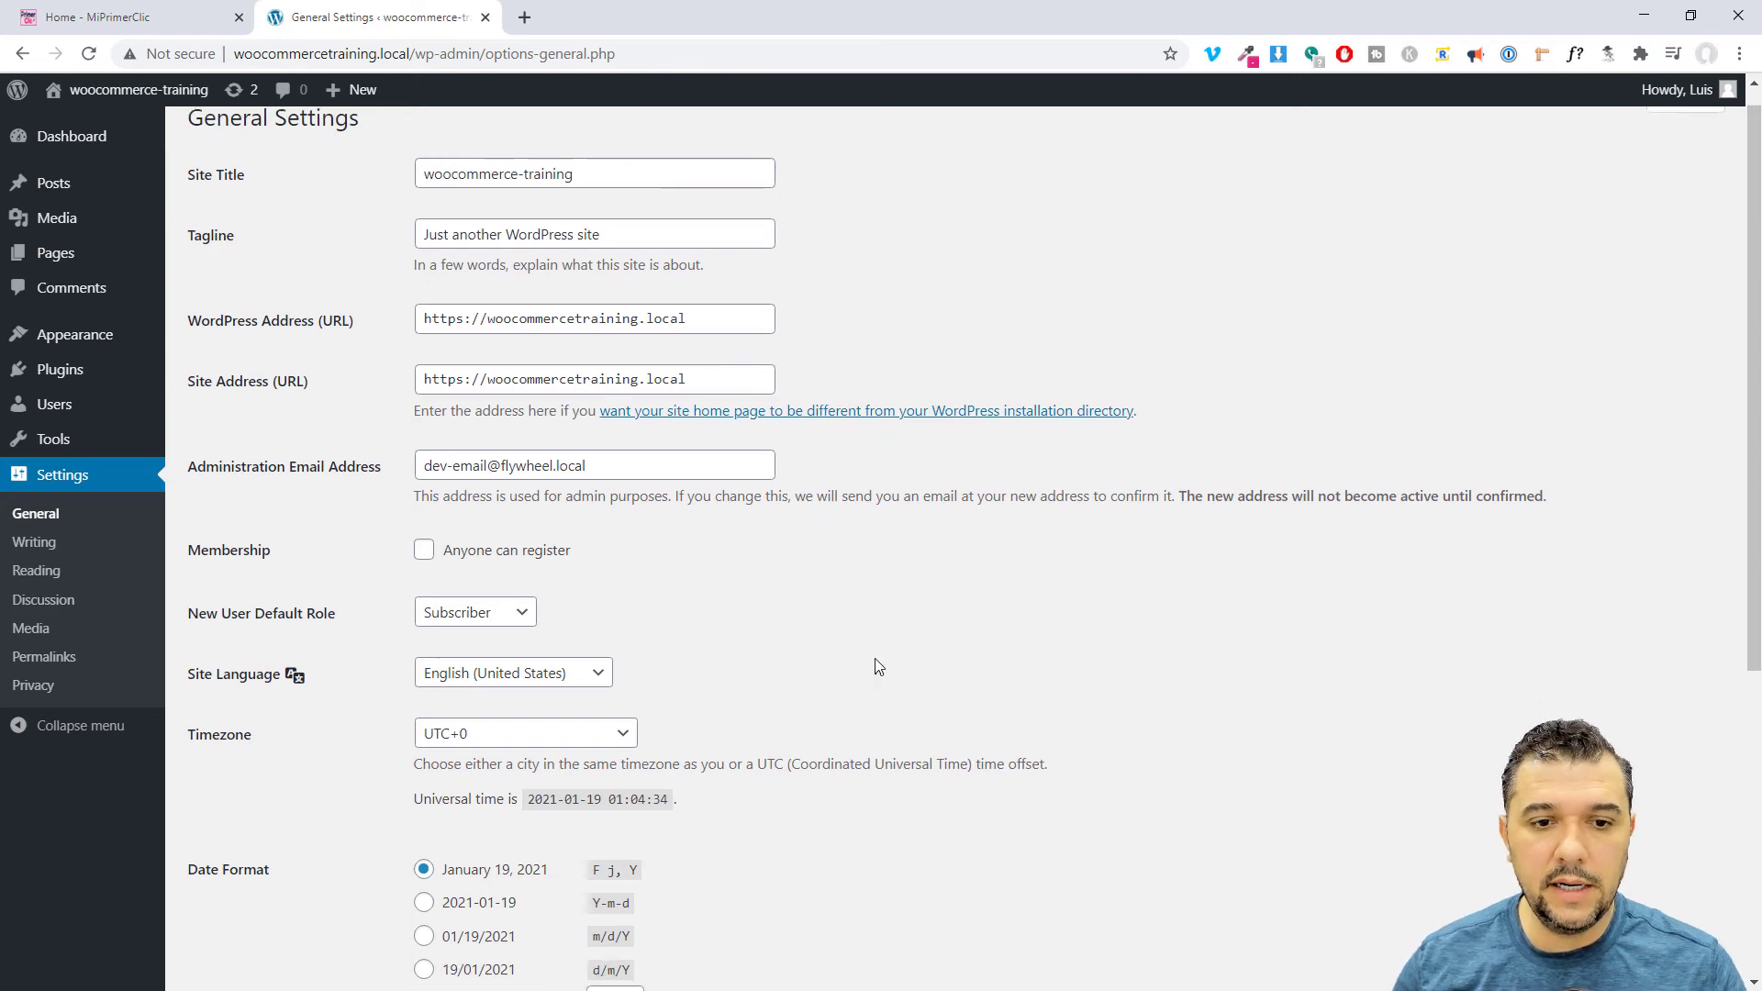
pyautogui.scroll(-3, 872, 660)
pyautogui.scroll(3, 432, 342)
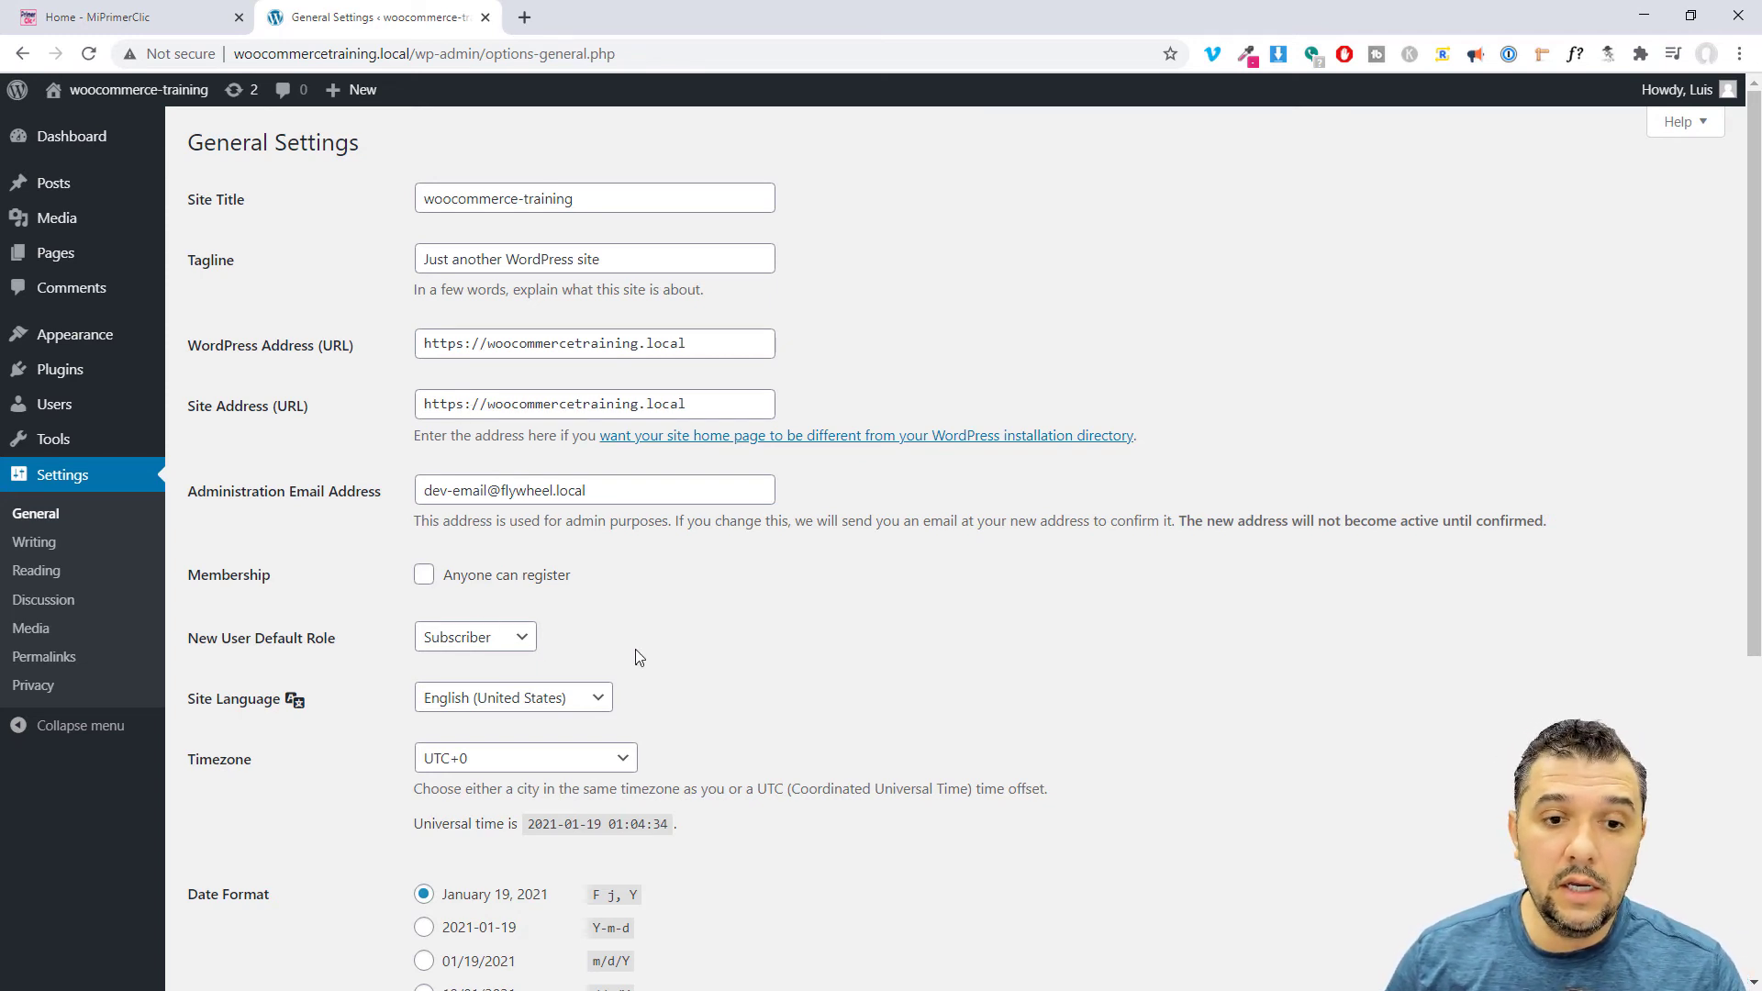
pyautogui.scroll(-2, 637, 647)
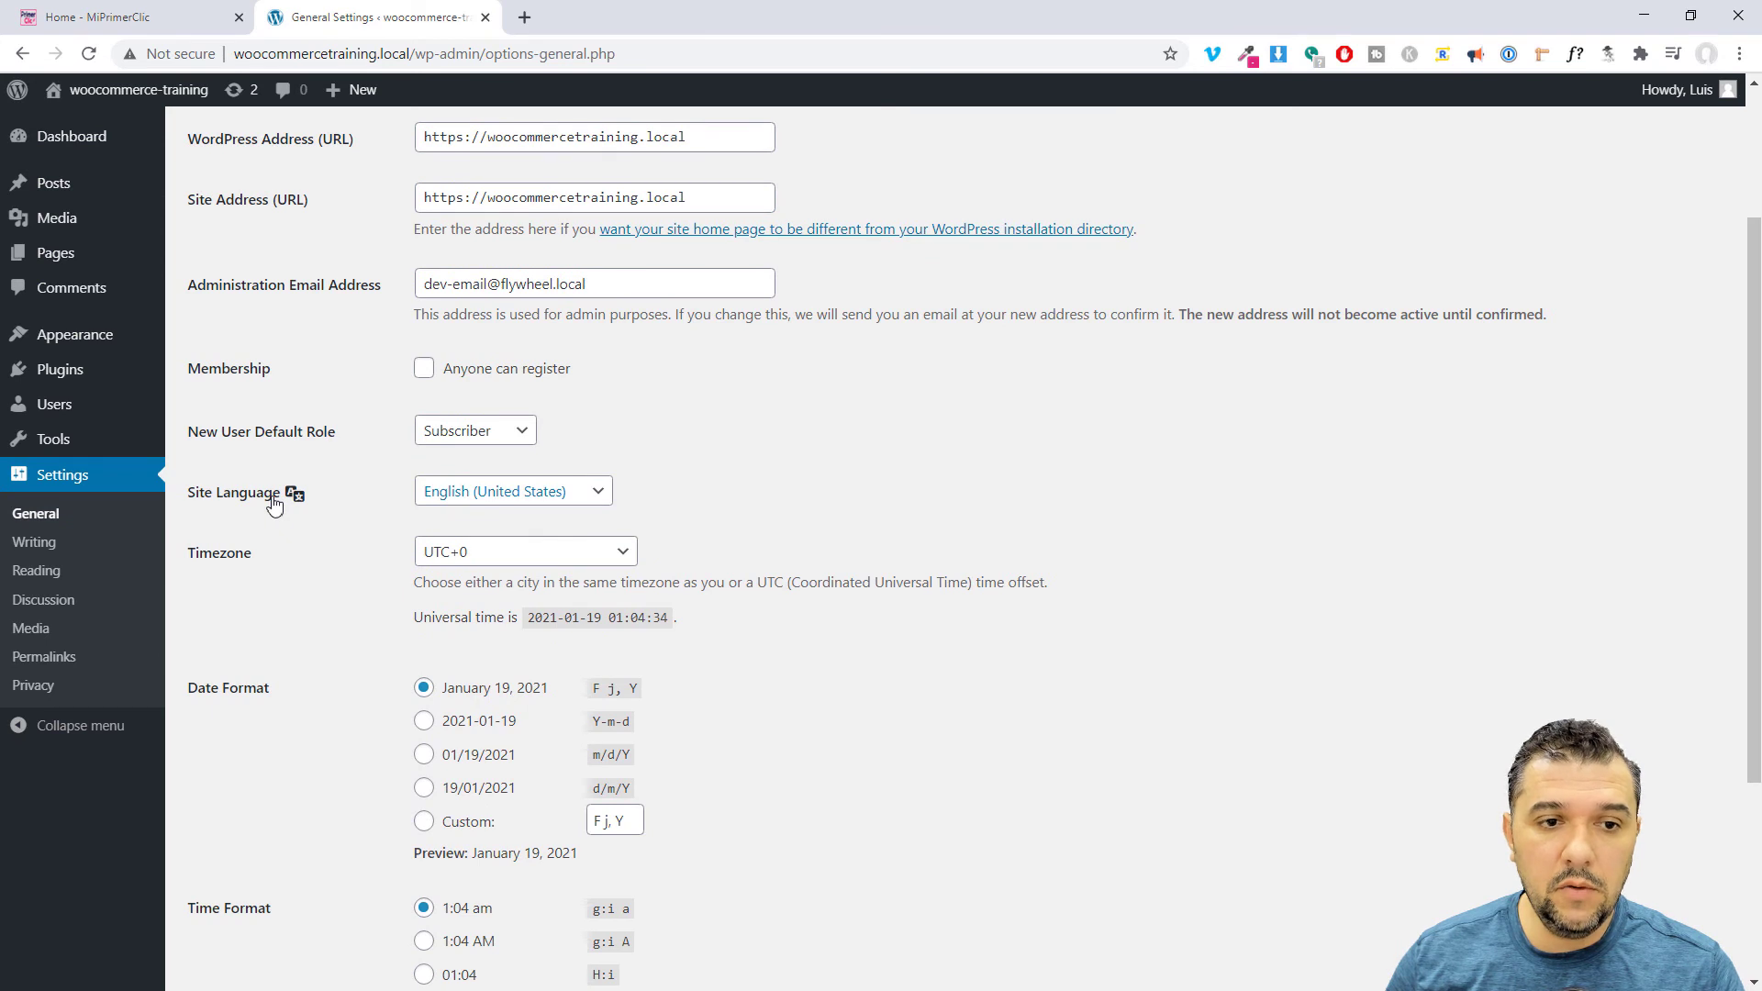
# Set the WordPress site language to Español.
pyautogui.click(592, 495)
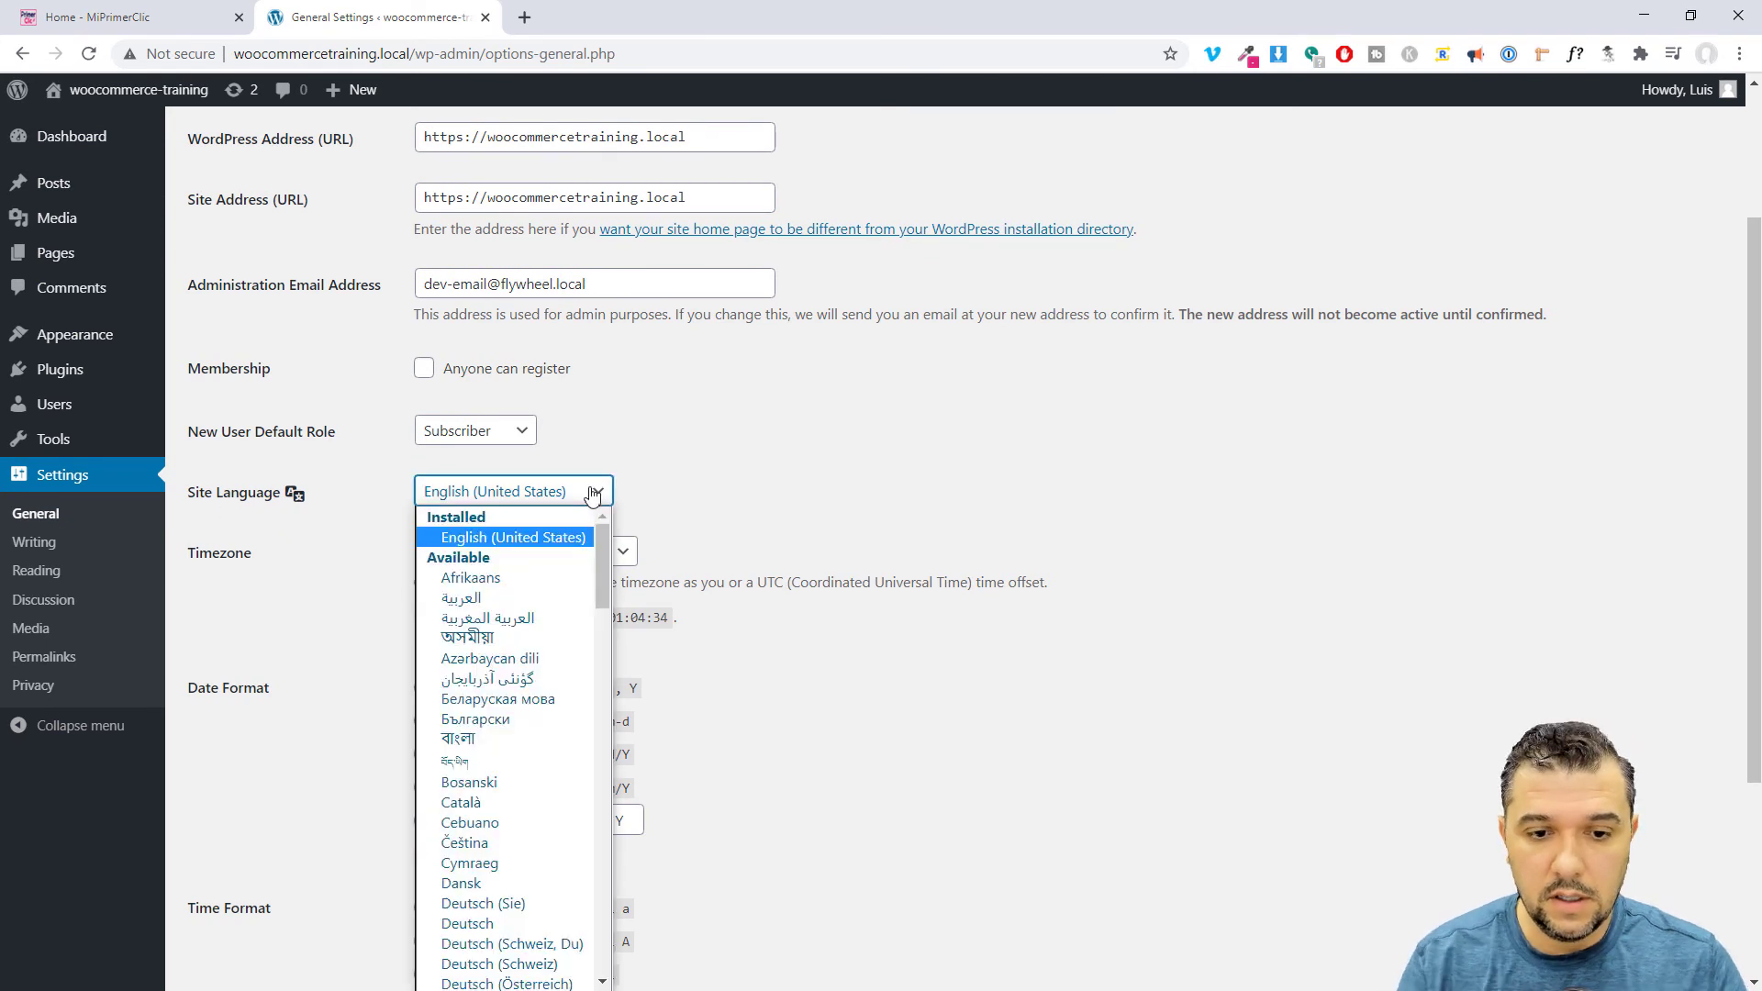
pyautogui.press('s')
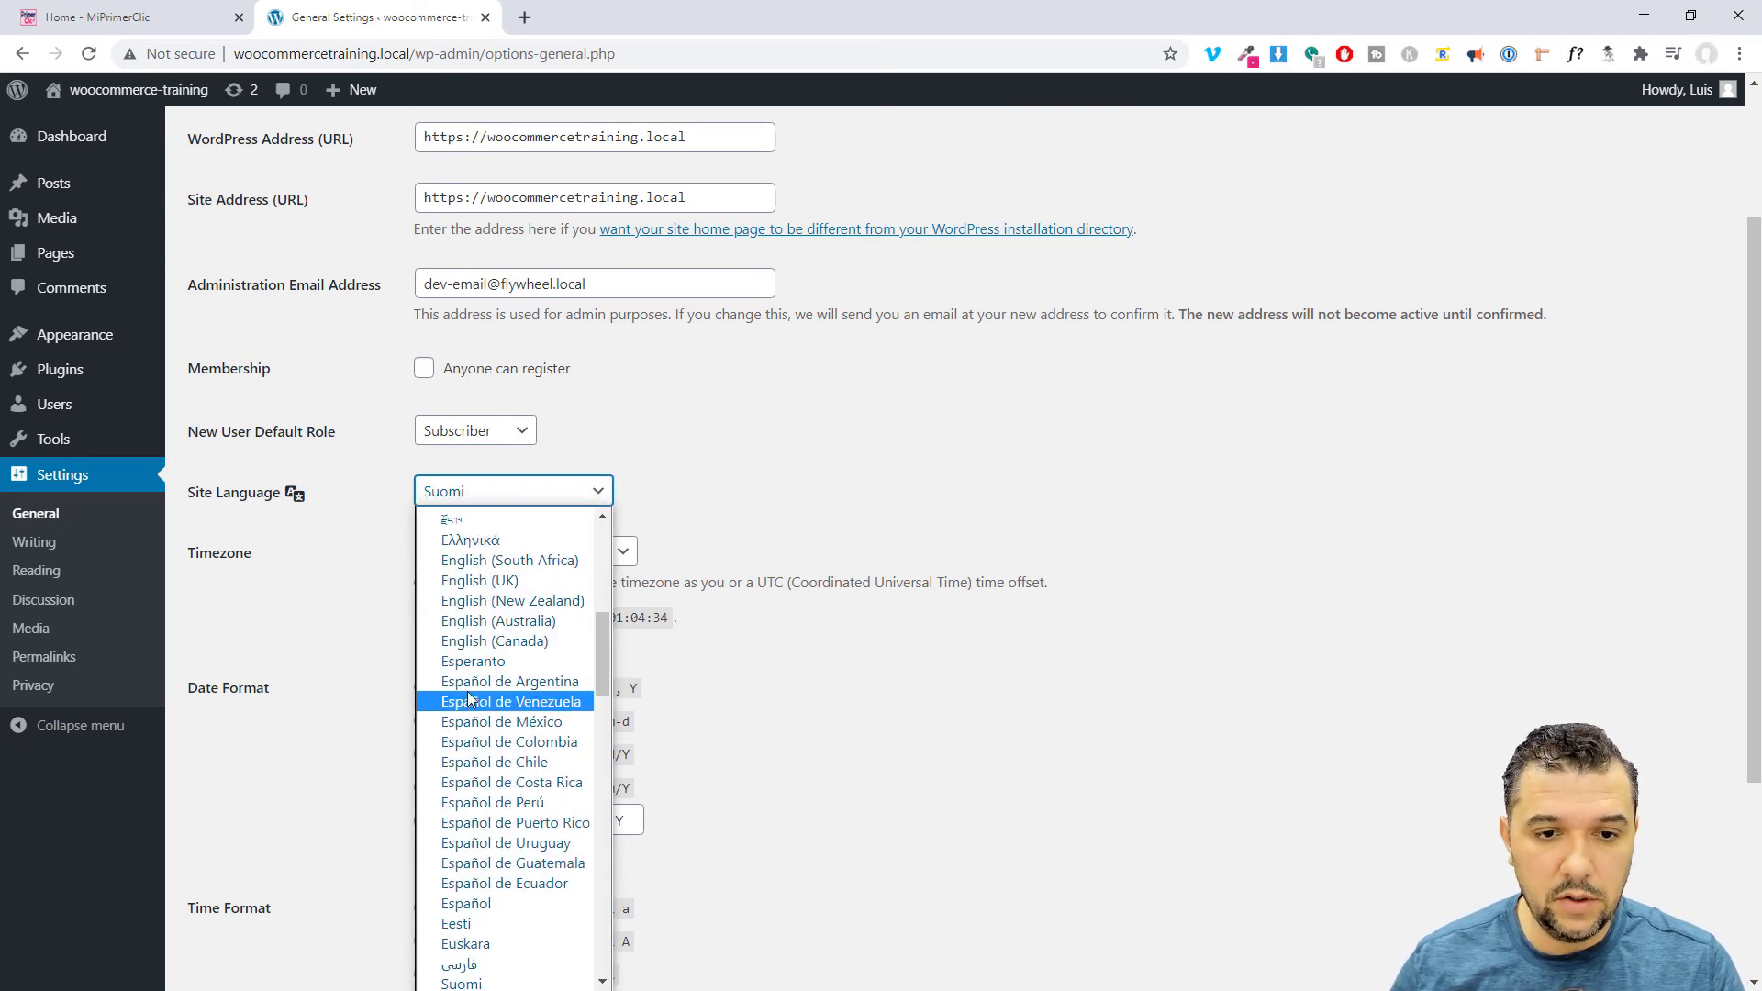
pyautogui.click(514, 905)
# Set the timezone to Los Angeles and save the general settings.
pyautogui.click(619, 550)
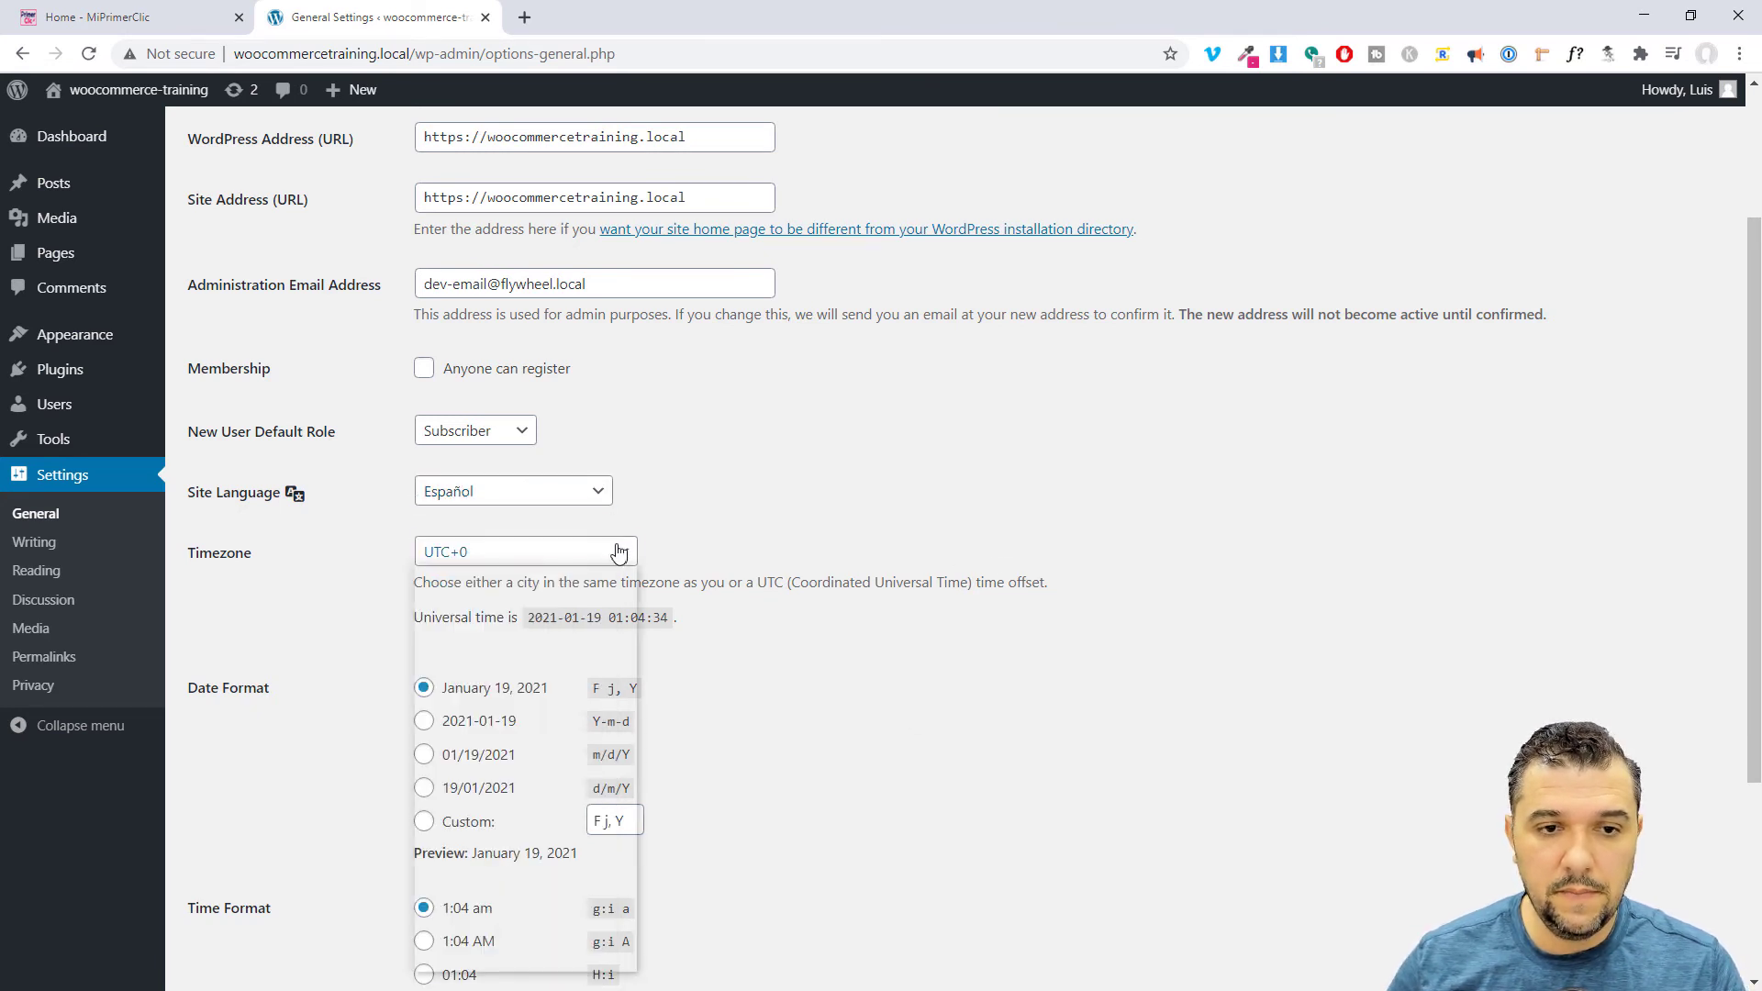
pyautogui.press('l')
pyautogui.press('l')
pyautogui.press('l')
pyautogui.press('l')
pyautogui.press('l')
pyautogui.press('l')
pyautogui.press('l')
pyautogui.press('l')
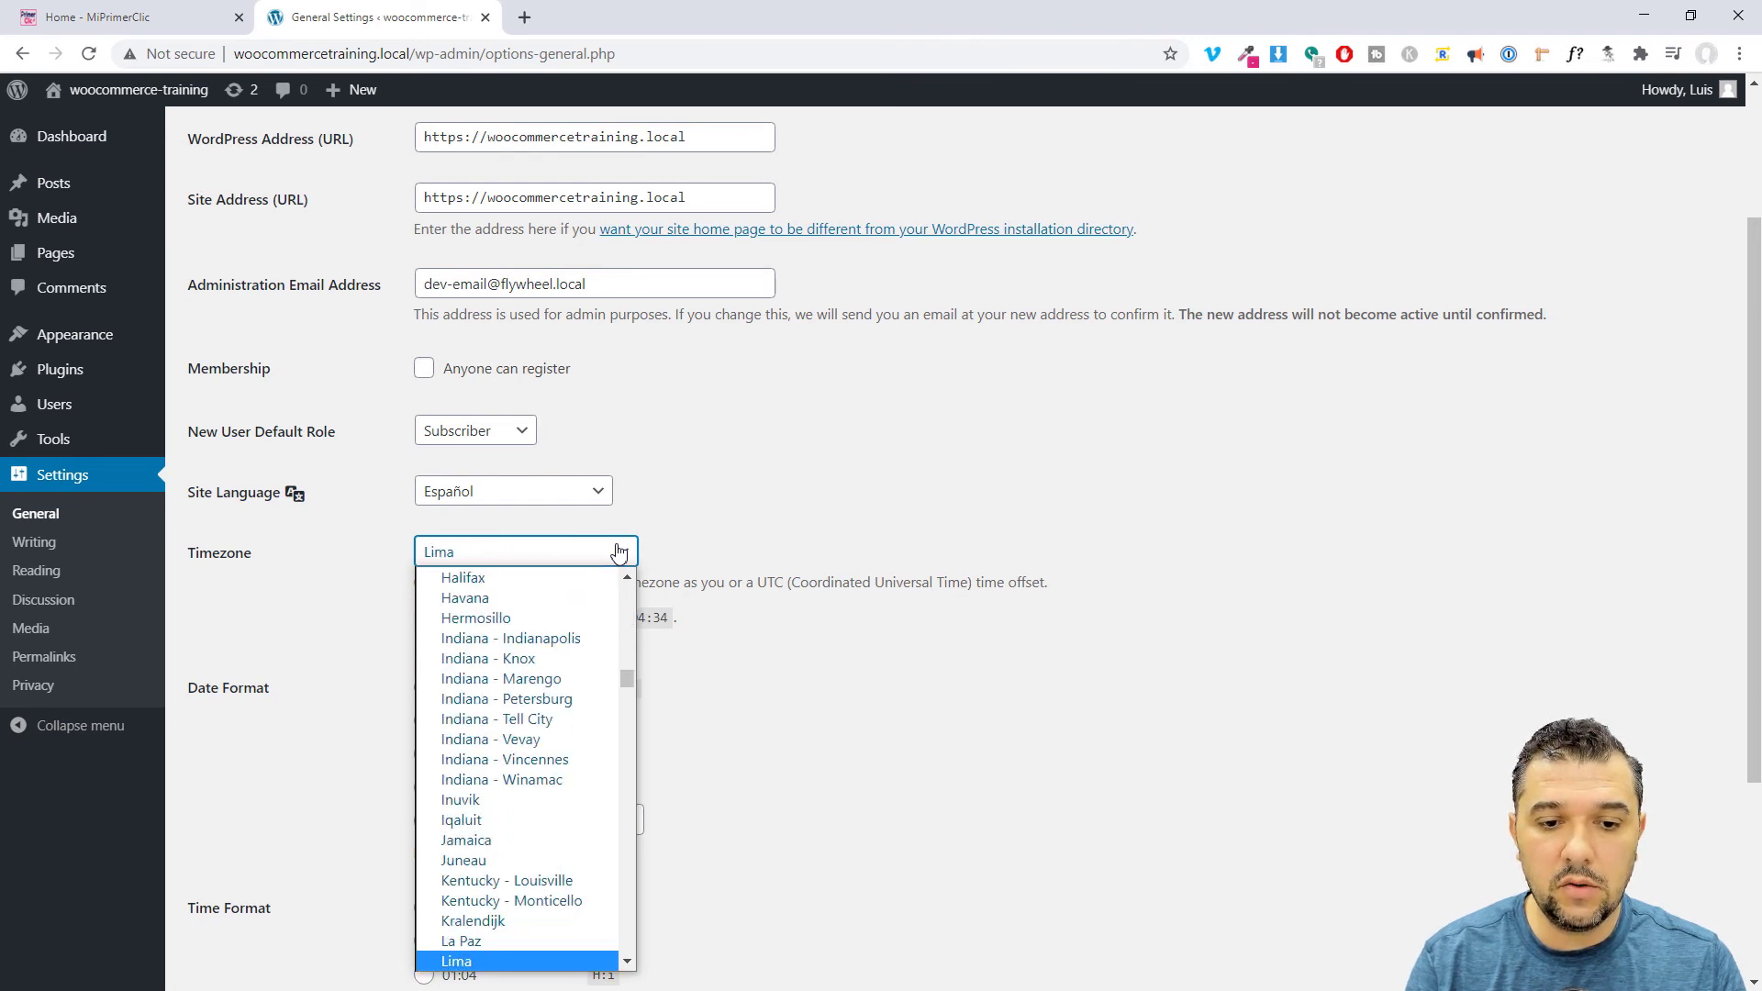
pyautogui.press('l')
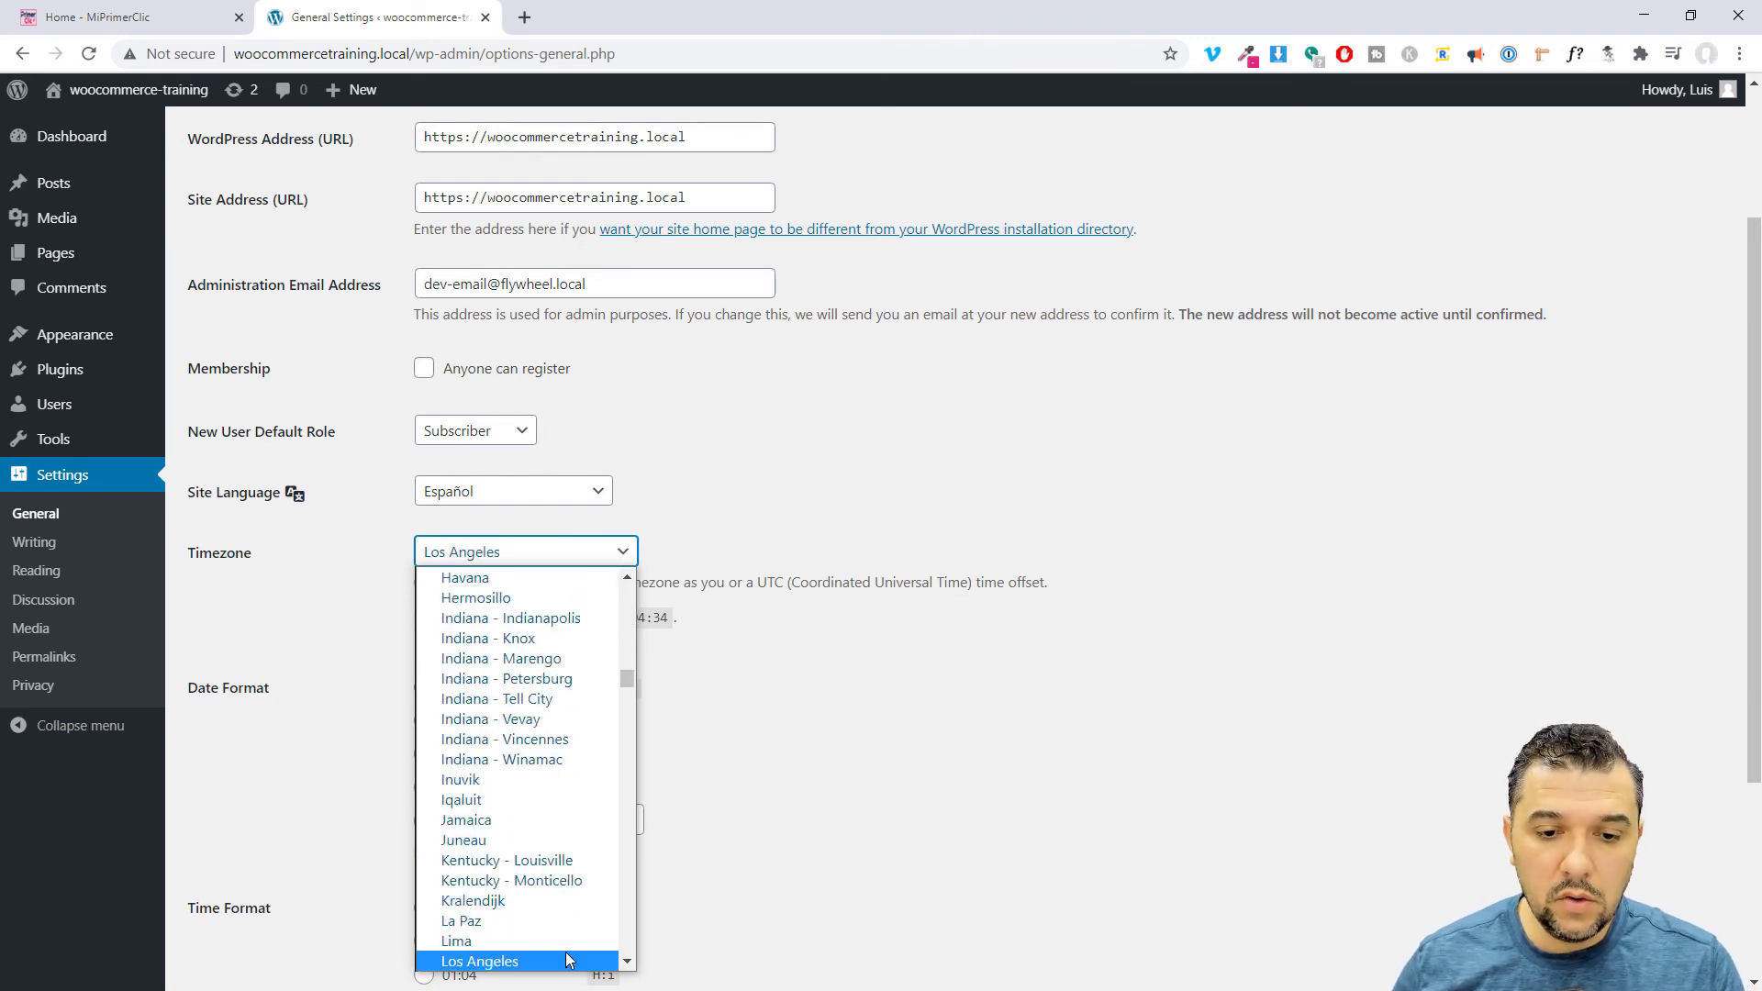
pyautogui.click(566, 959)
pyautogui.click(893, 693)
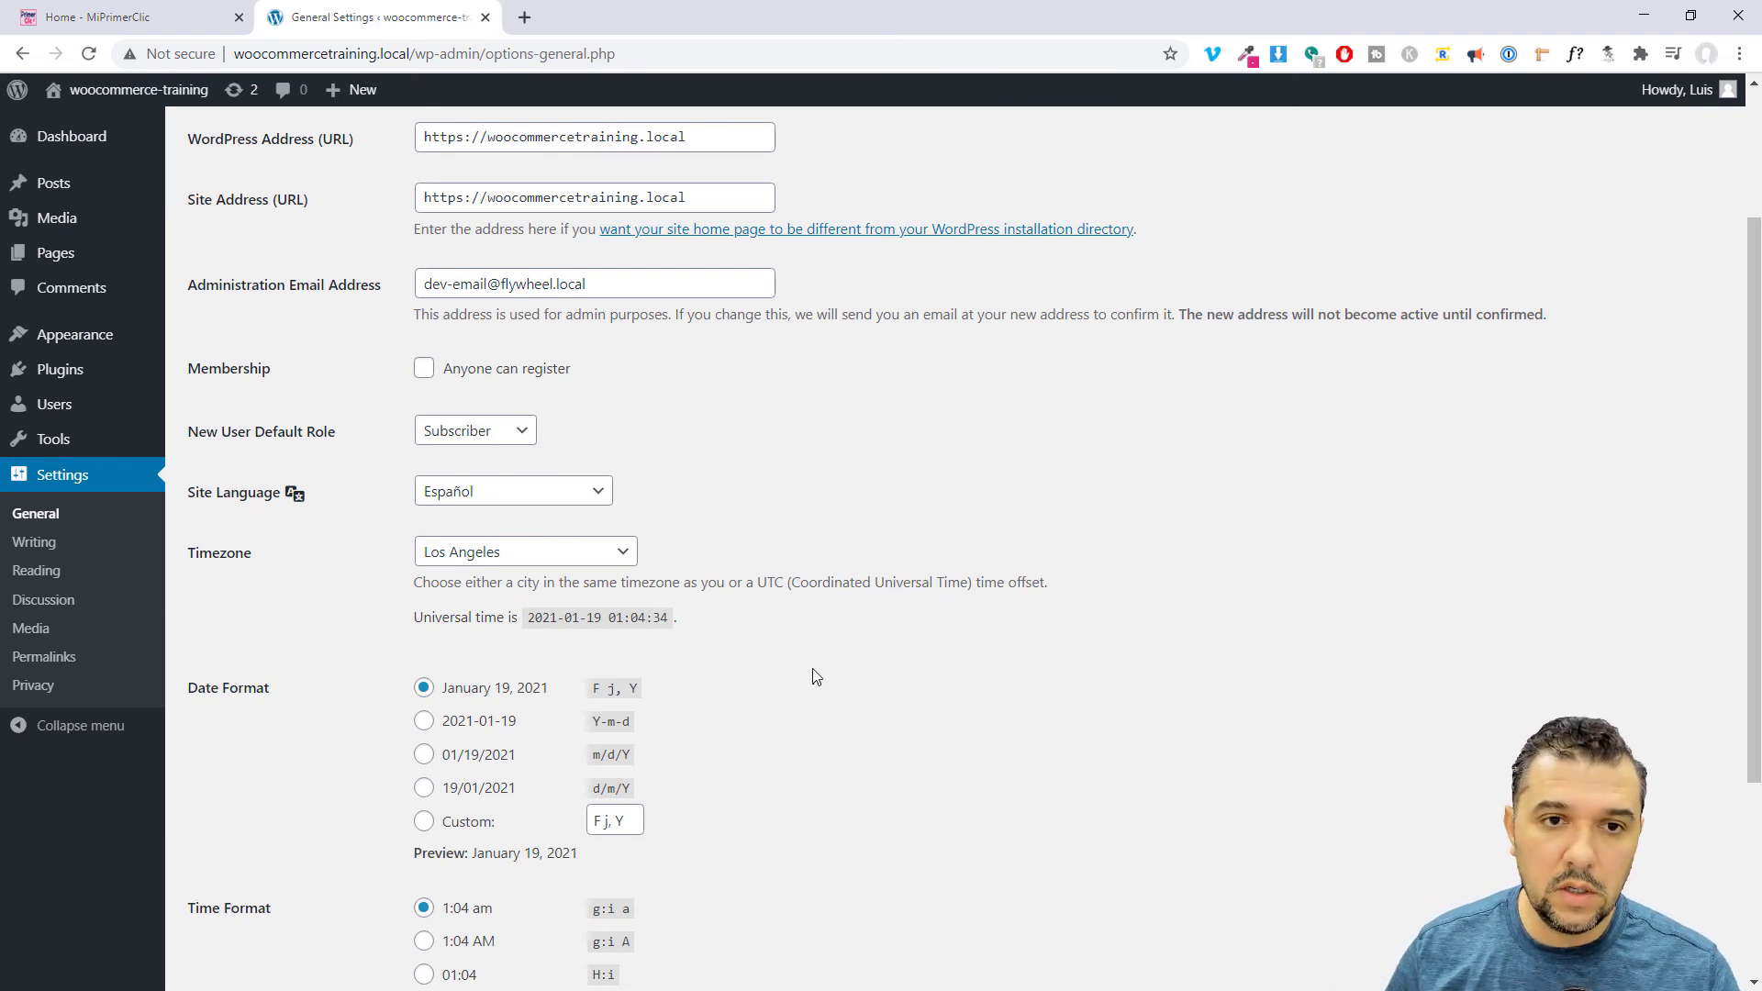
pyautogui.scroll(-3, 812, 668)
pyautogui.click(251, 880)
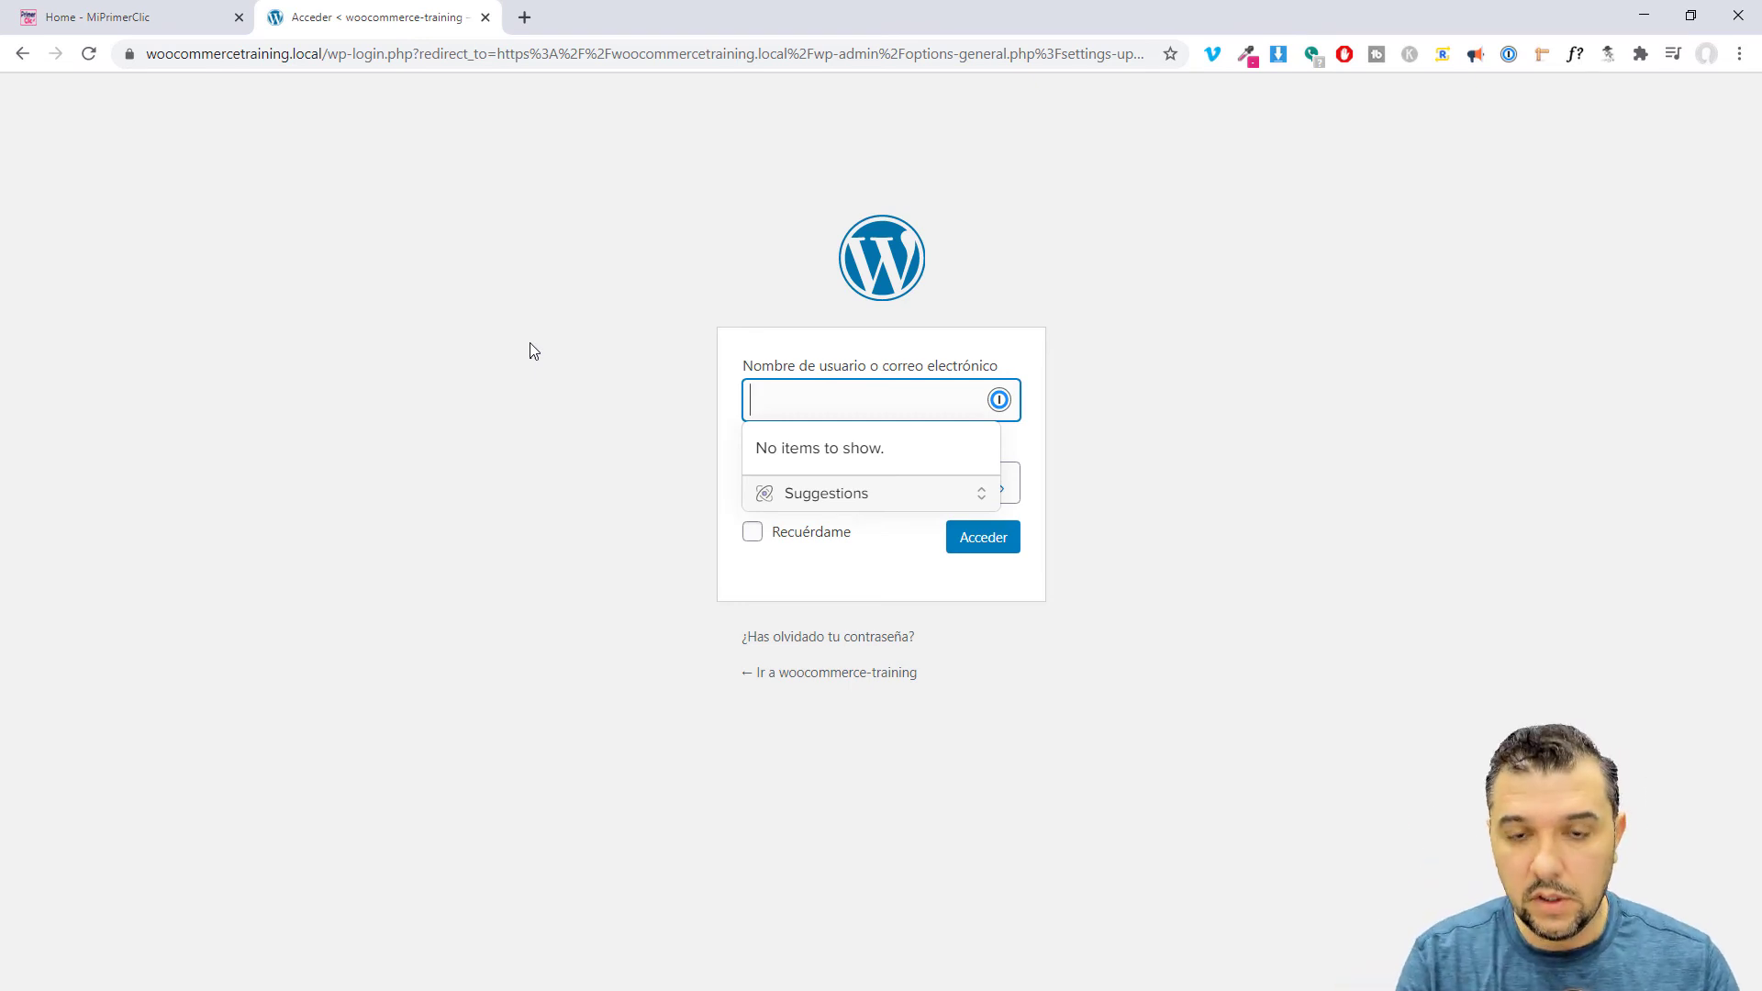
# Log in on the Spanish login form with the username and password, with Recuérdame ticked.
pyautogui.write('Luis')
pyautogui.press('Tab')
pyautogui.write('********')
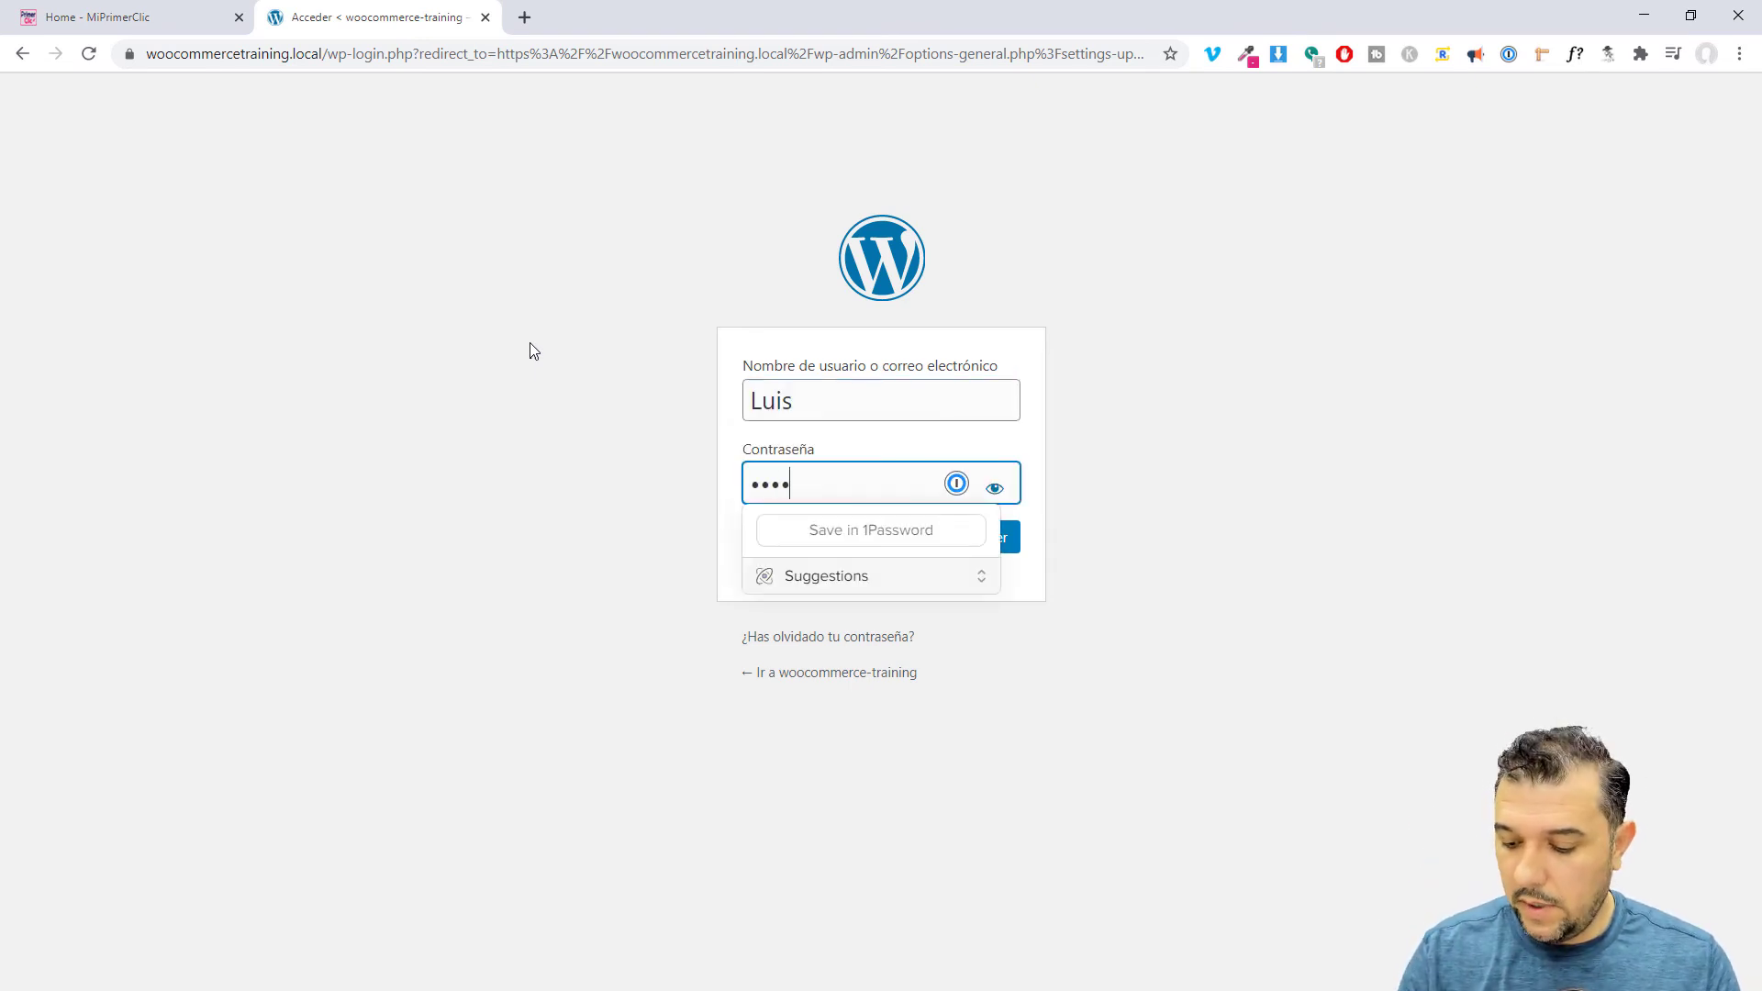
pyautogui.click(509, 288)
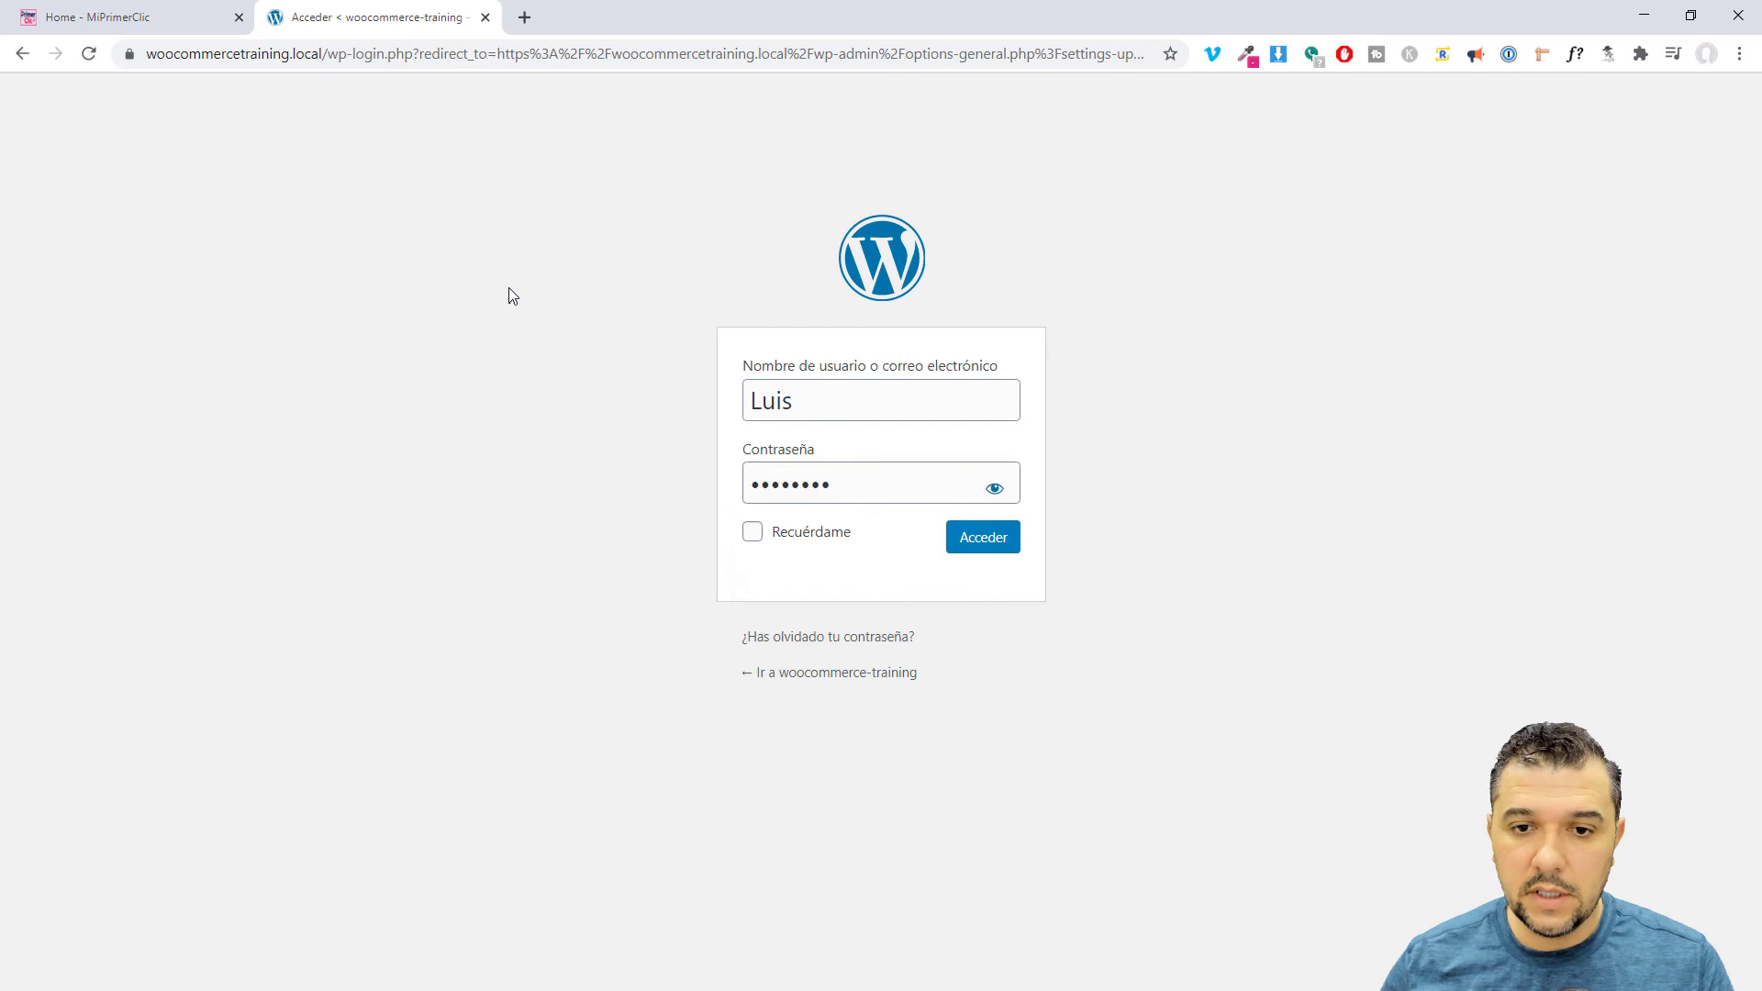
pyautogui.click(753, 532)
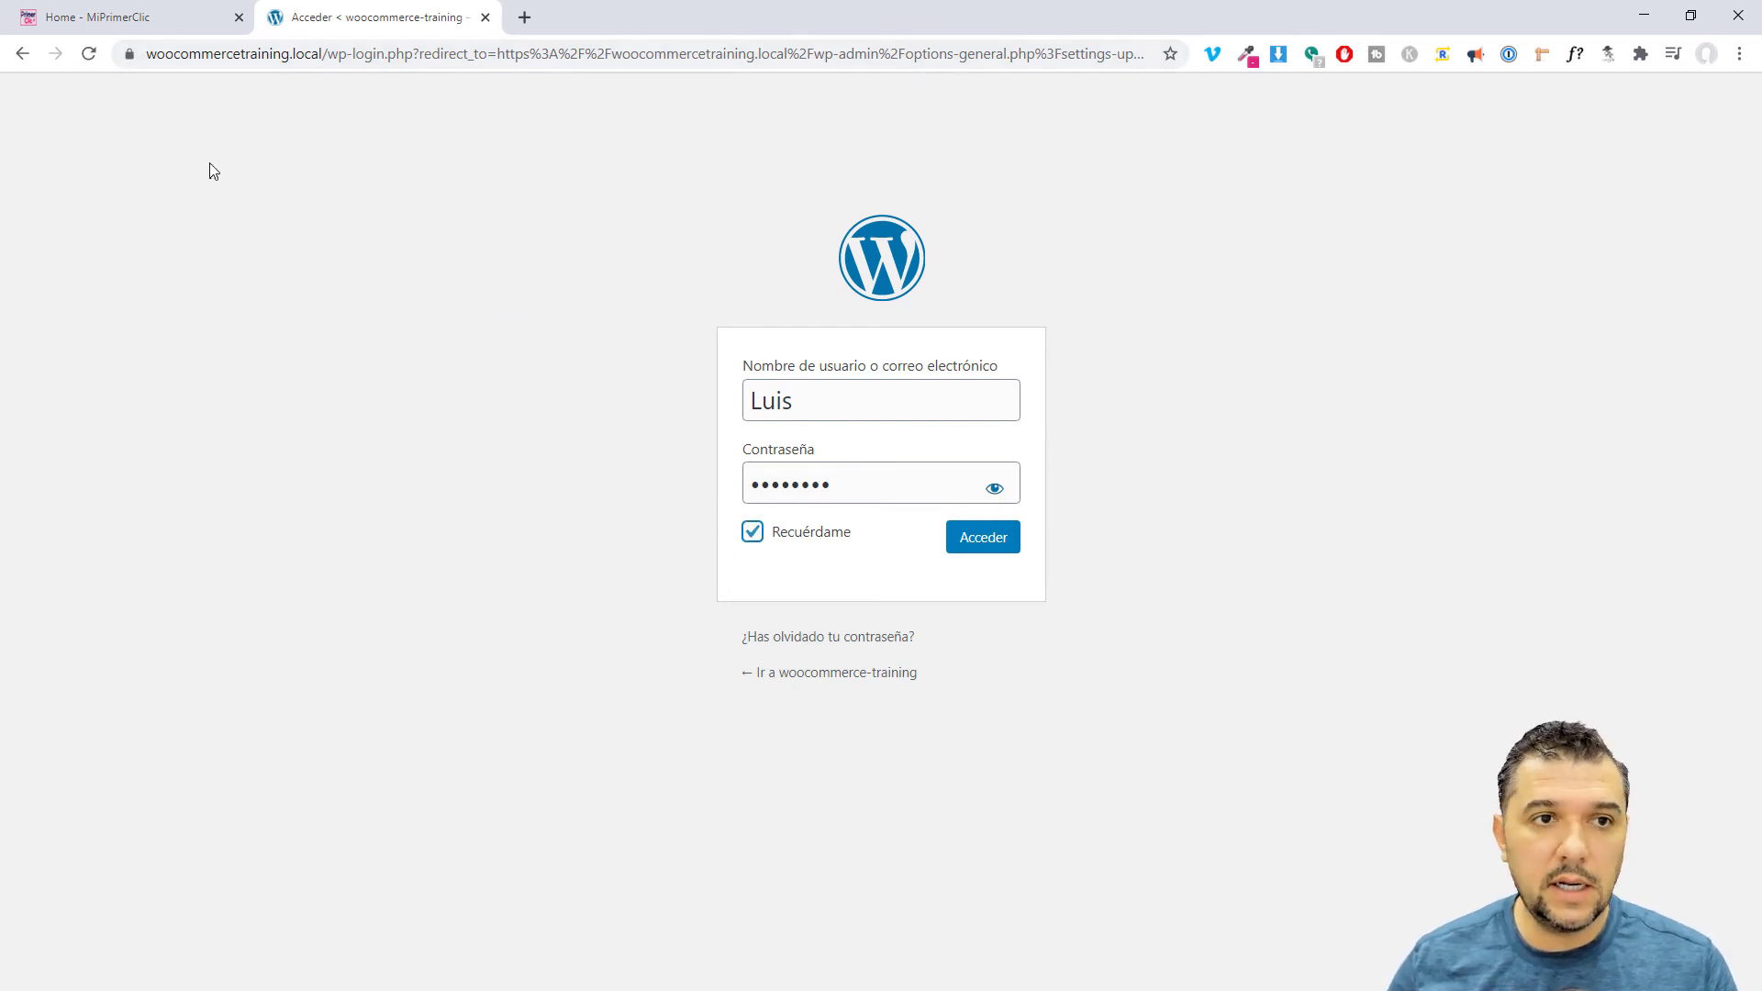
pyautogui.click(982, 544)
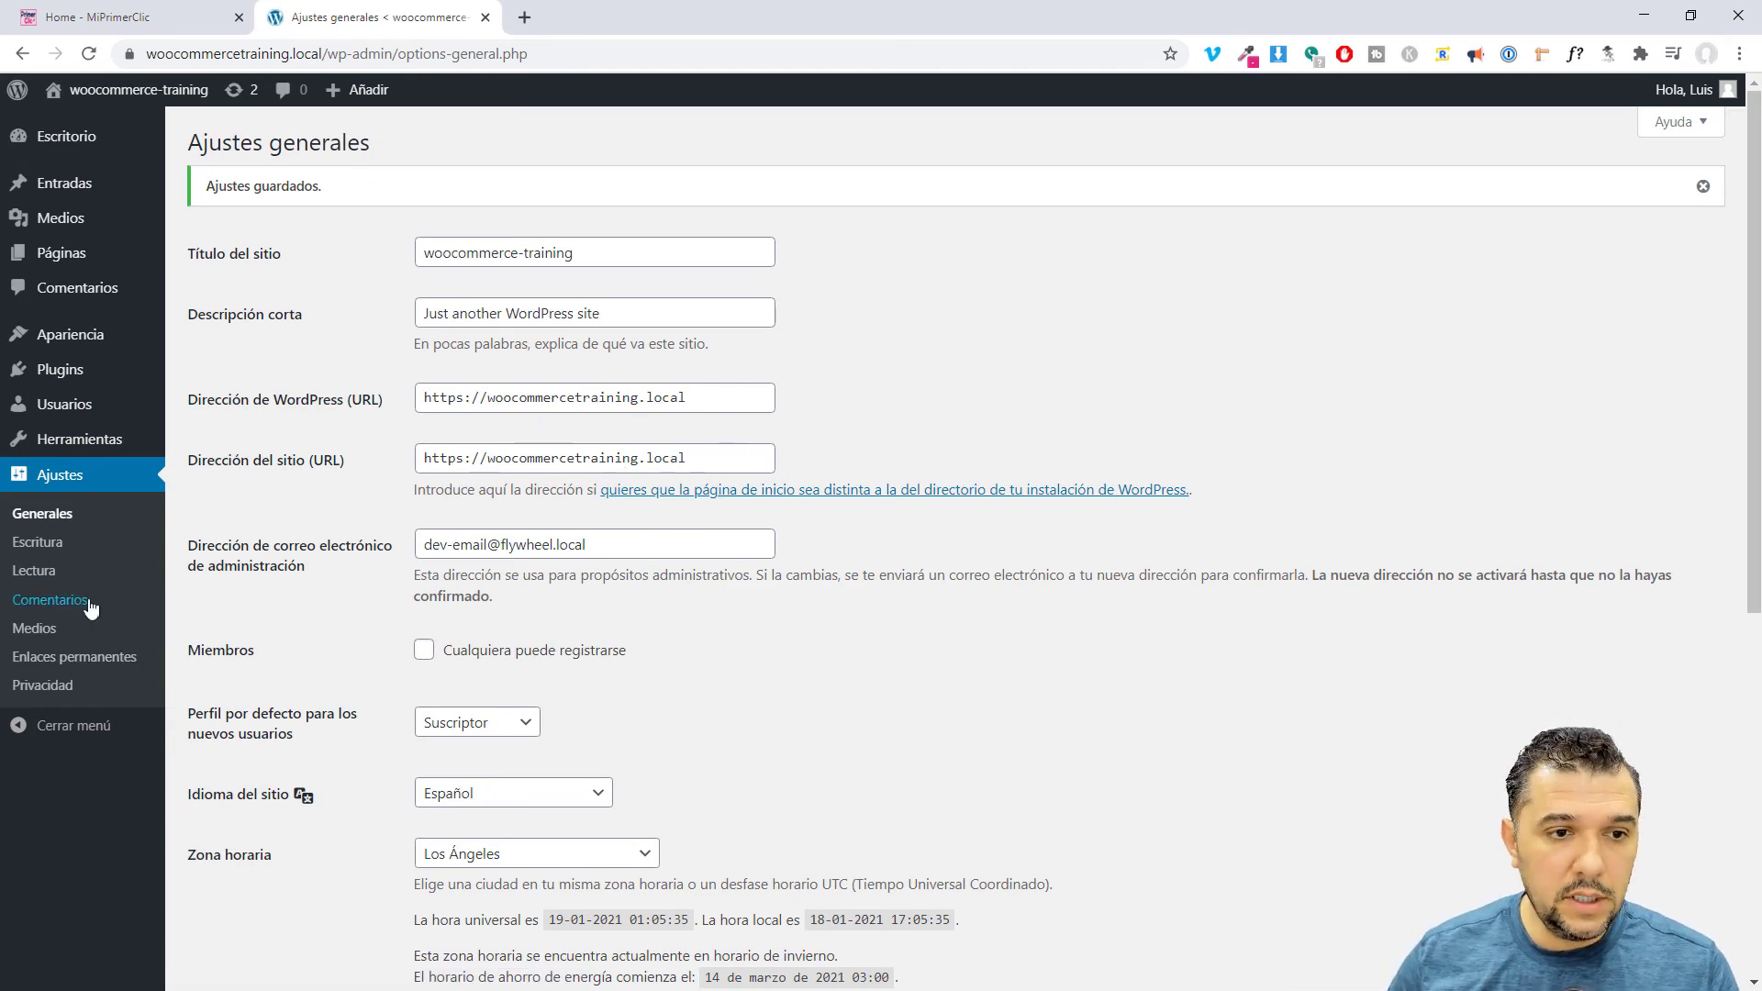
# In Enlaces permanentes, save the Nombre de la entrada (post name) permalink structure.
pyautogui.click(43, 663)
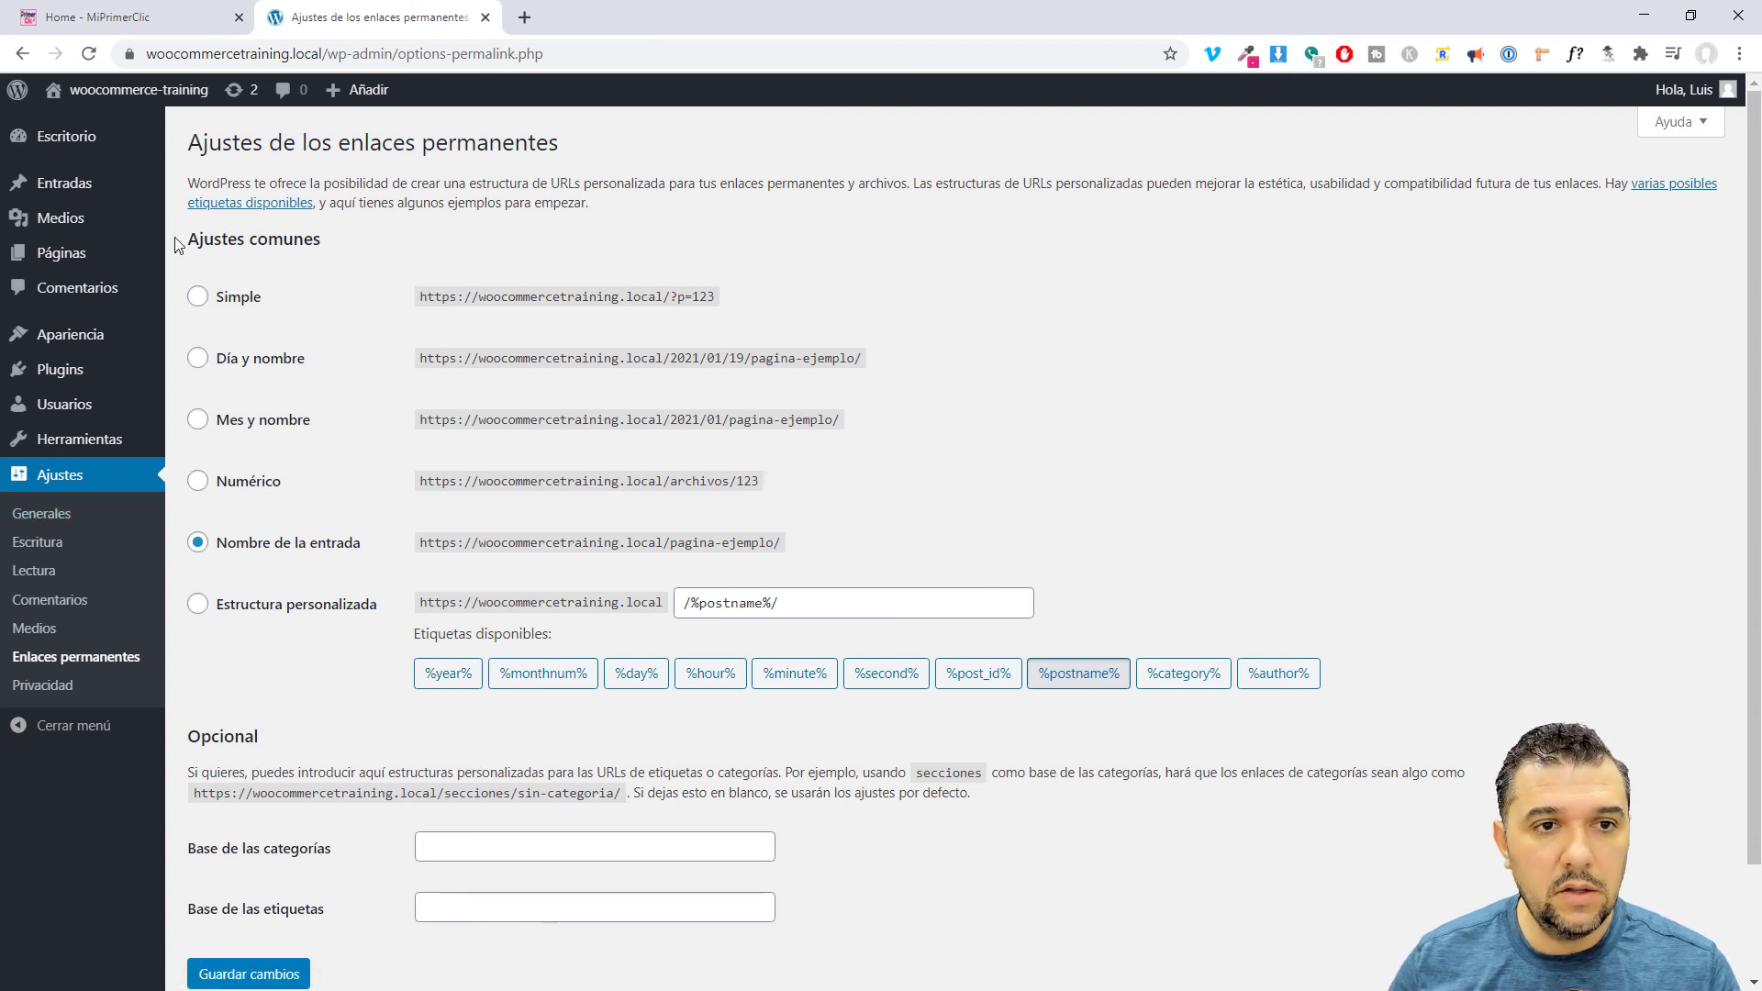
pyautogui.moveTo(189, 240); pyautogui.dragTo(332, 244)
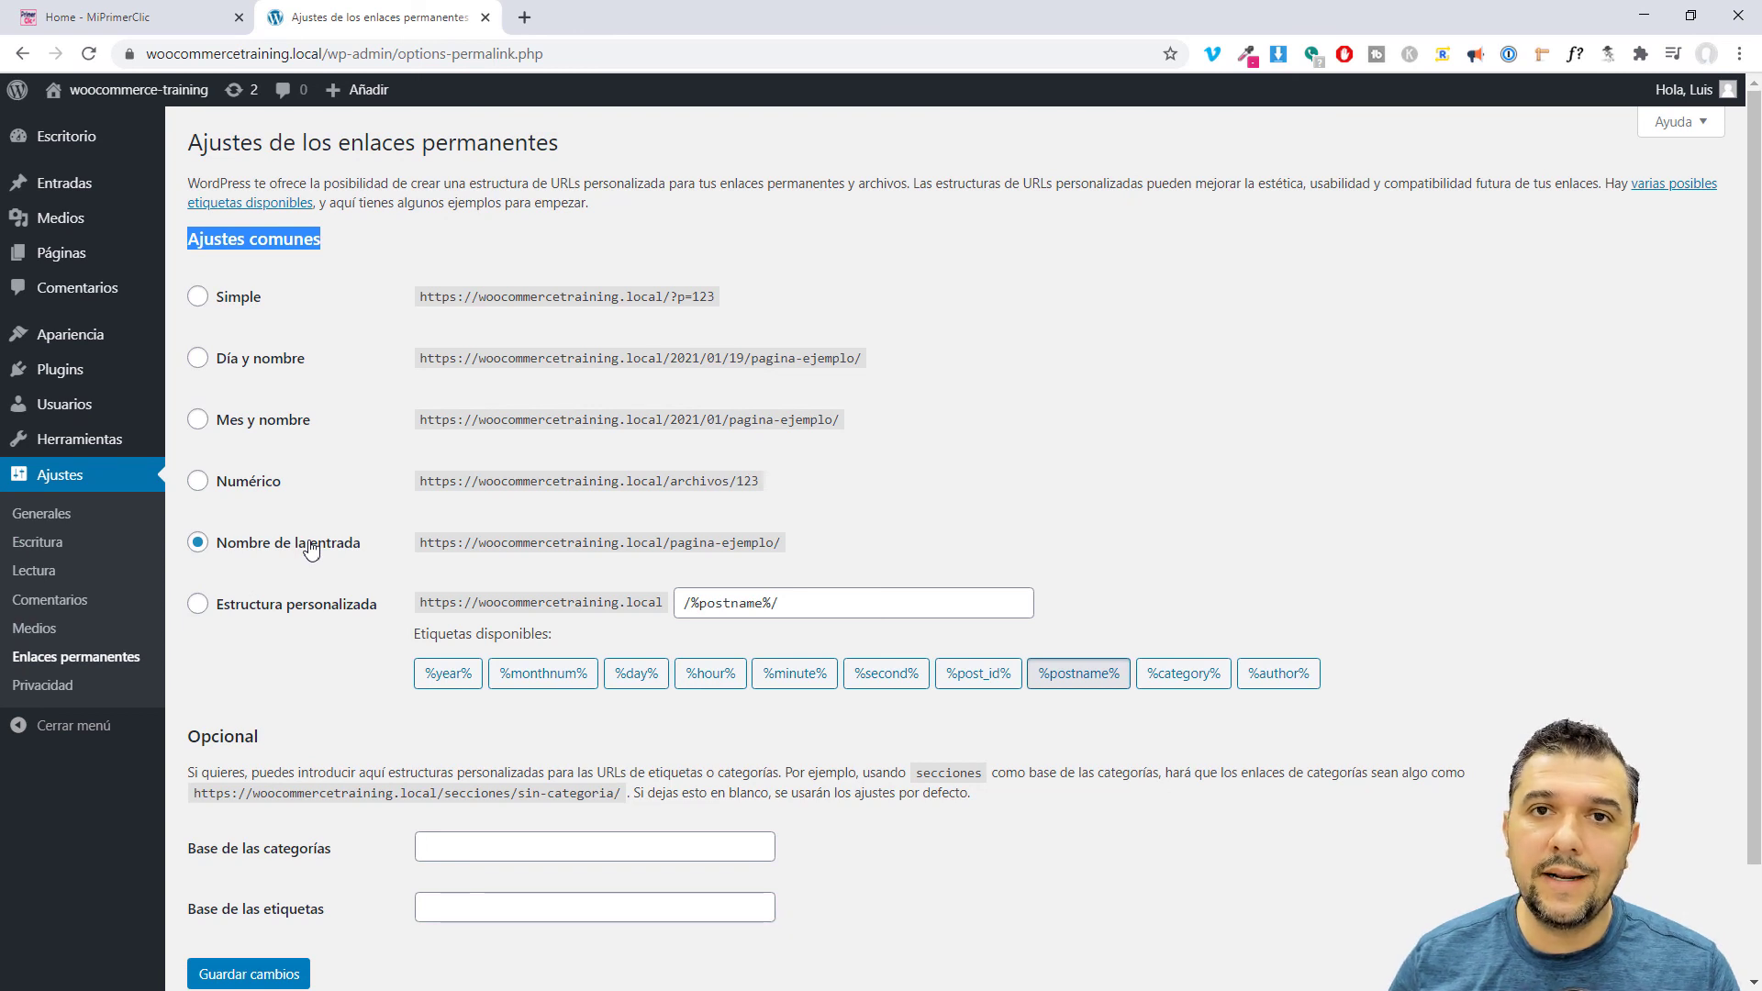
pyautogui.click(1238, 460)
pyautogui.scroll(-3, 1238, 459)
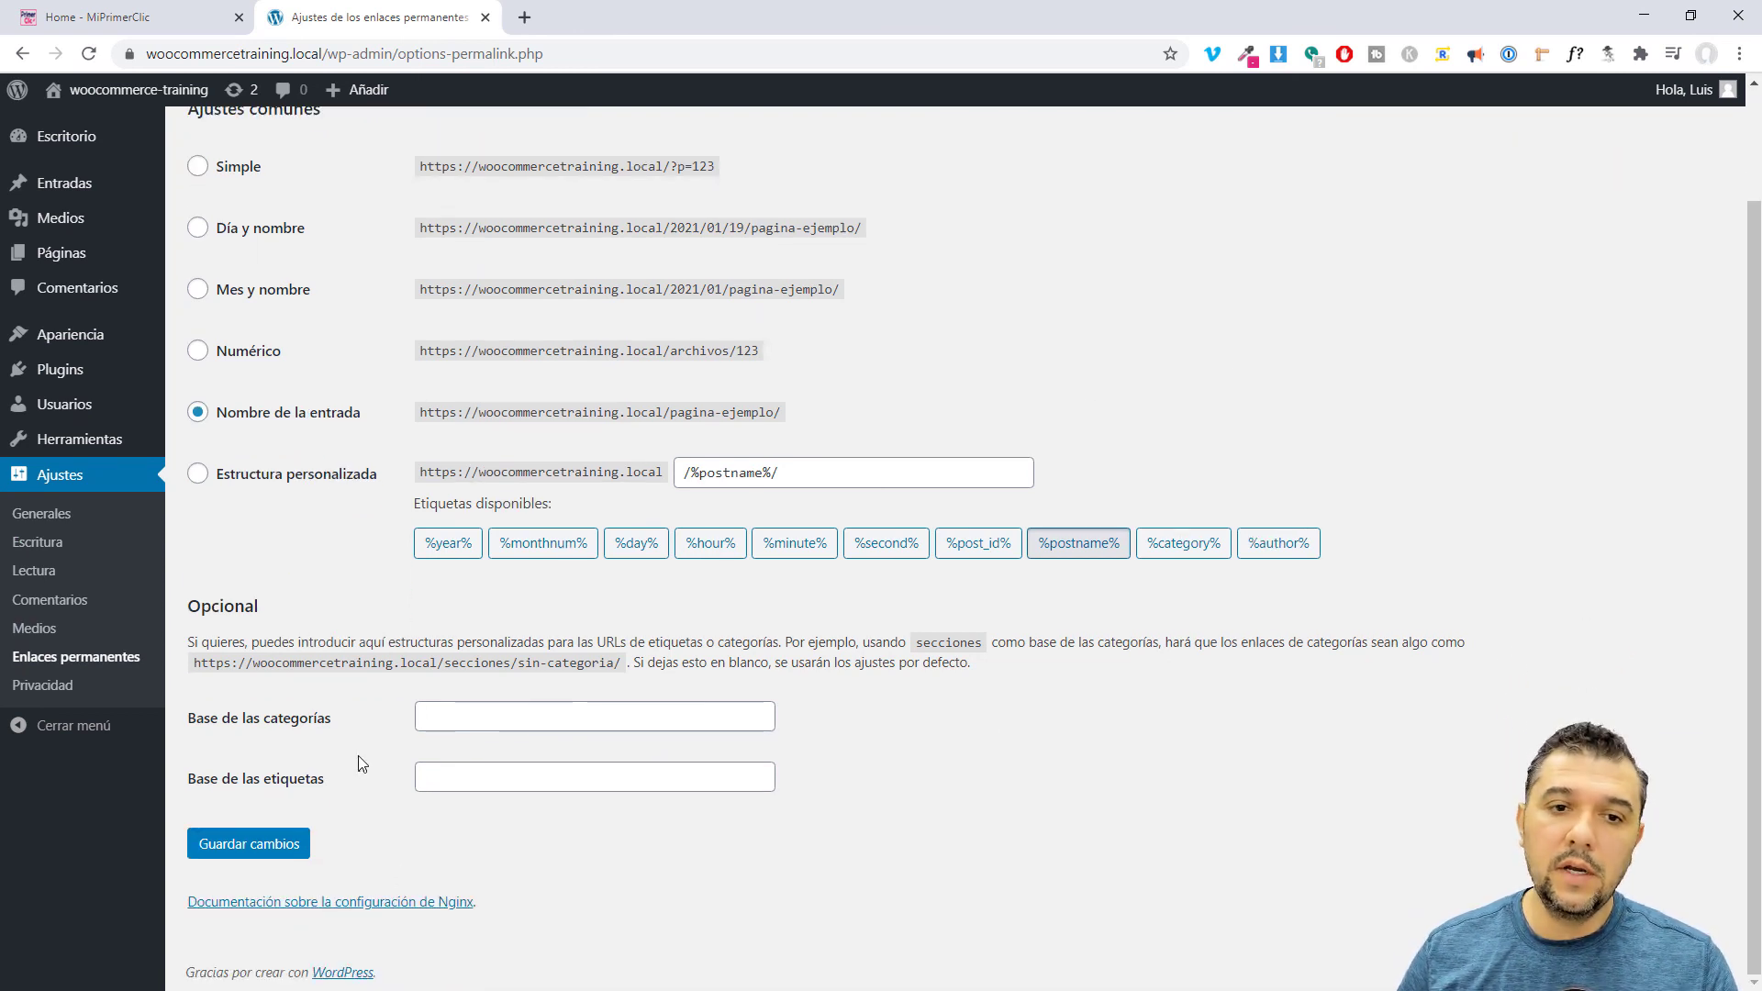
pyautogui.click(197, 411)
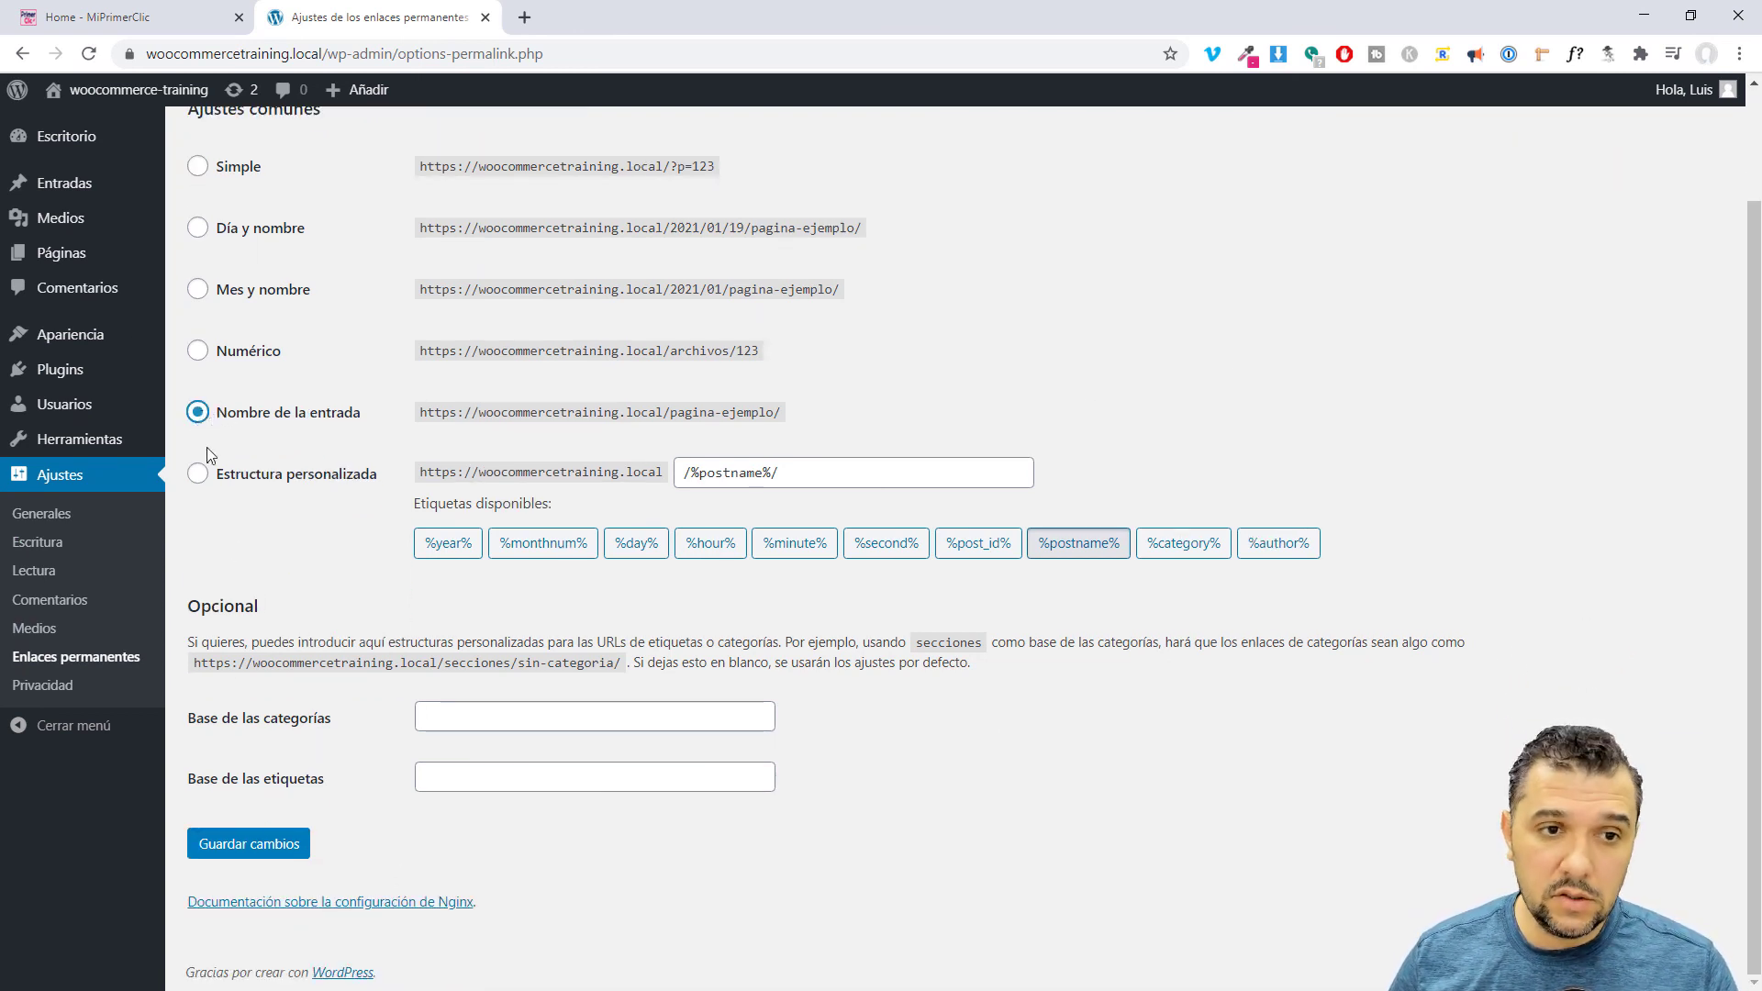
pyautogui.click(216, 855)
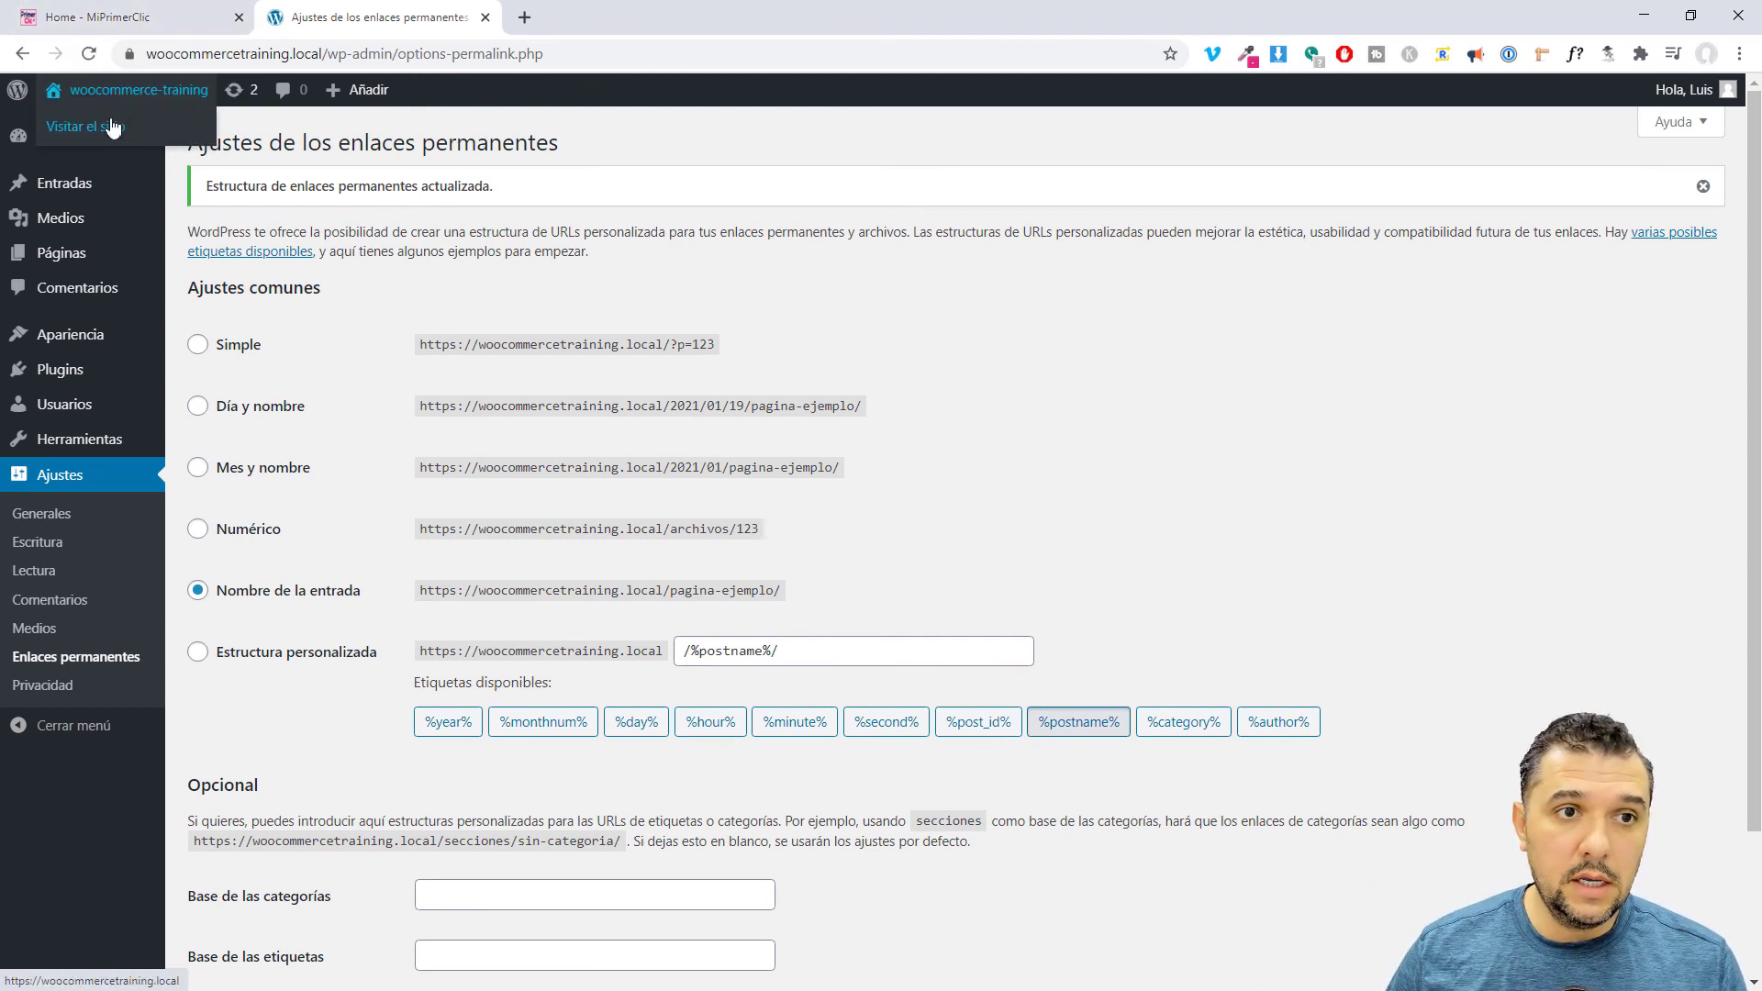
# Open Visitar el sitio in a new tab to view the Hello world! front page, then return.
pyautogui.rightClick(108, 118)
pyautogui.click(156, 133)
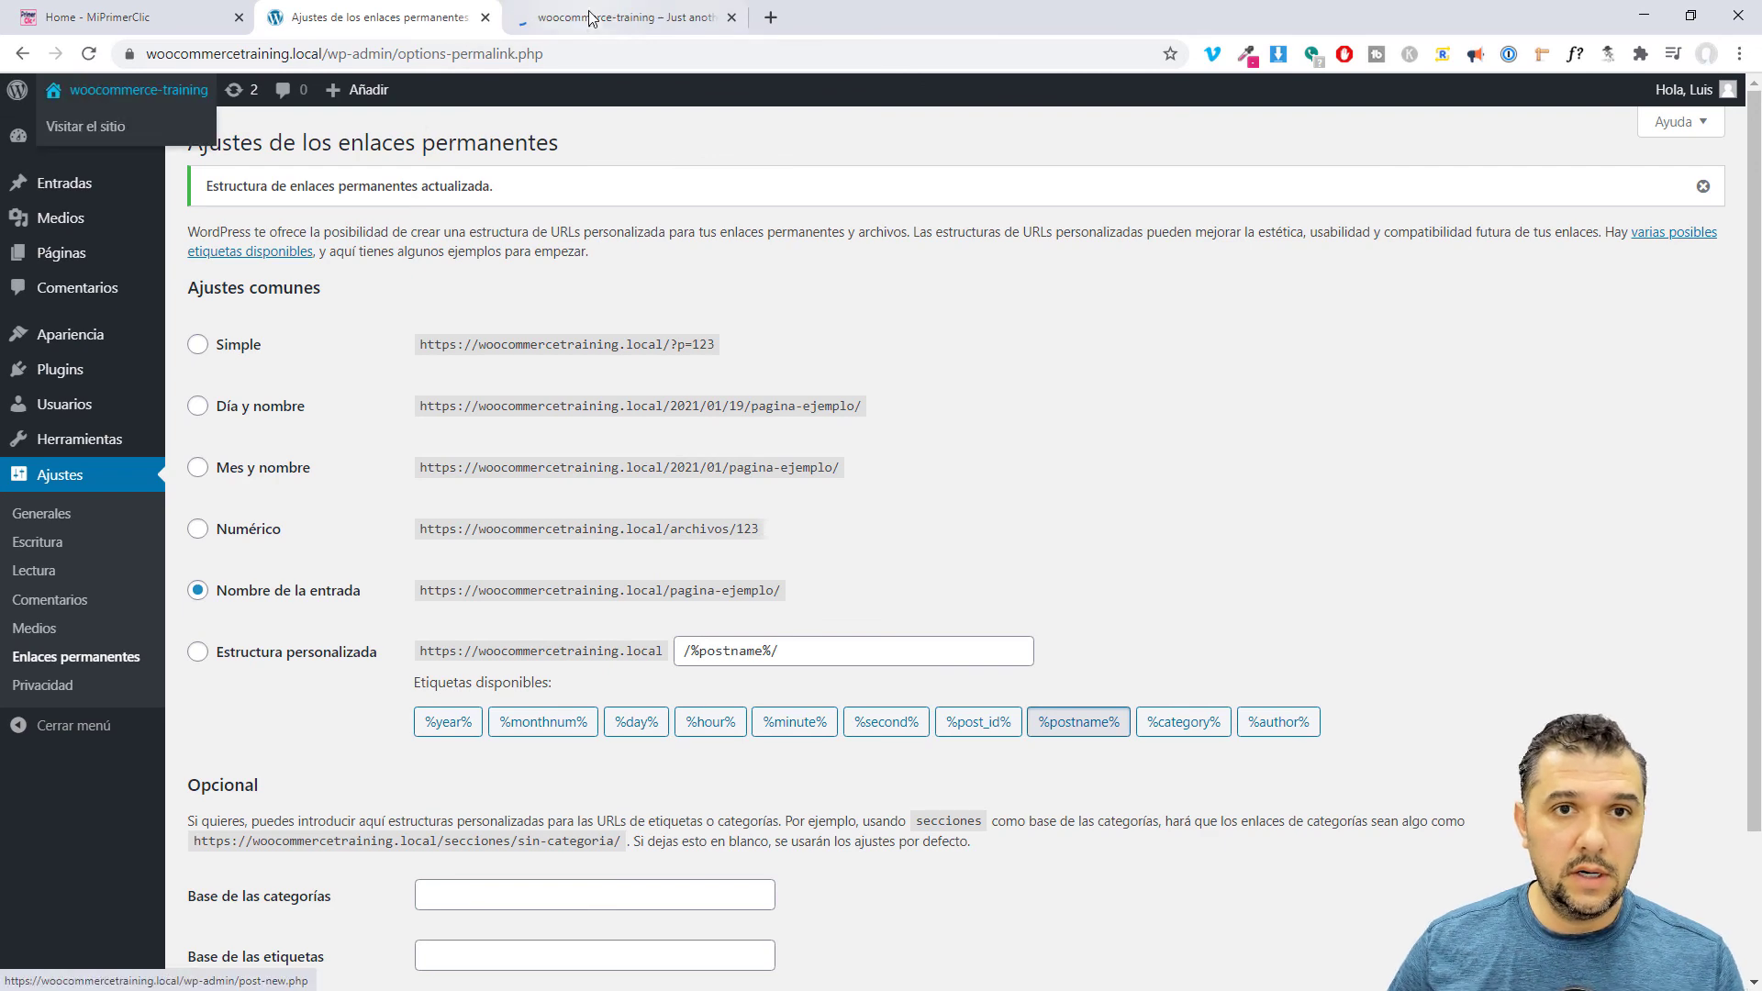
pyautogui.click(583, 15)
pyautogui.scroll(-5, 984, 395)
pyautogui.scroll(5, 987, 385)
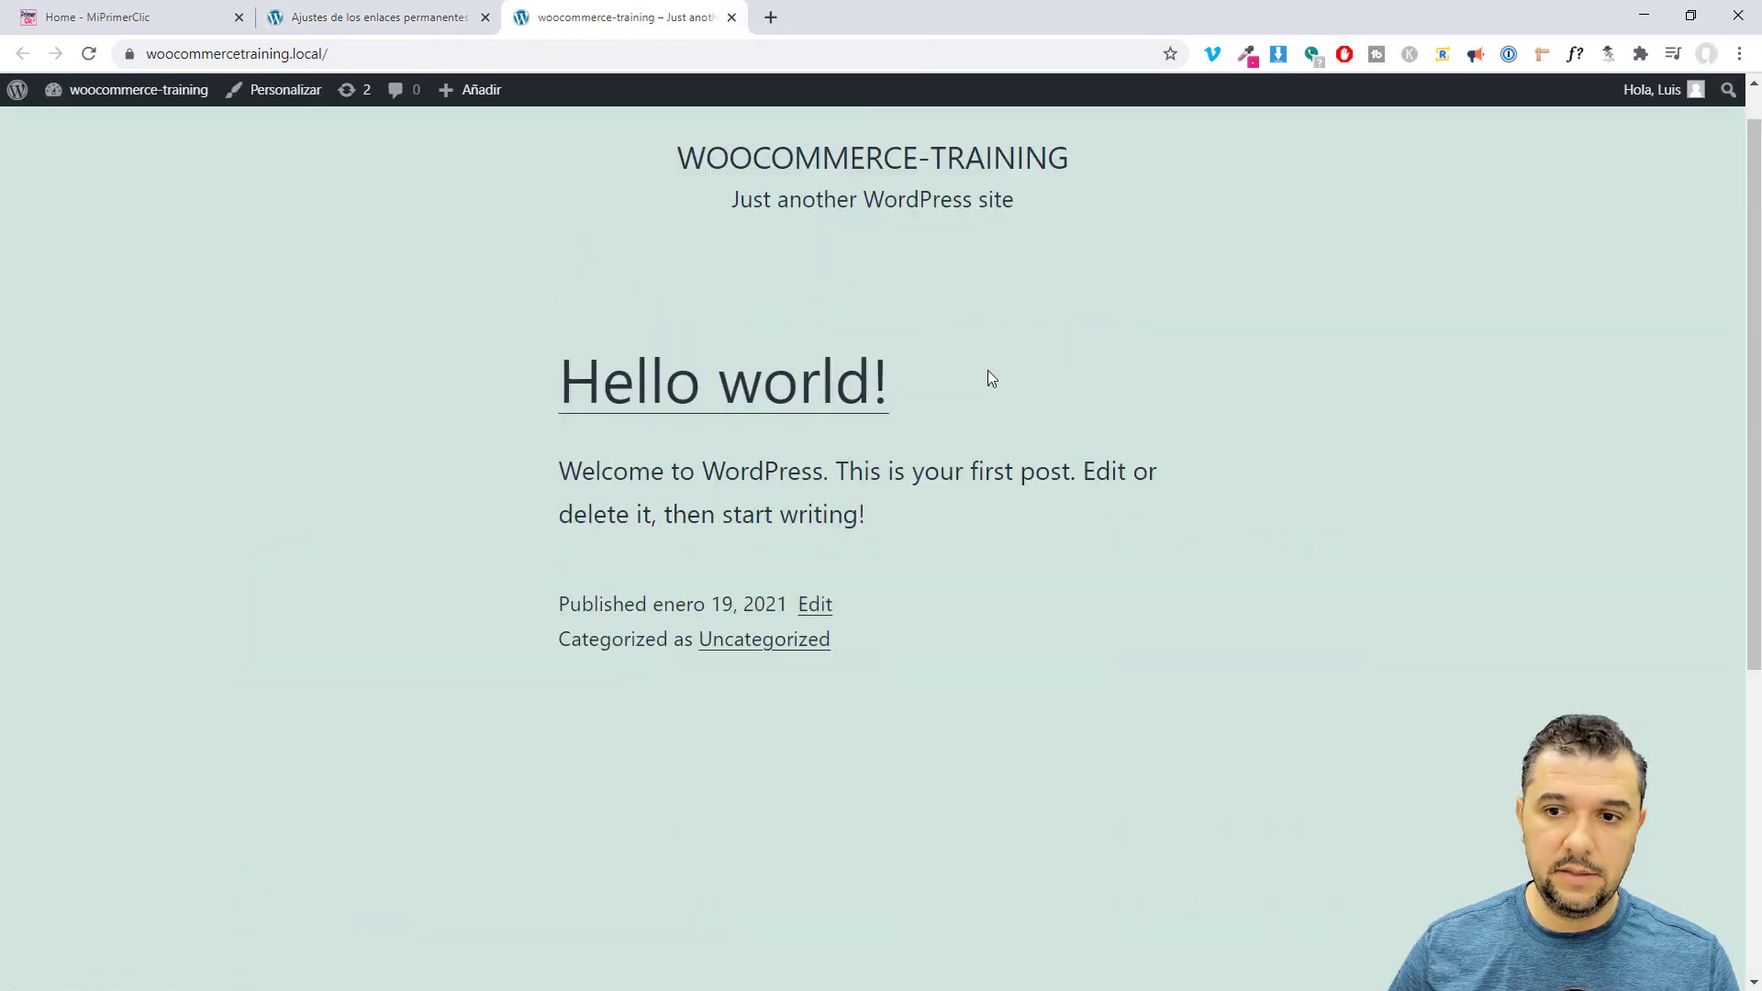
pyautogui.click(383, 17)
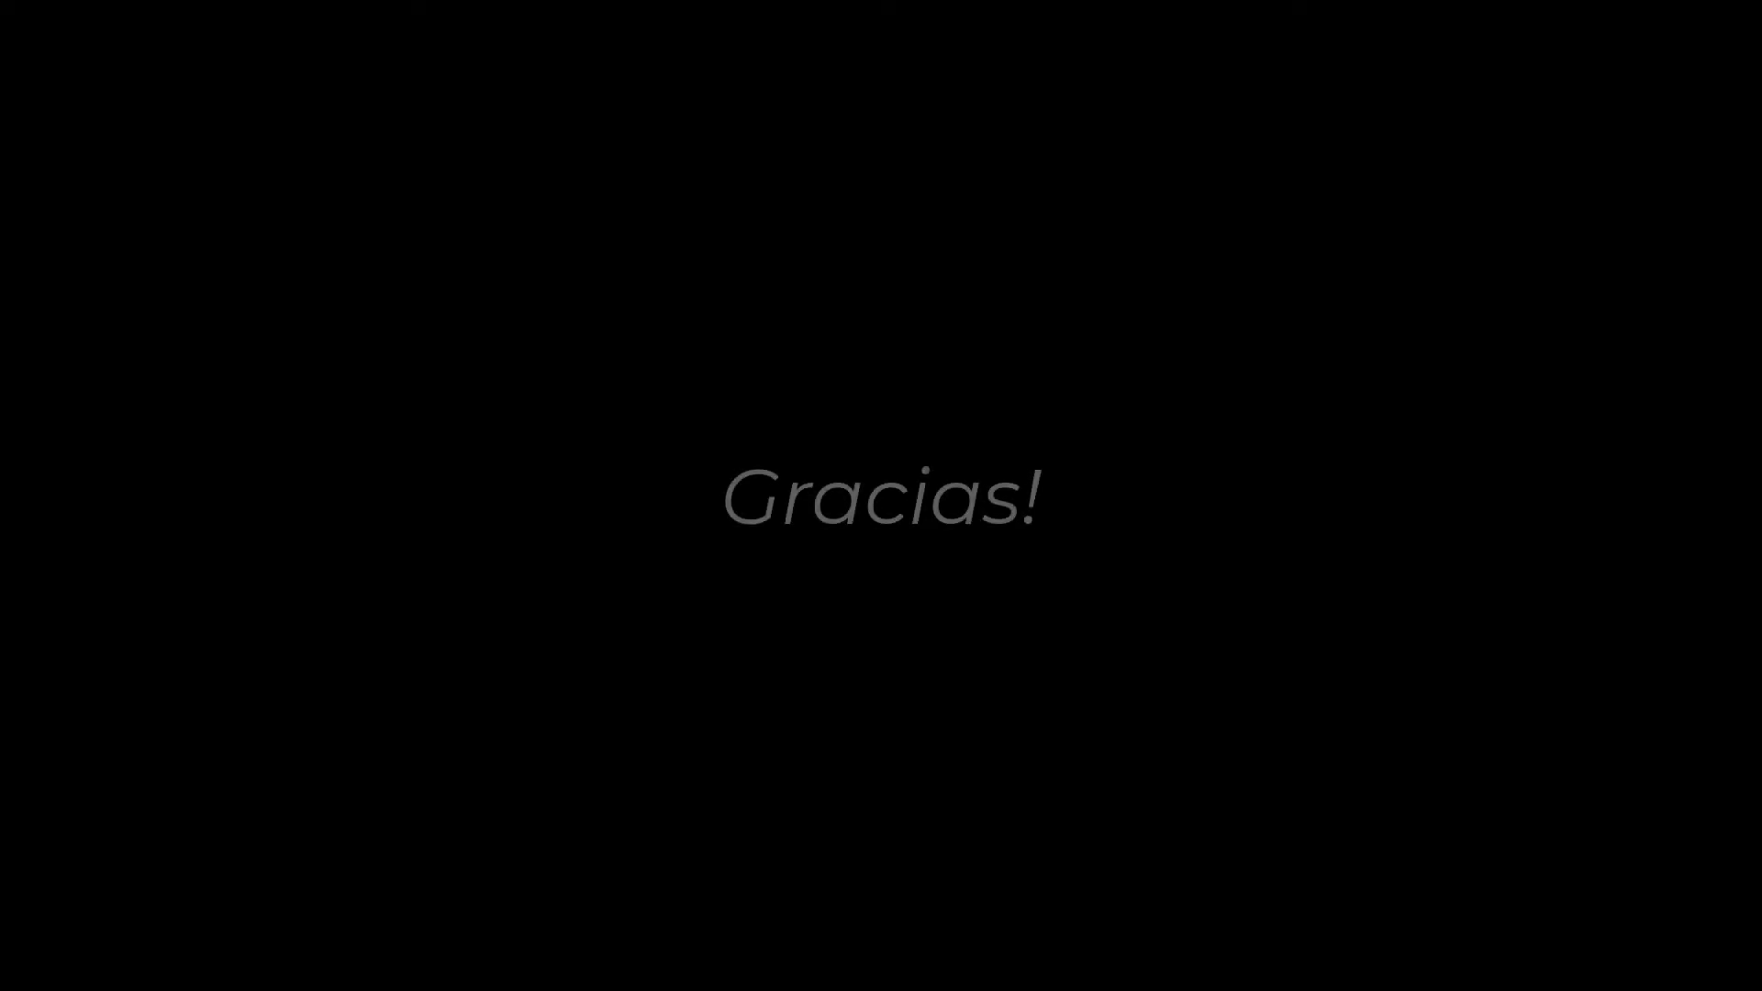